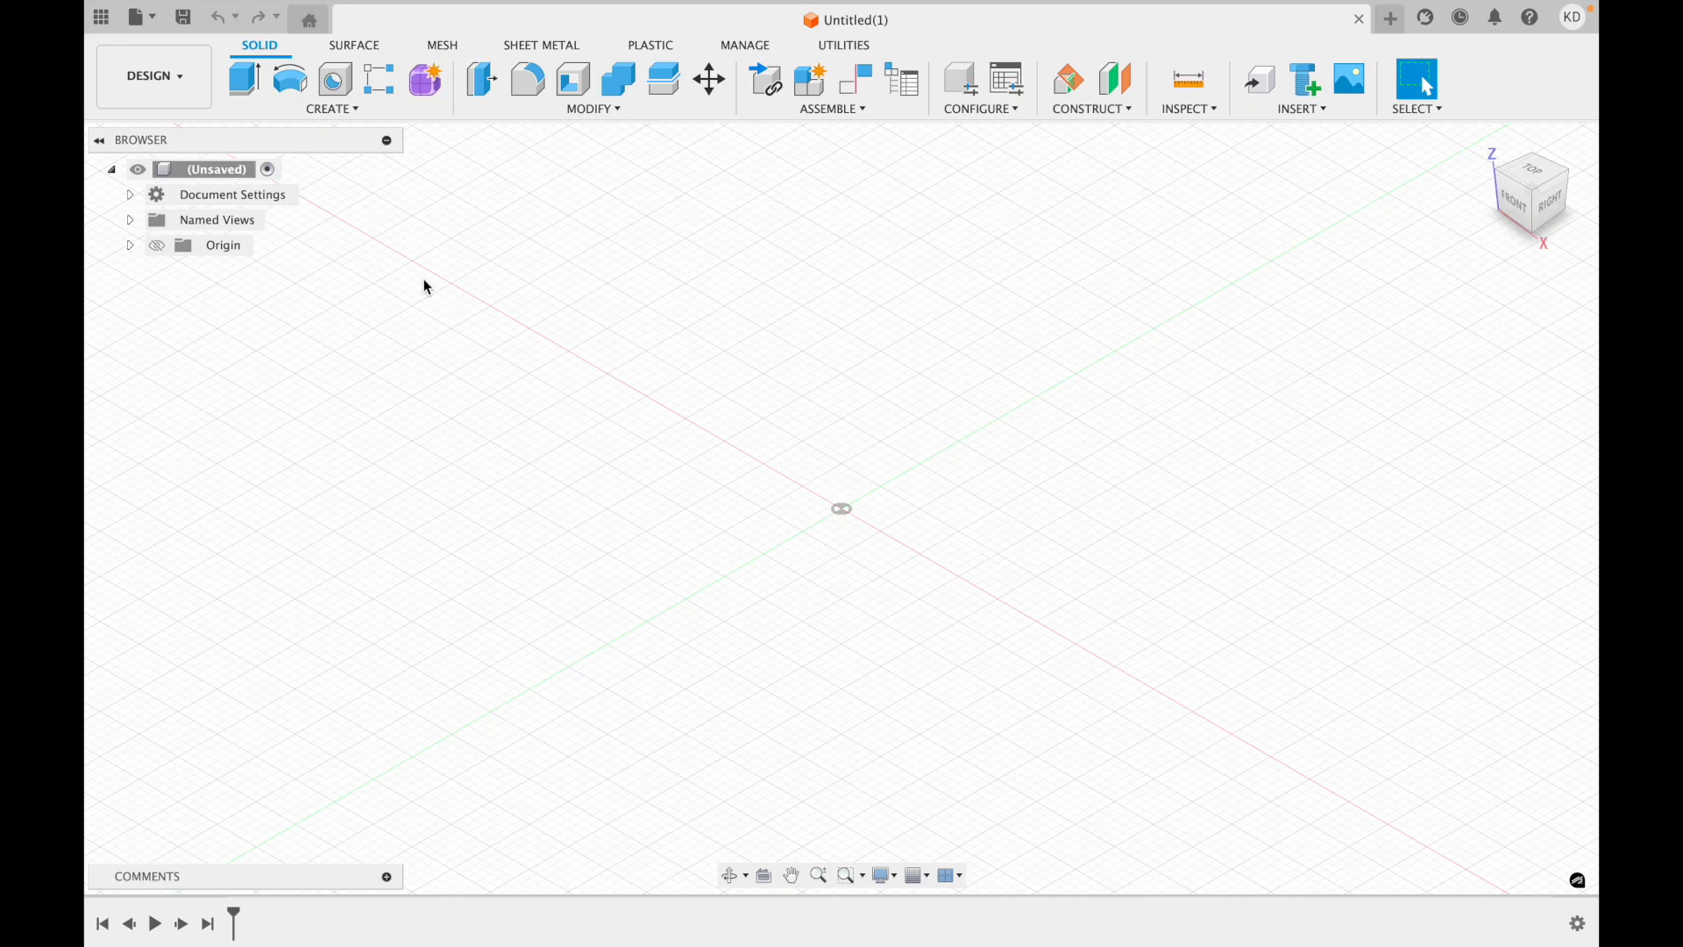
# Start a new sketch on the front (XZ) origin plane.
pyautogui.click(344, 114)
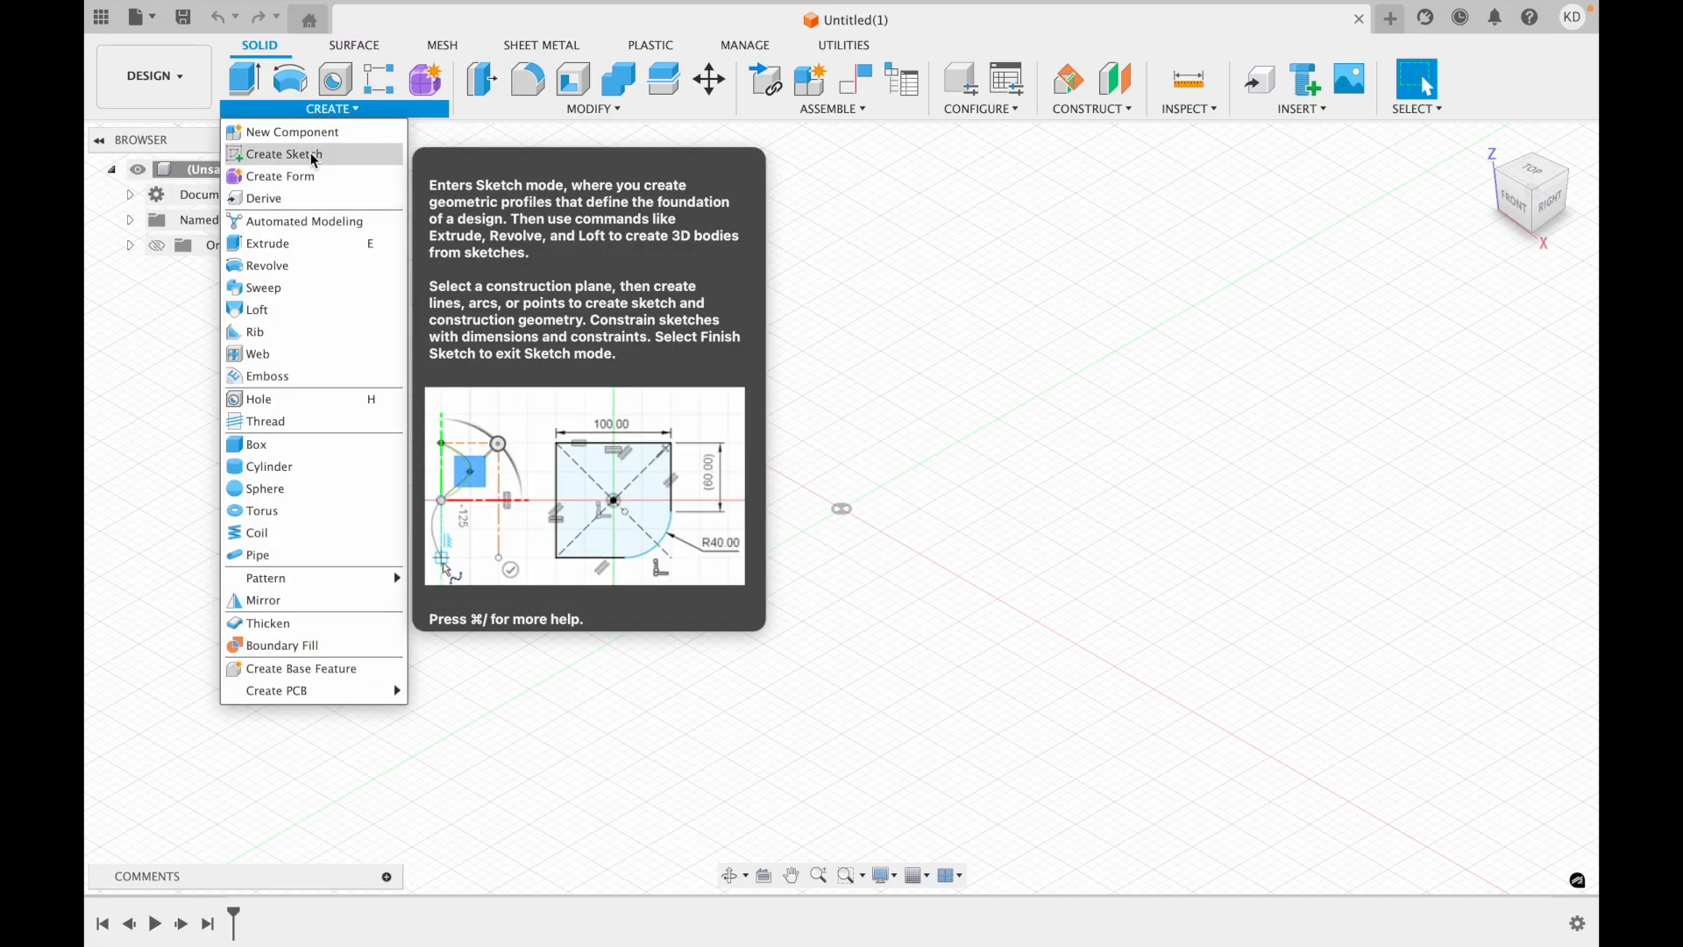
pyautogui.click(314, 160)
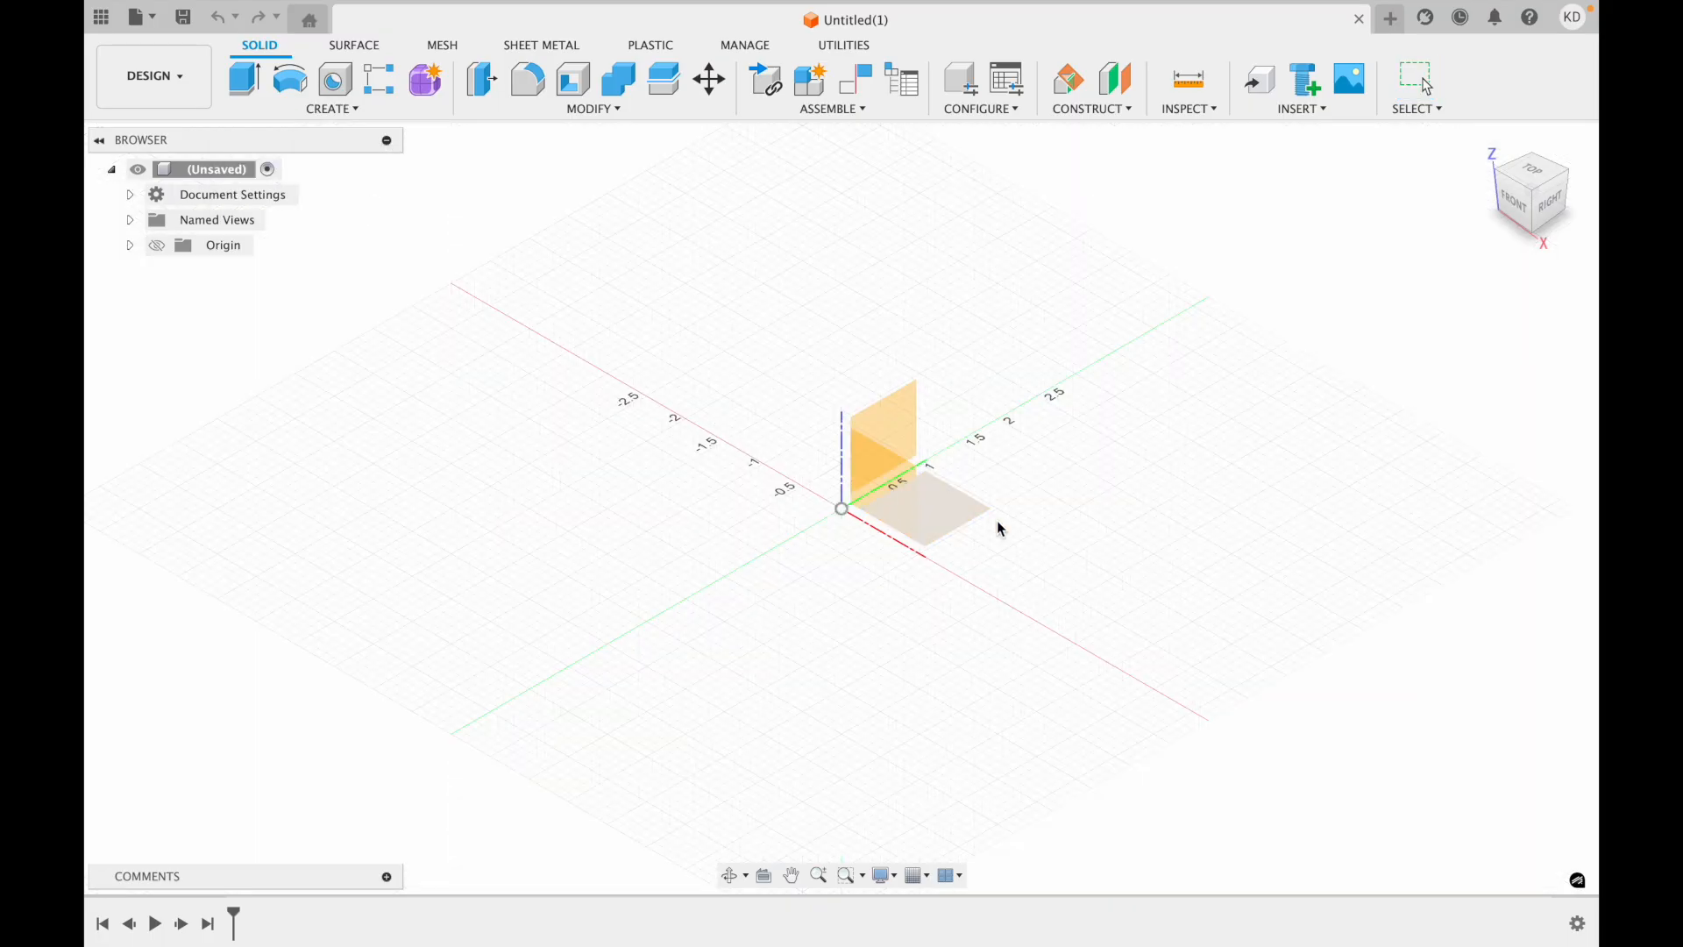
pyautogui.click(880, 493)
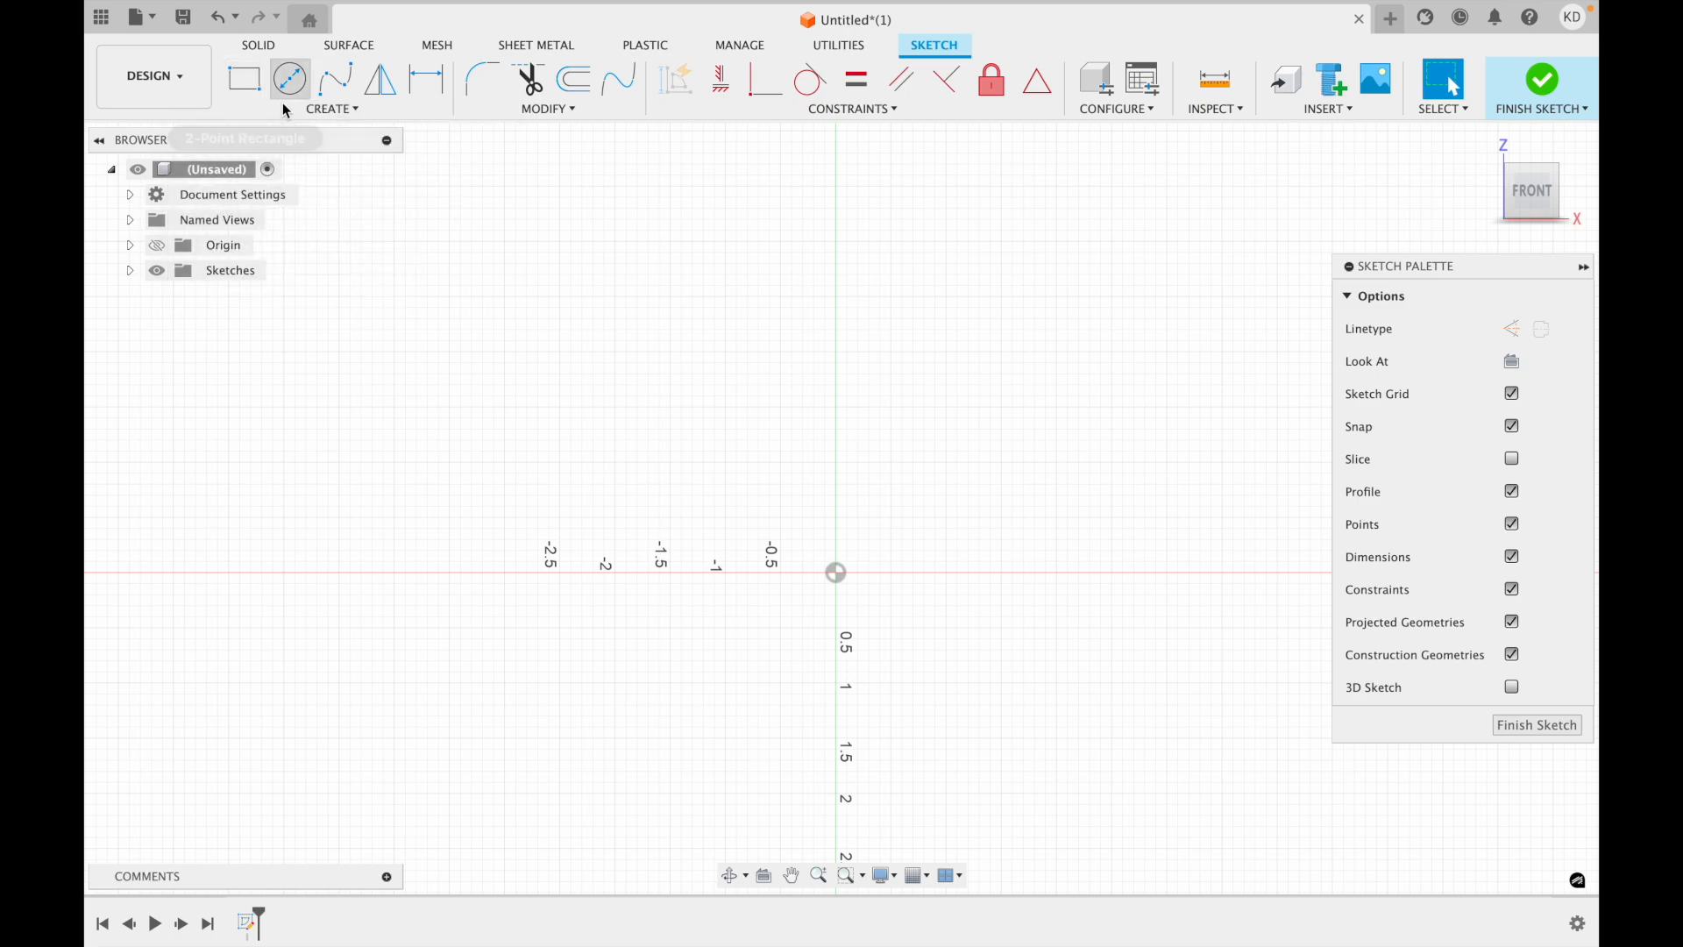
# Draw a circumscribed polygon with 4 sides centred on the origin, measuring 2 in from centre to edge.
pyautogui.click(323, 109)
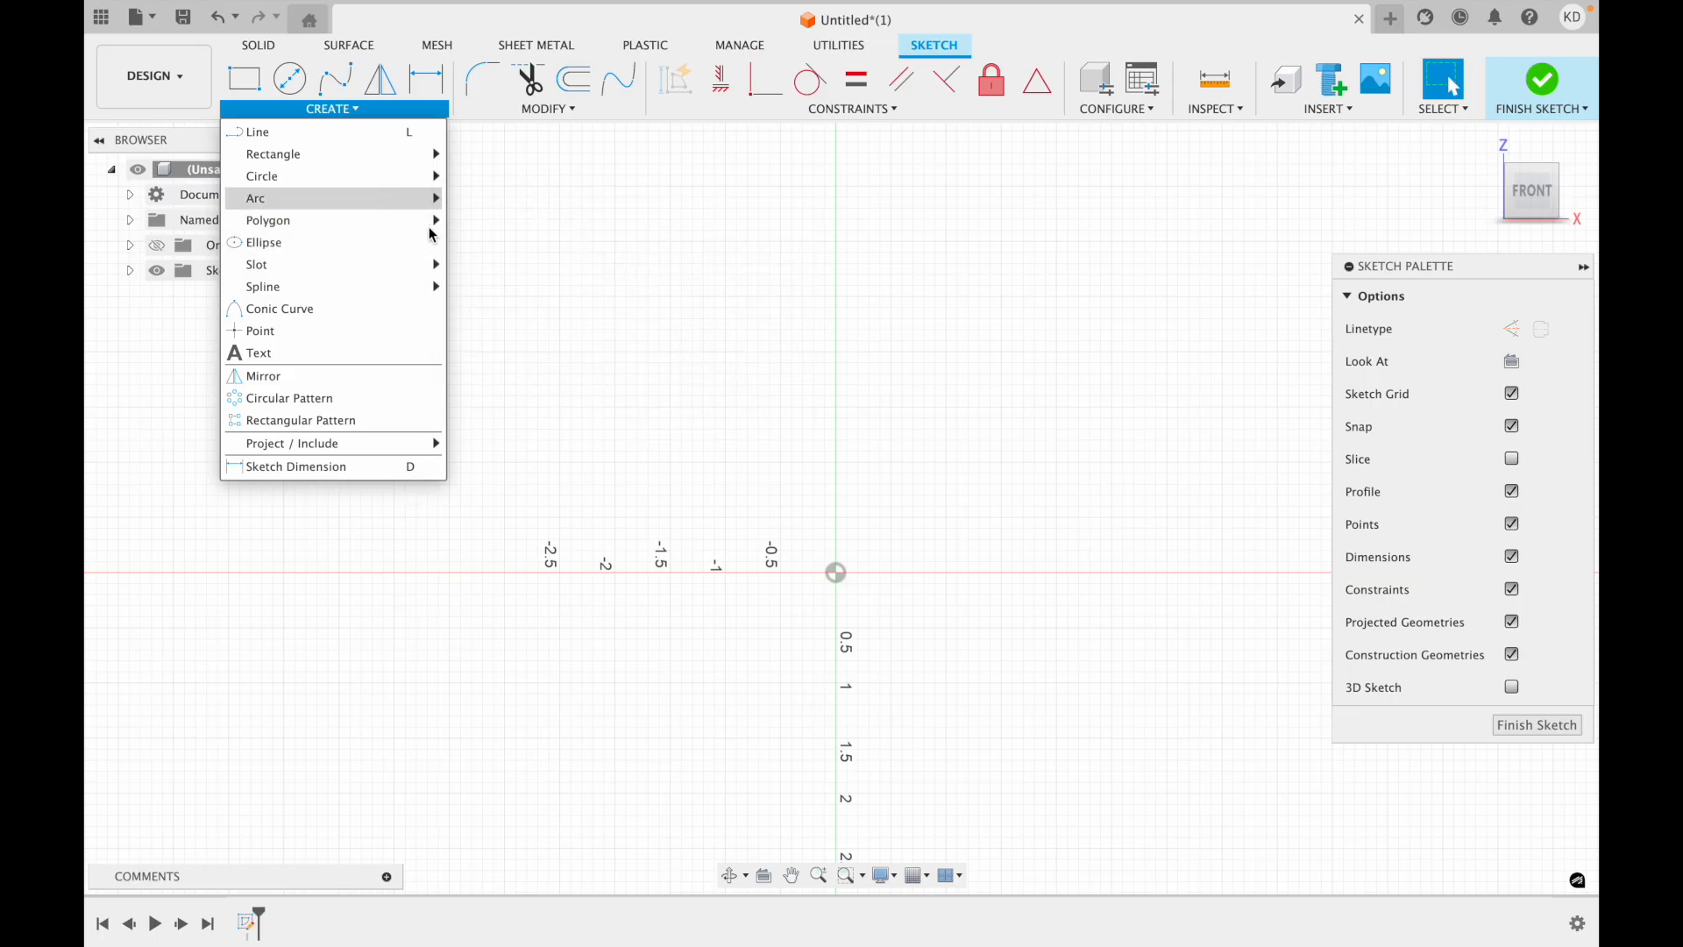
pyautogui.moveTo(436, 221)
pyautogui.click(491, 220)
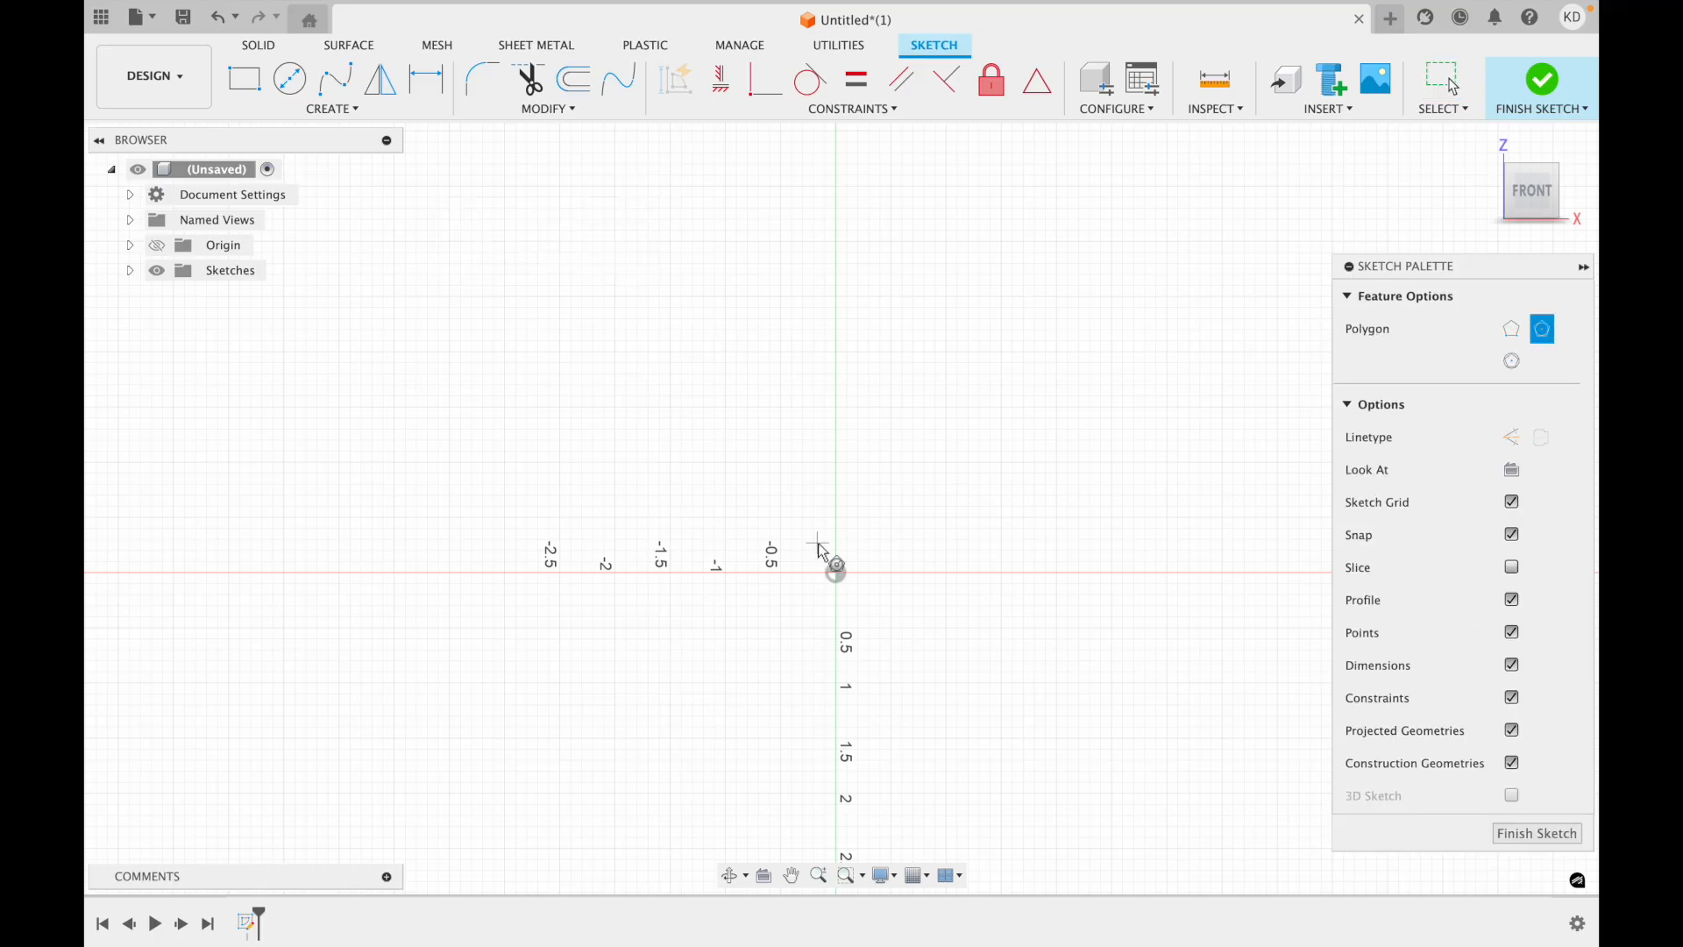
pyautogui.click(834, 571)
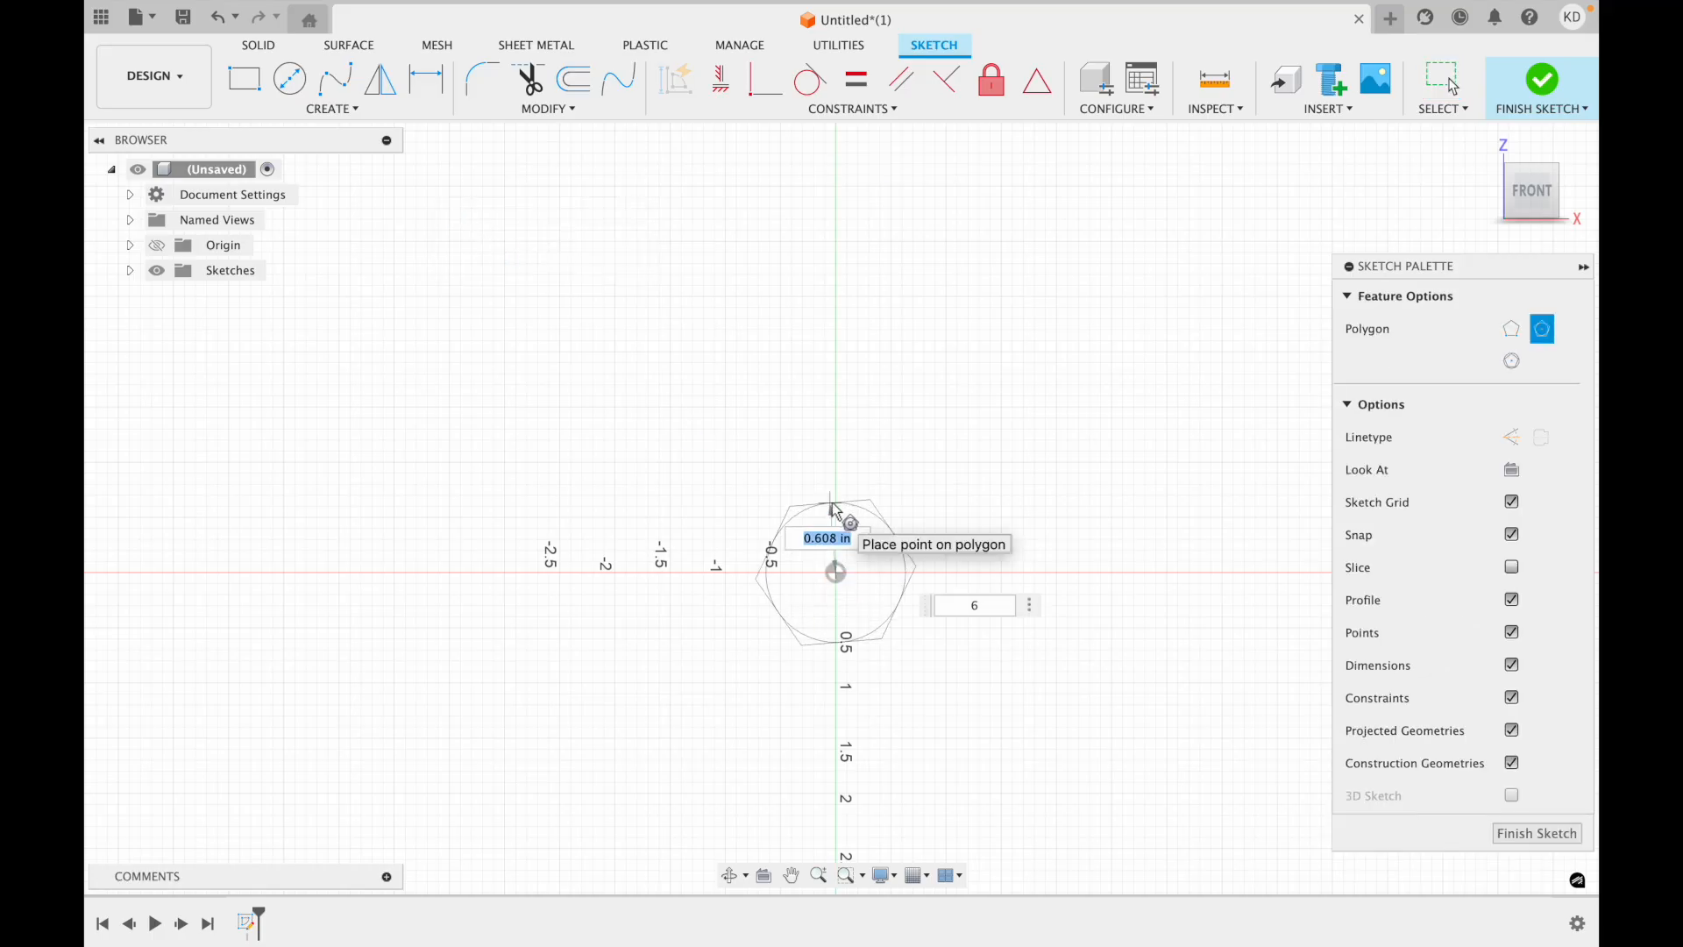
pyautogui.write('2')
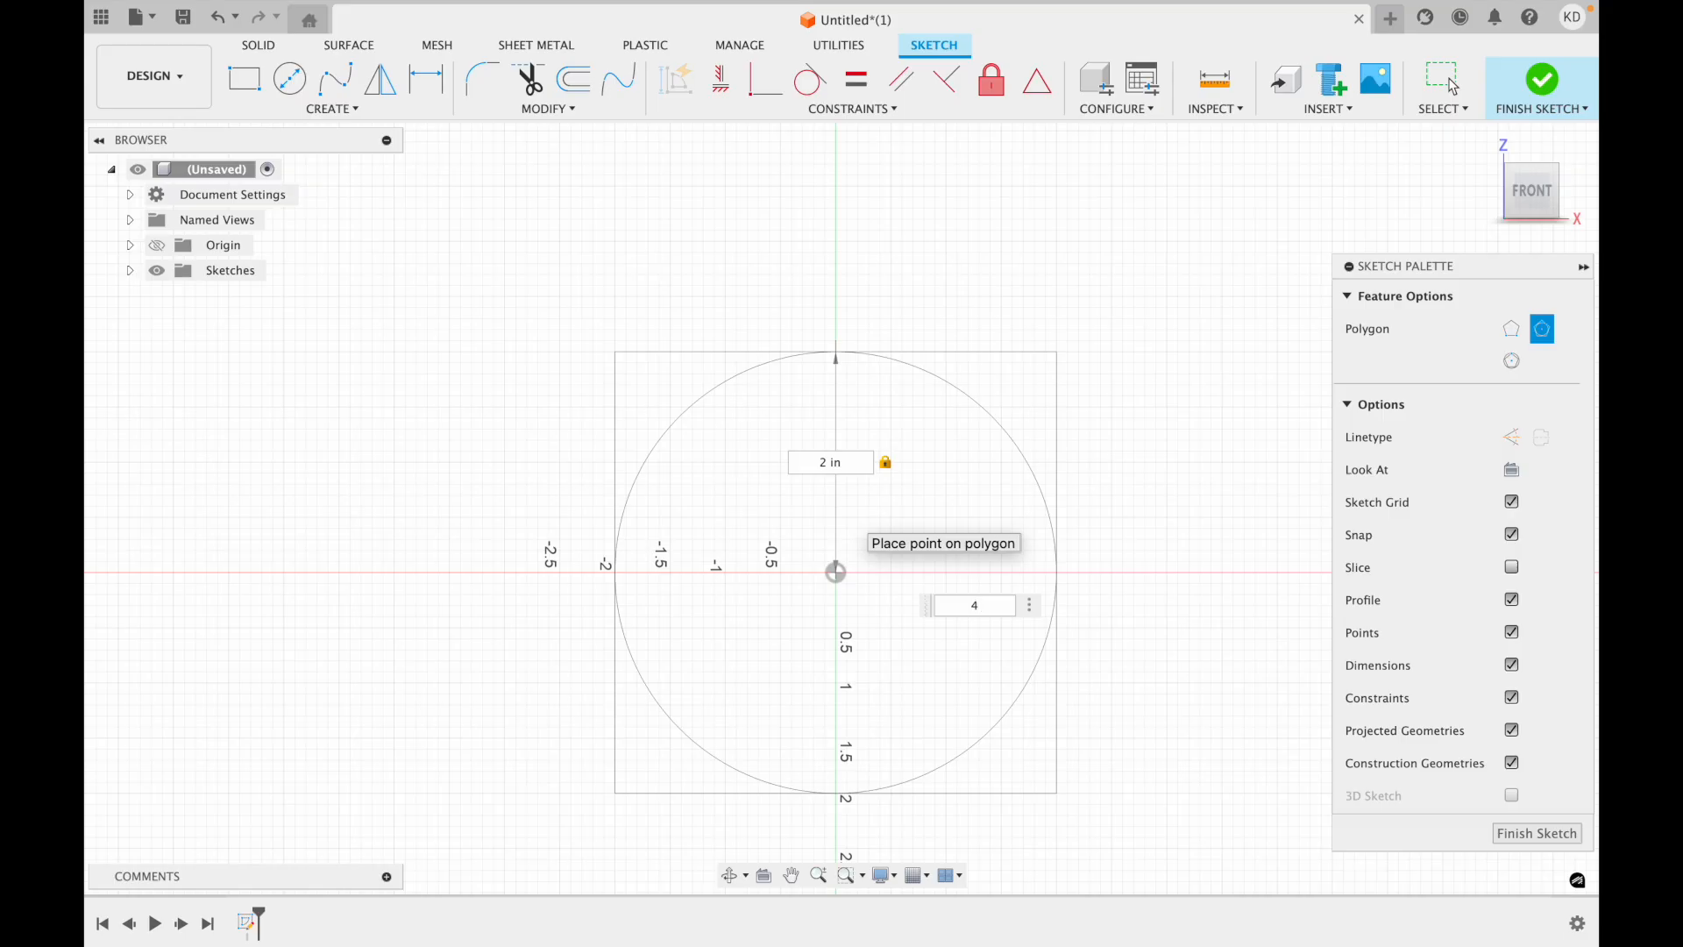
pyautogui.press('Return')
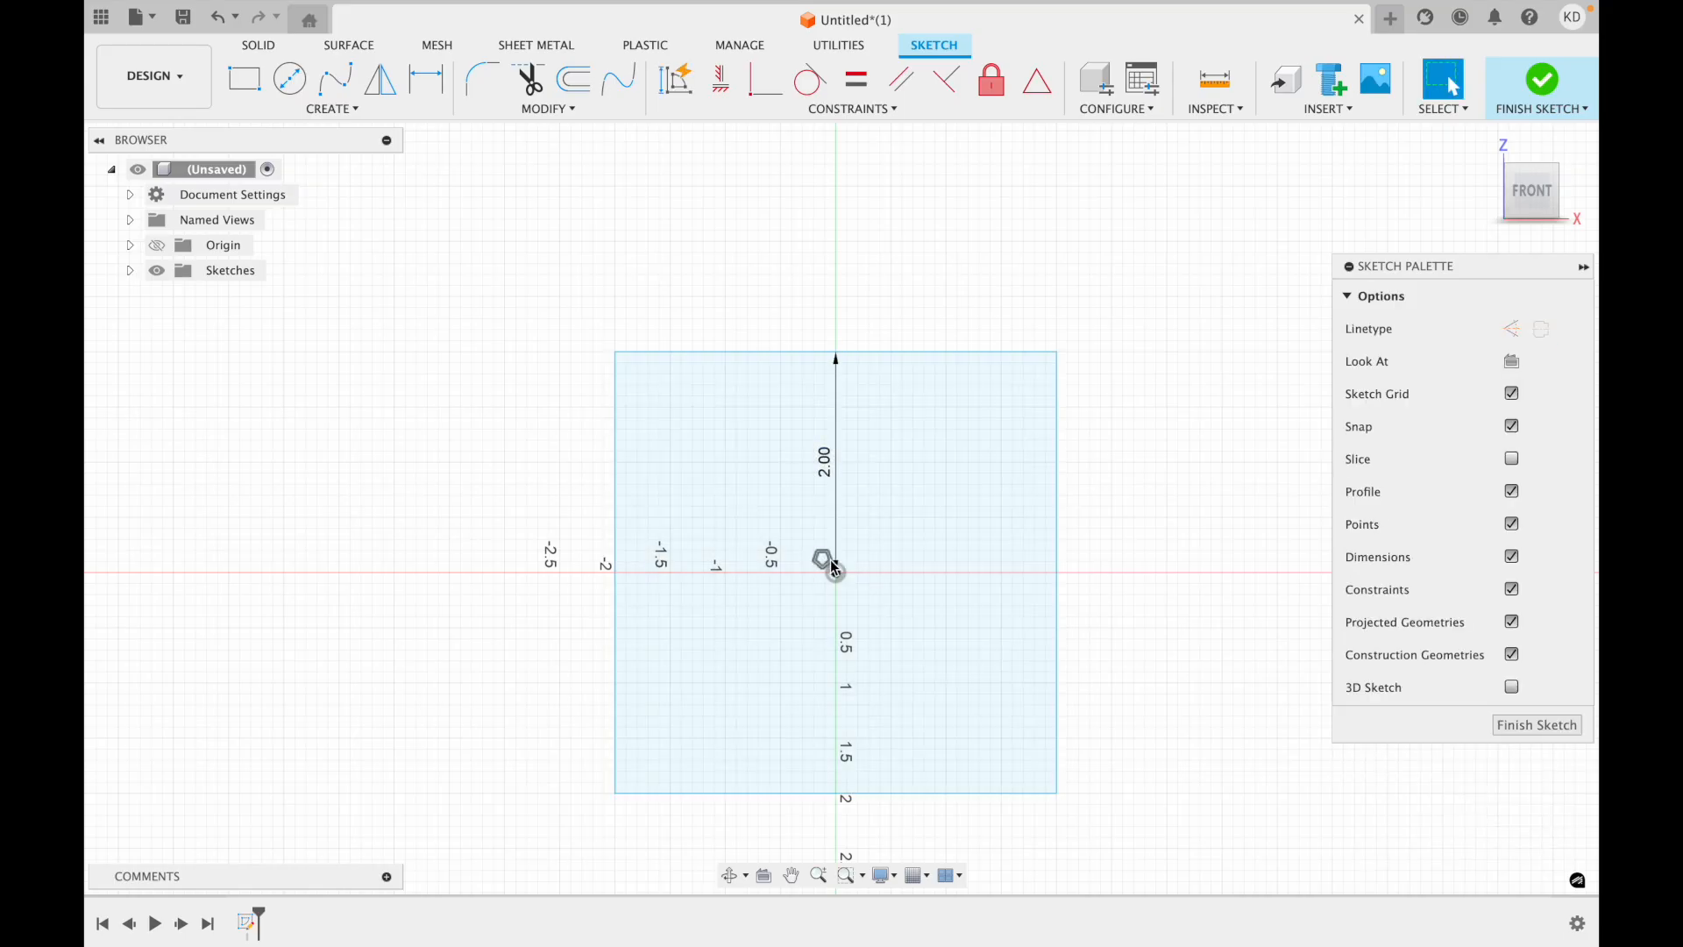
pyautogui.scroll(5, 828, 570)
pyautogui.scroll(-3, 850, 739)
pyautogui.scroll(-3, 849, 737)
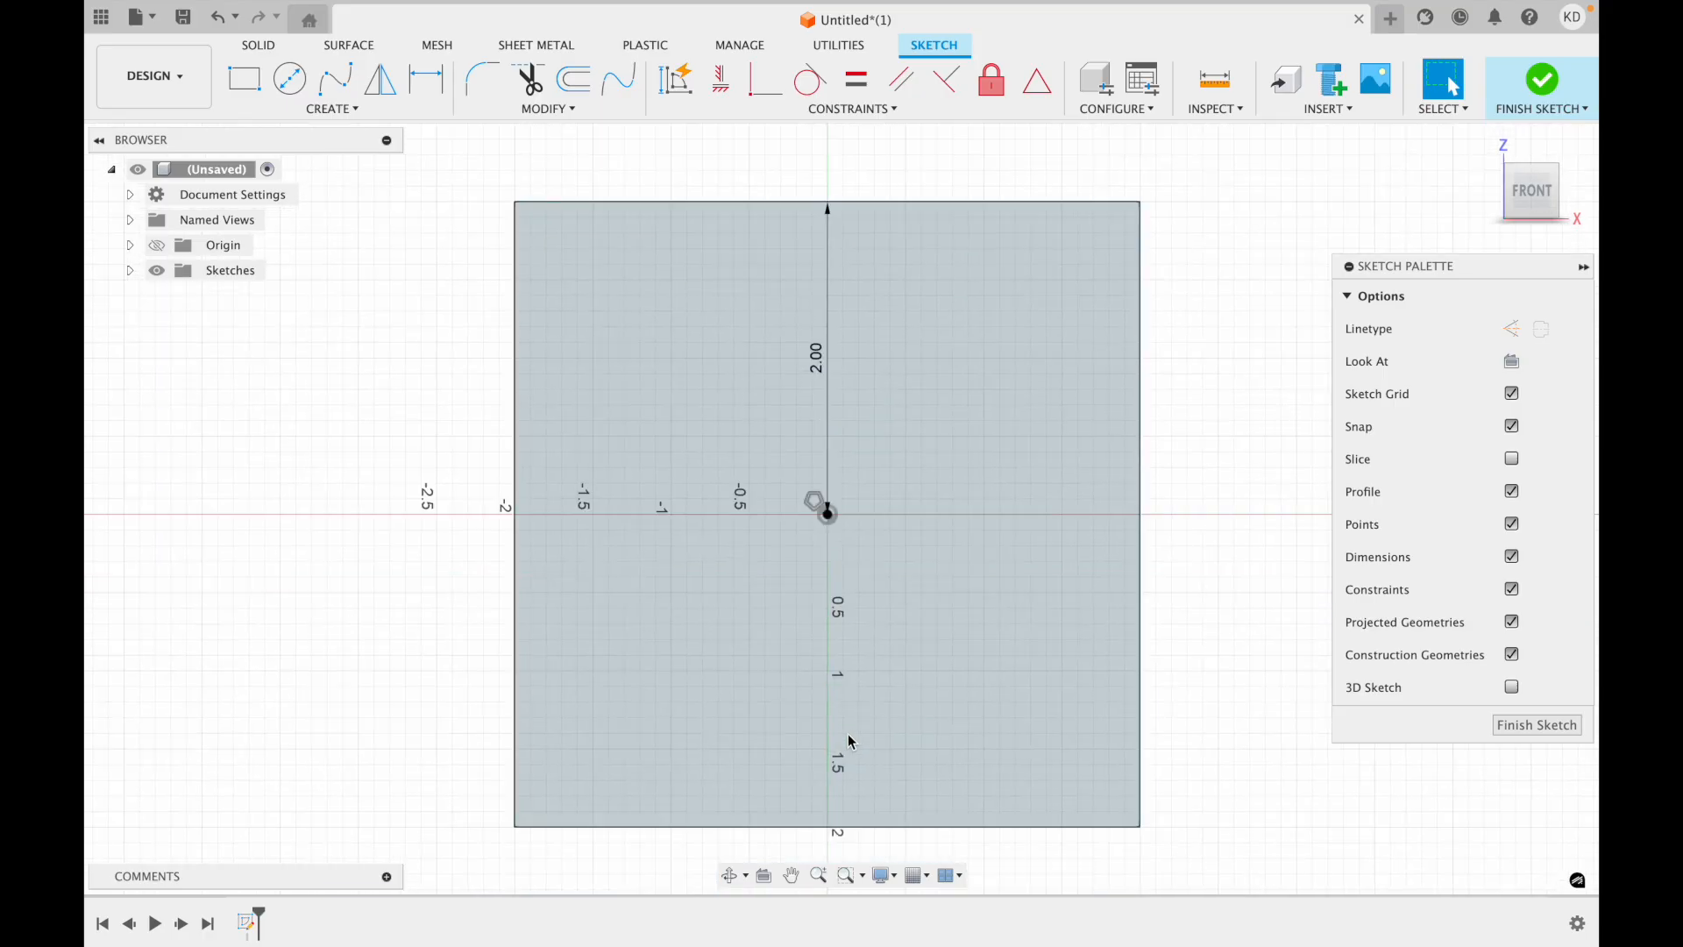
pyautogui.click(848, 110)
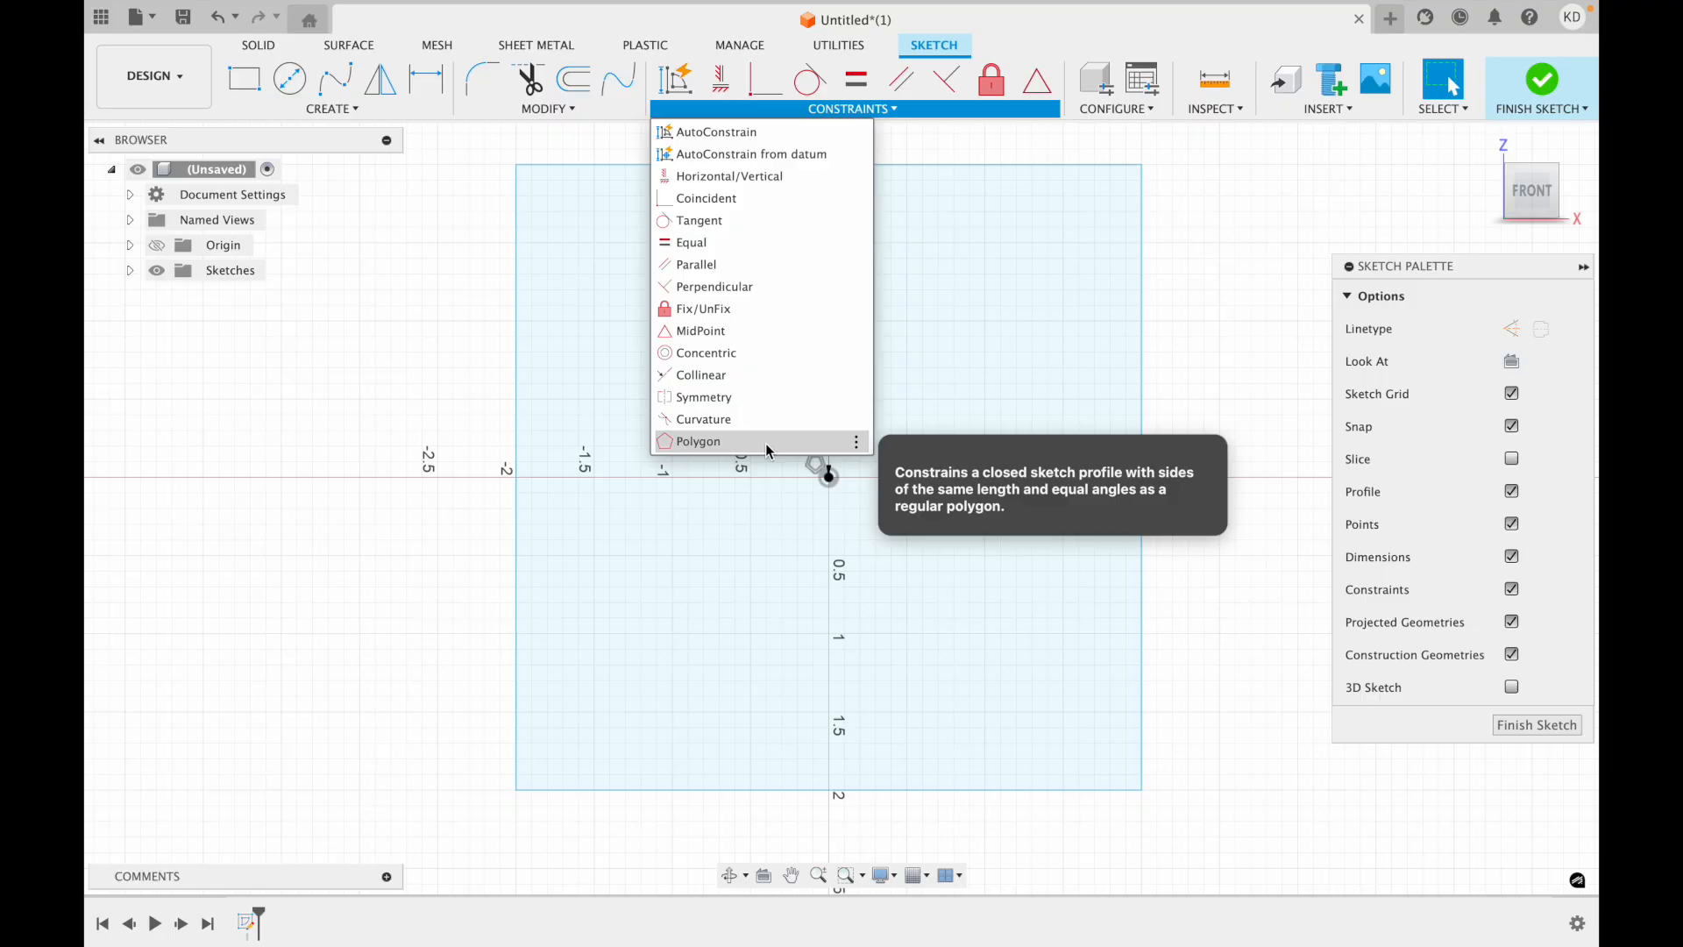
pyautogui.click(777, 660)
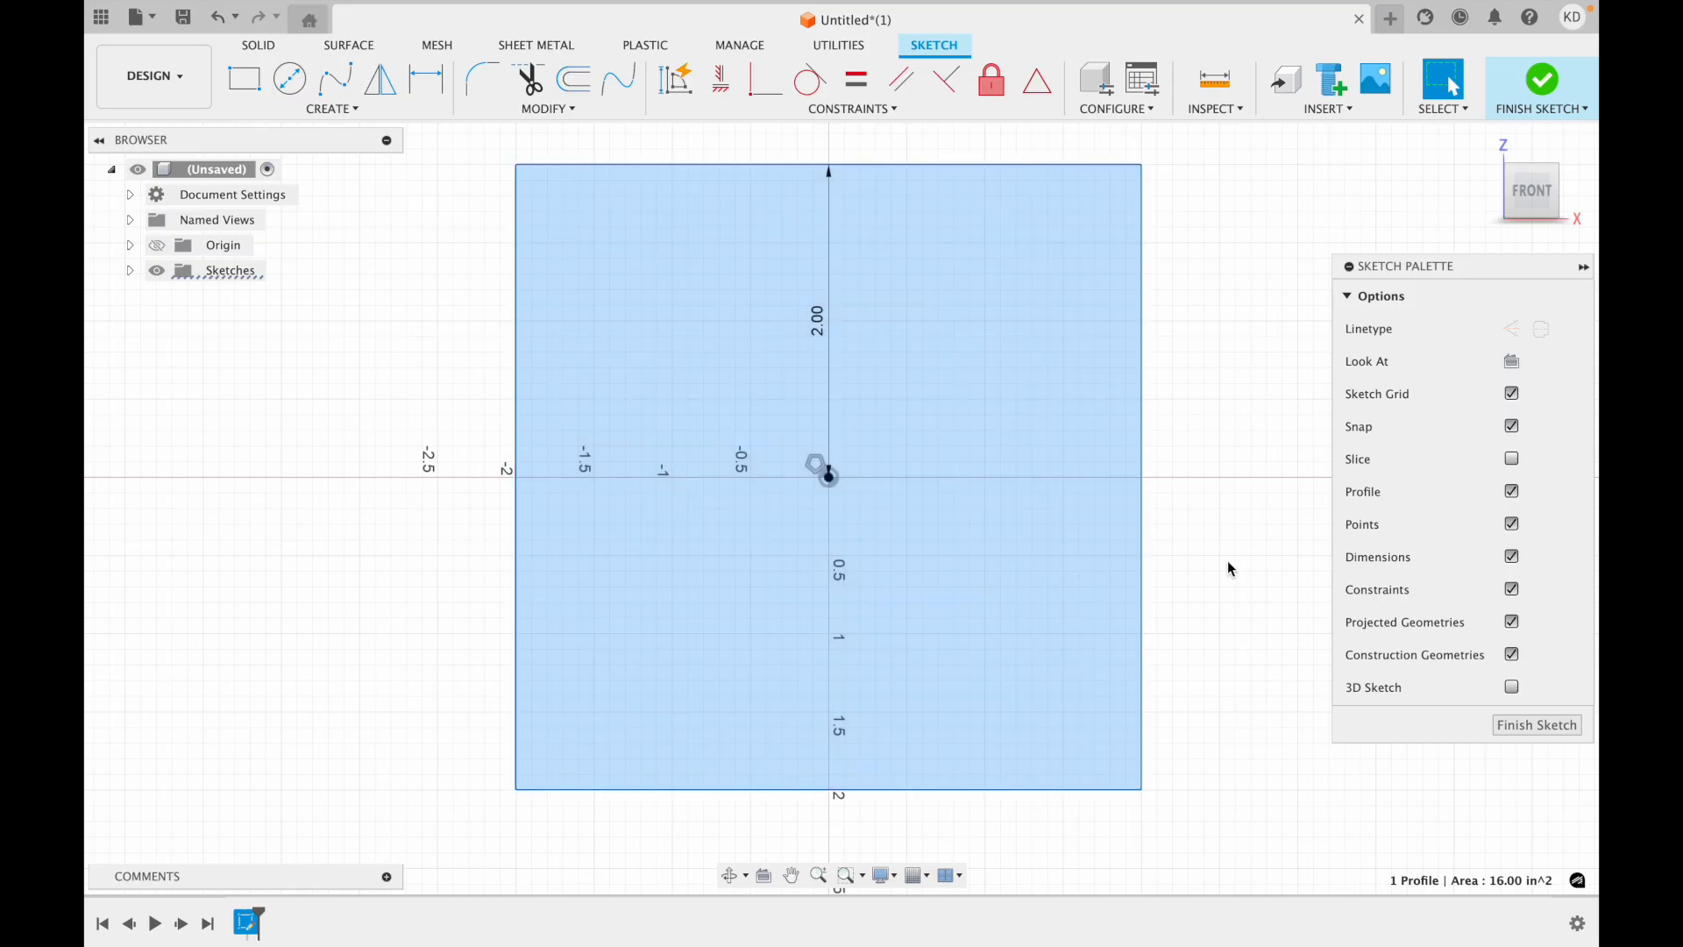
pyautogui.hscroll(2, 1205, 540)
pyautogui.scroll(2, 1204, 540)
pyautogui.hscroll(-3, 1205, 540)
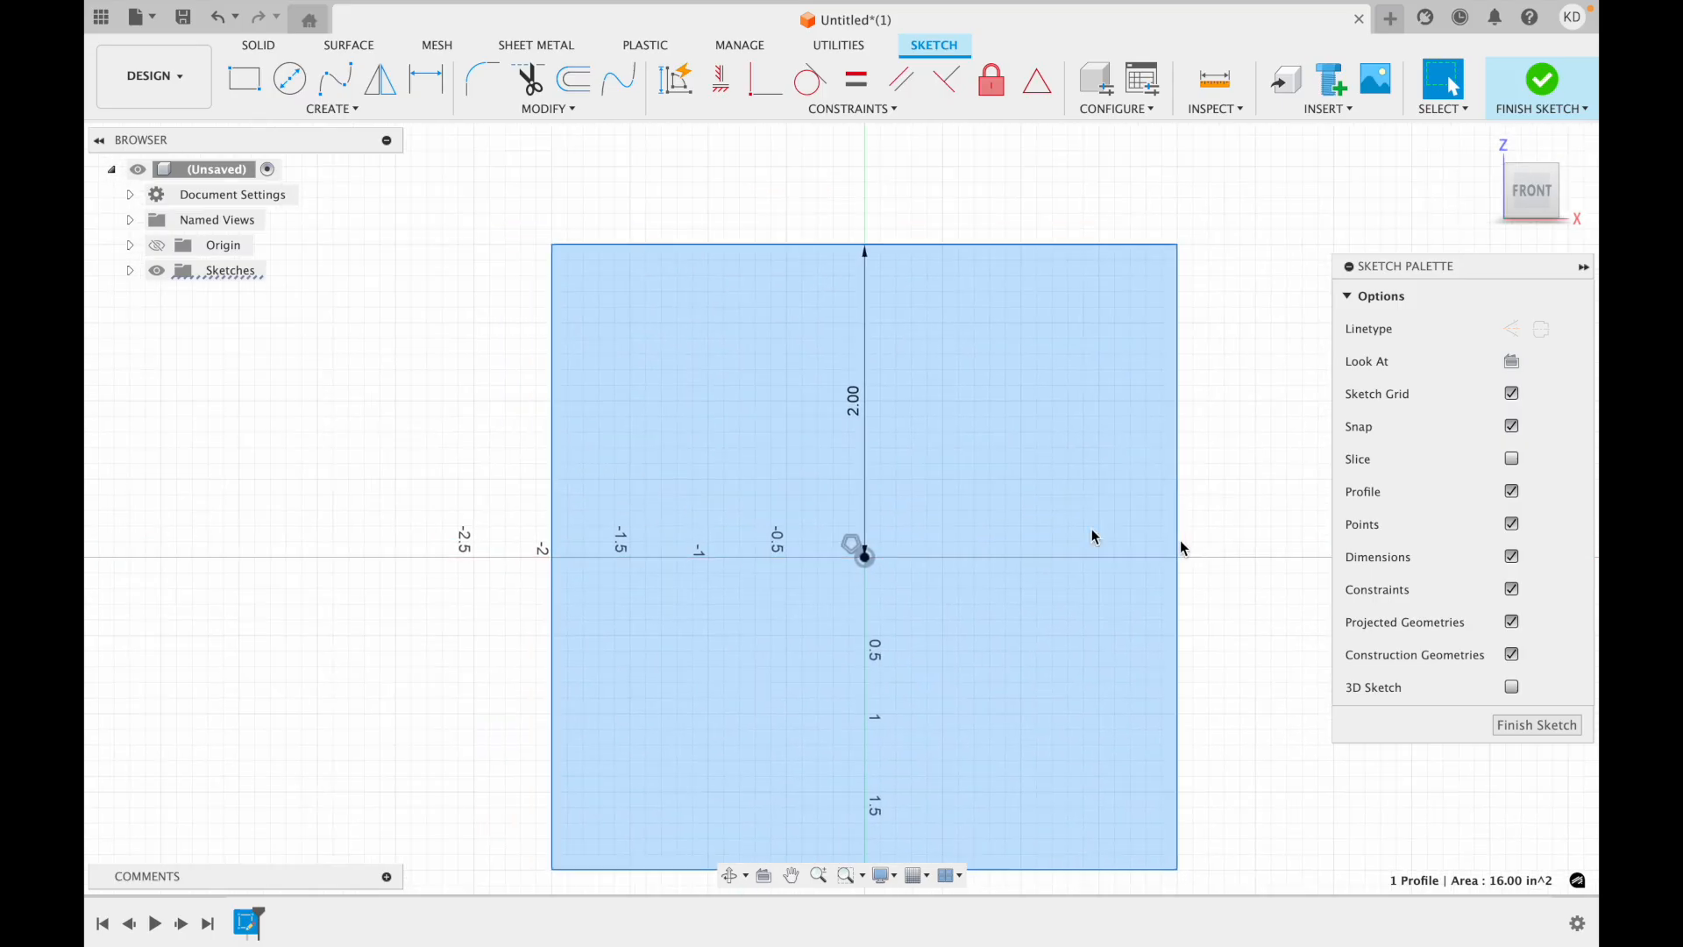
pyautogui.click(552, 436)
pyautogui.scroll(-2, 561, 438)
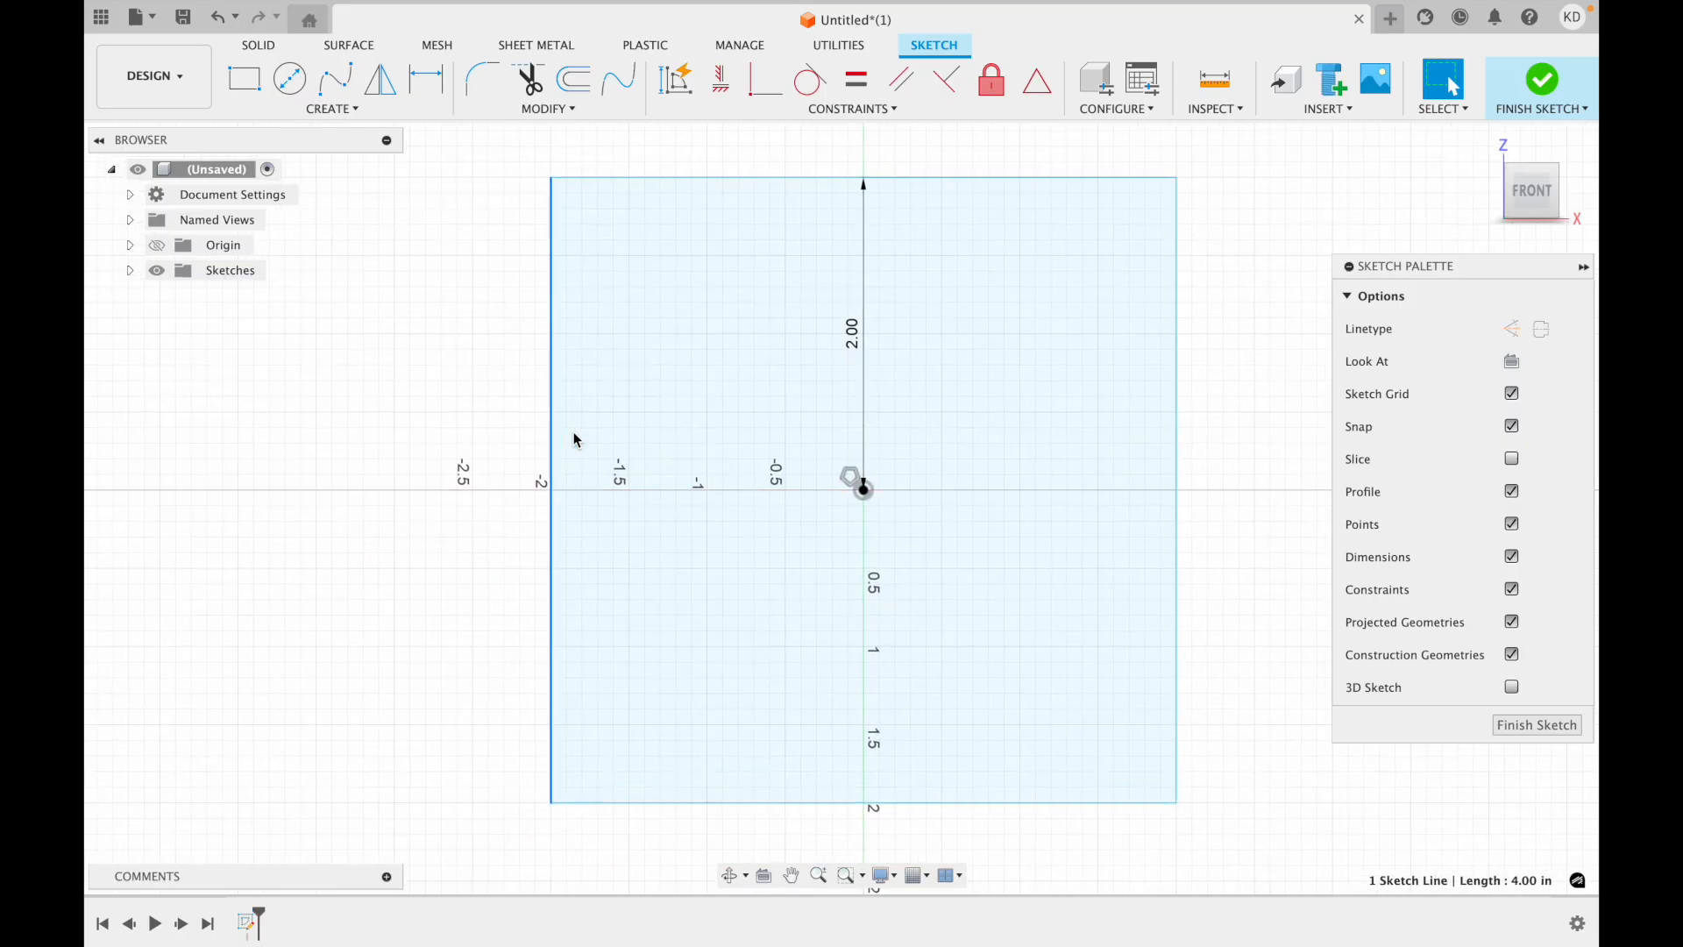
pyautogui.click(430, 504)
pyautogui.scroll(3, 428, 498)
pyautogui.scroll(-2, 429, 498)
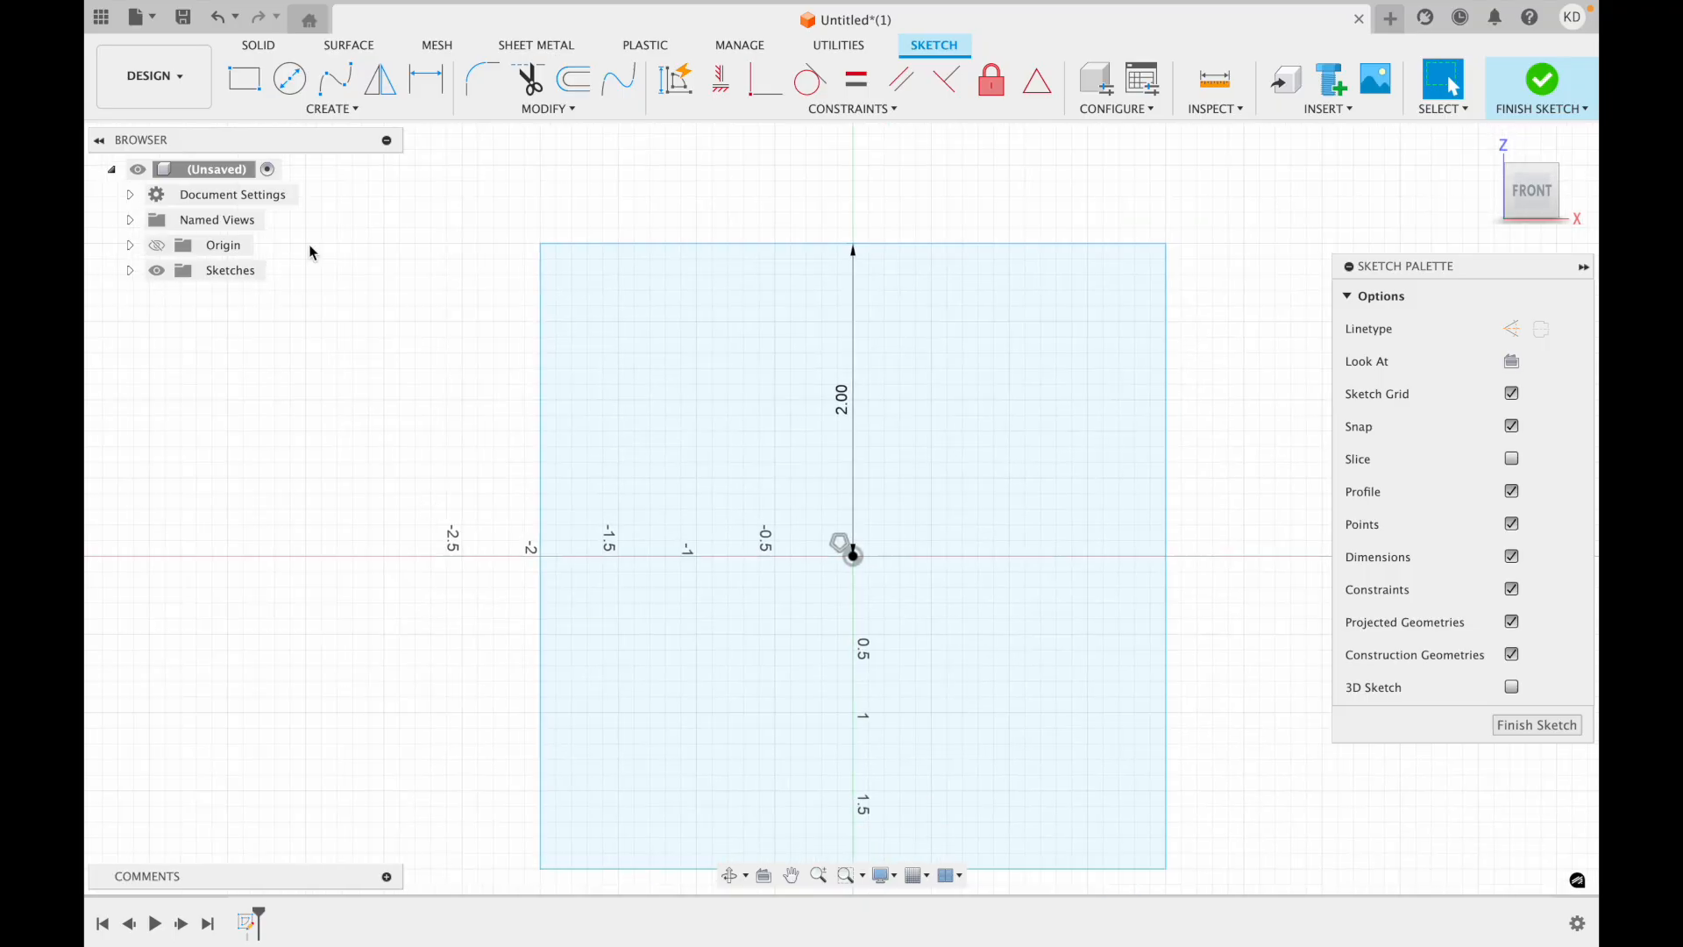
# Draw a near-vertical construction line about 5.35 in long, crossing the square to the right of the origin and extending past both horizontal edges.
pyautogui.click(294, 113)
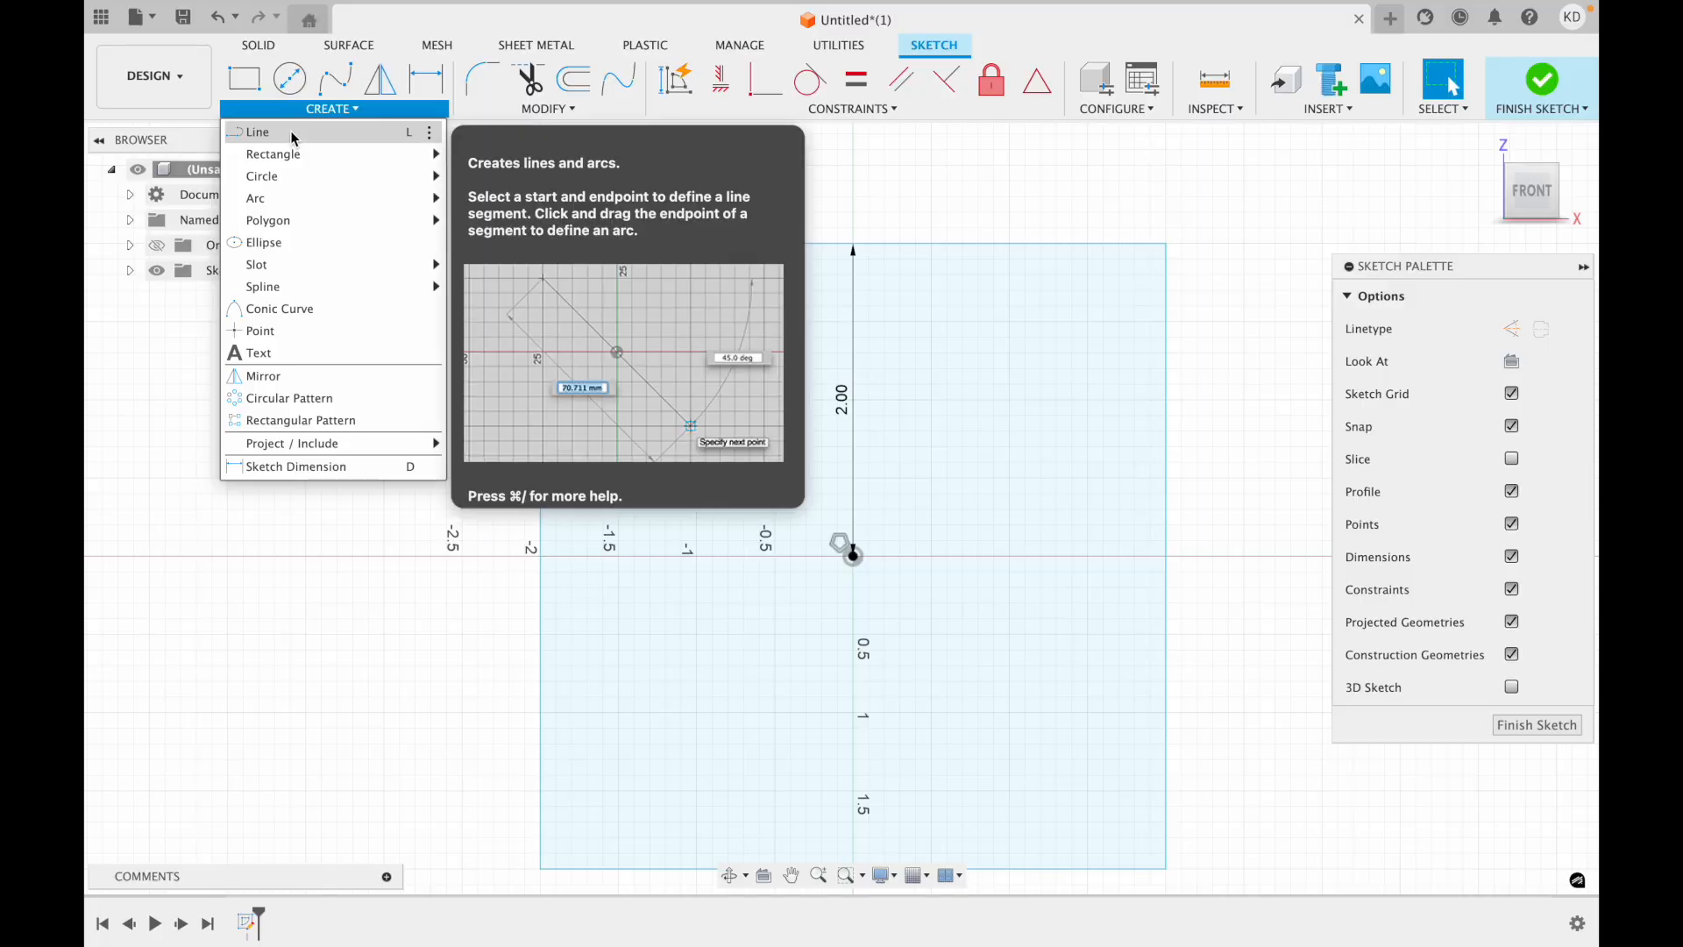
pyautogui.click(293, 132)
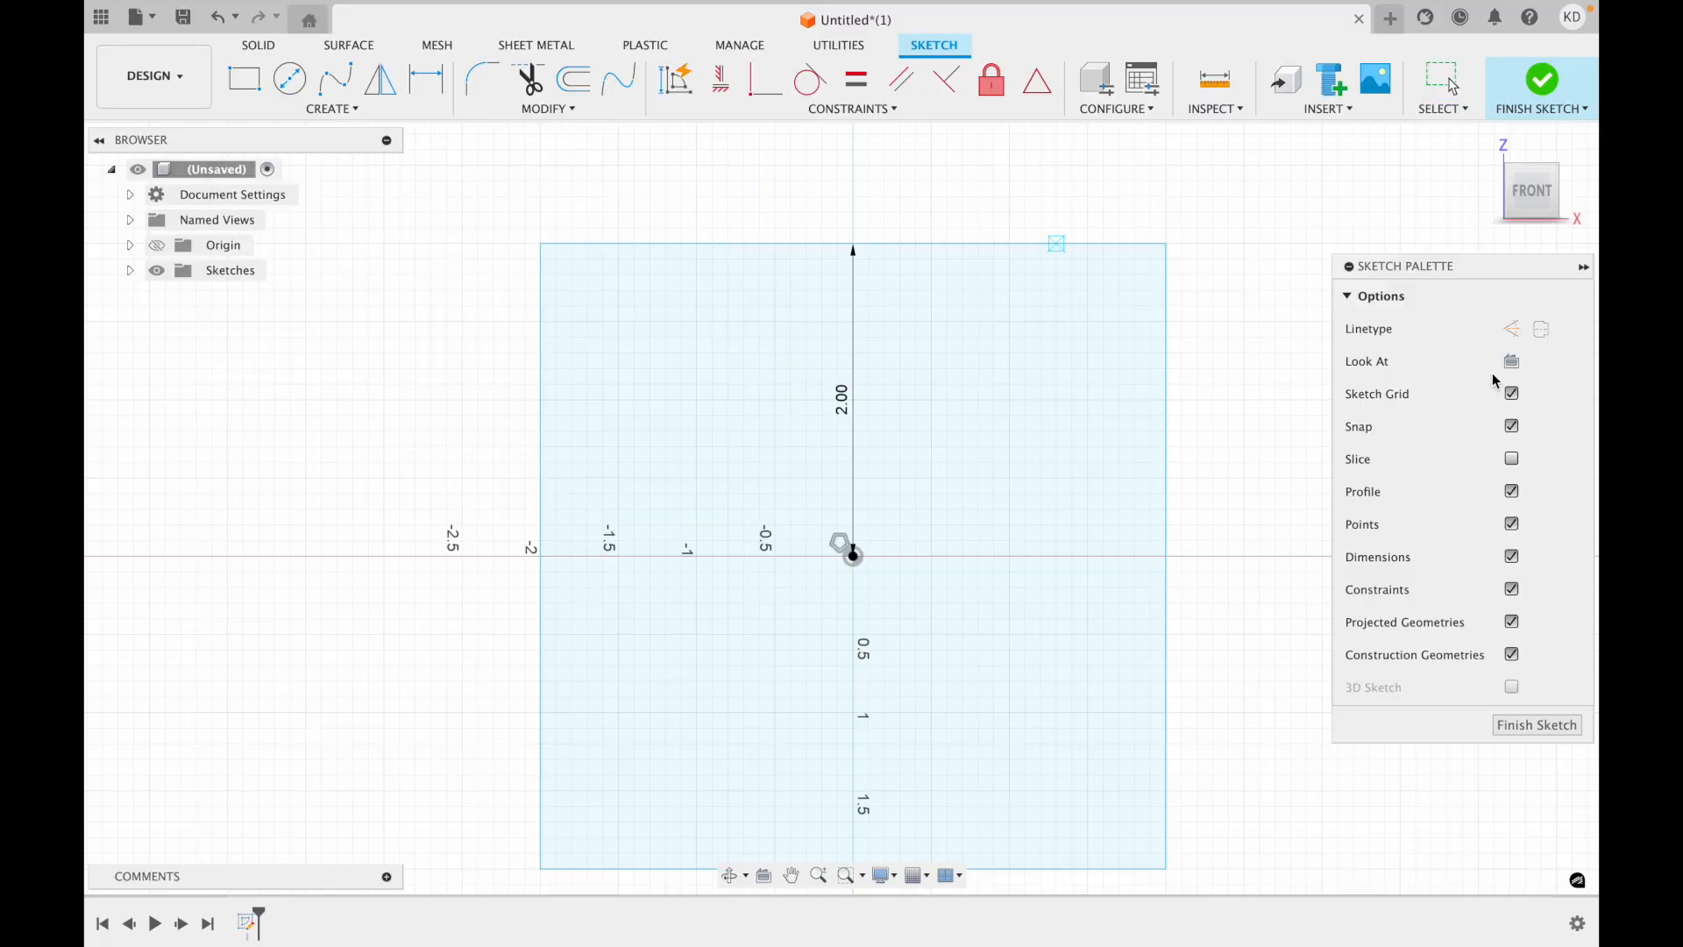
pyautogui.click(1516, 338)
pyautogui.click(970, 158)
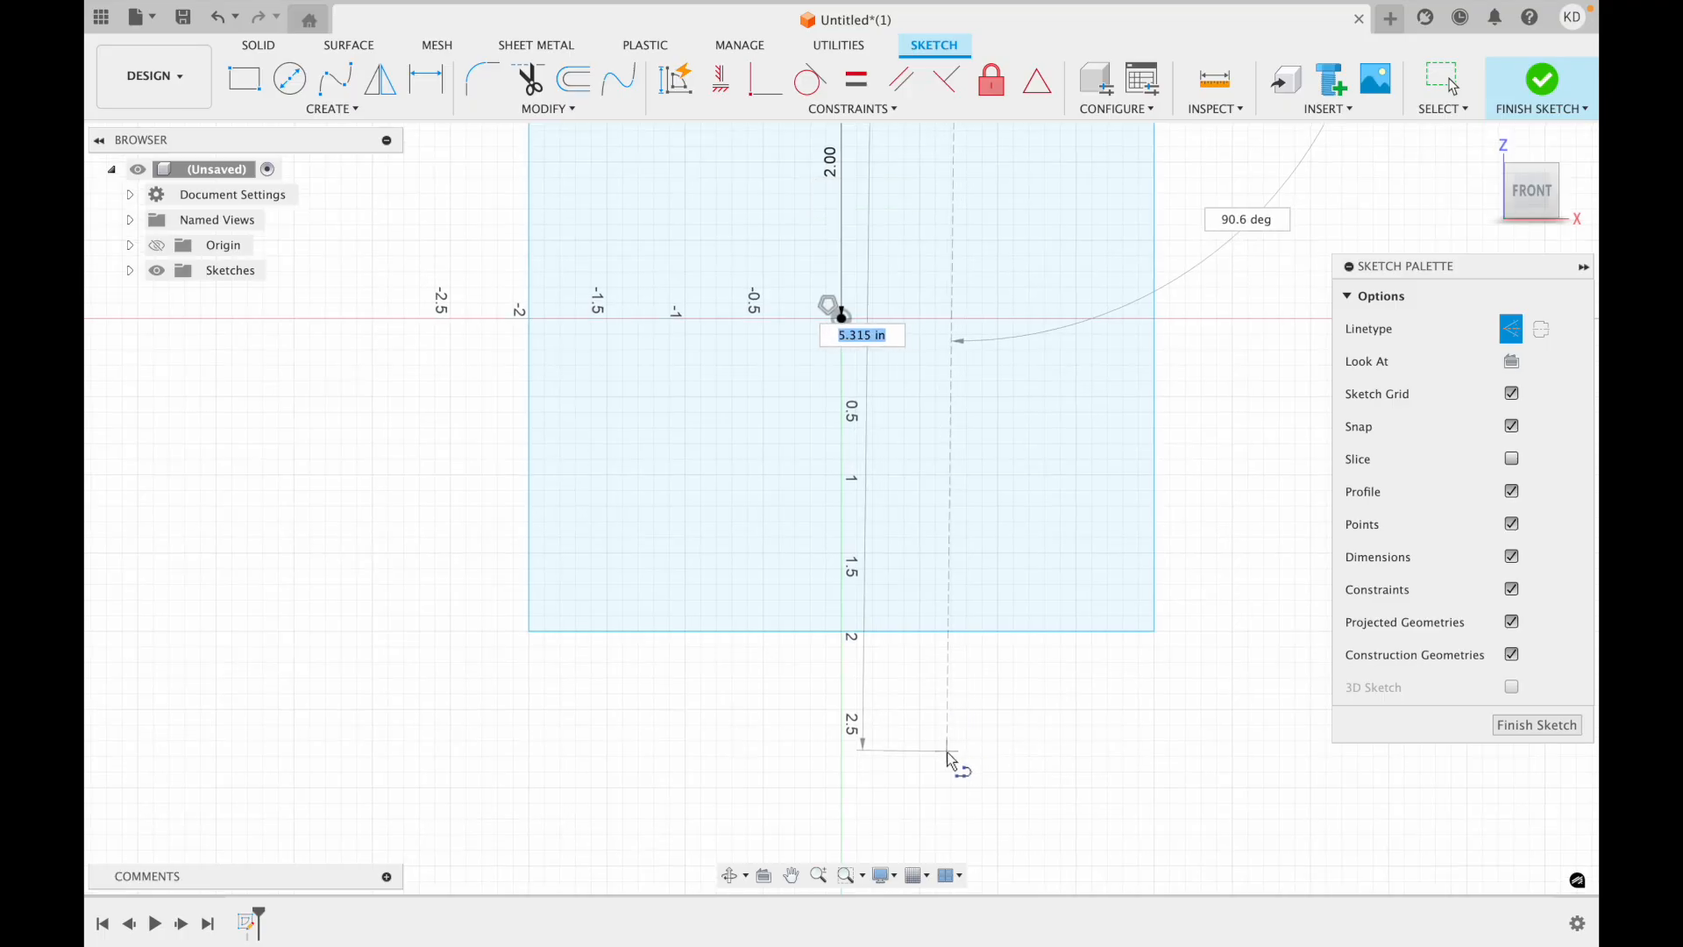
pyautogui.click(954, 755)
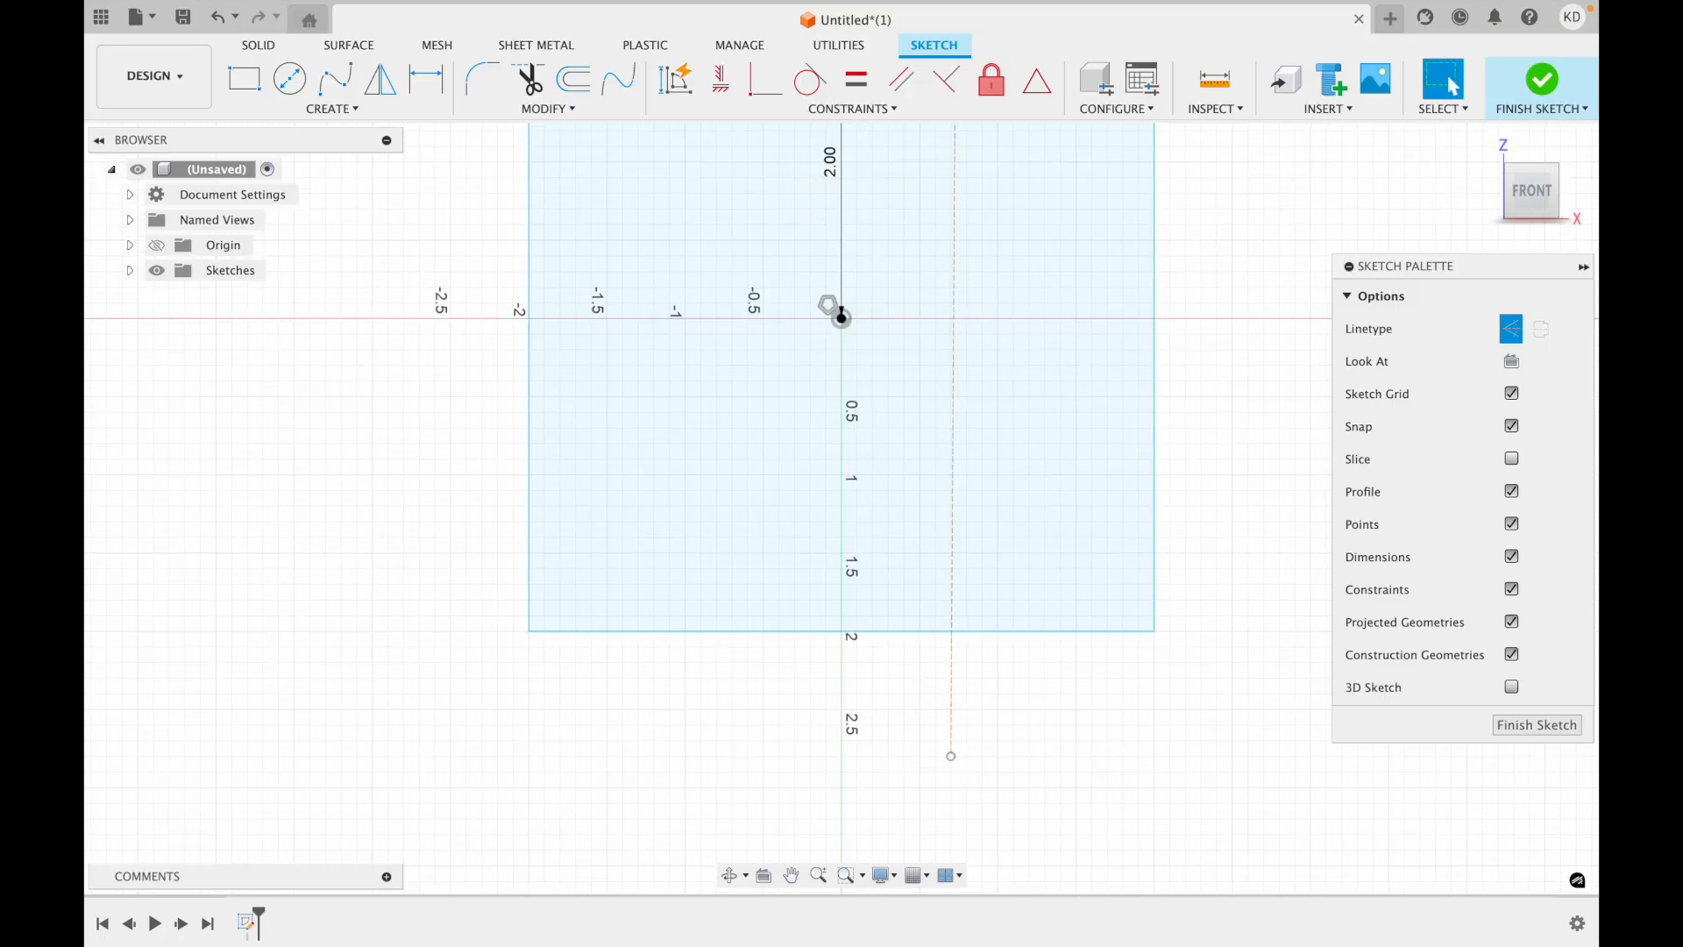
pyautogui.press('Escape')
# Constrain the construction line perpendicular to the square's top edge.
pyautogui.moveTo(1002, 291); pyautogui.dragTo(983, 392, button='middle')
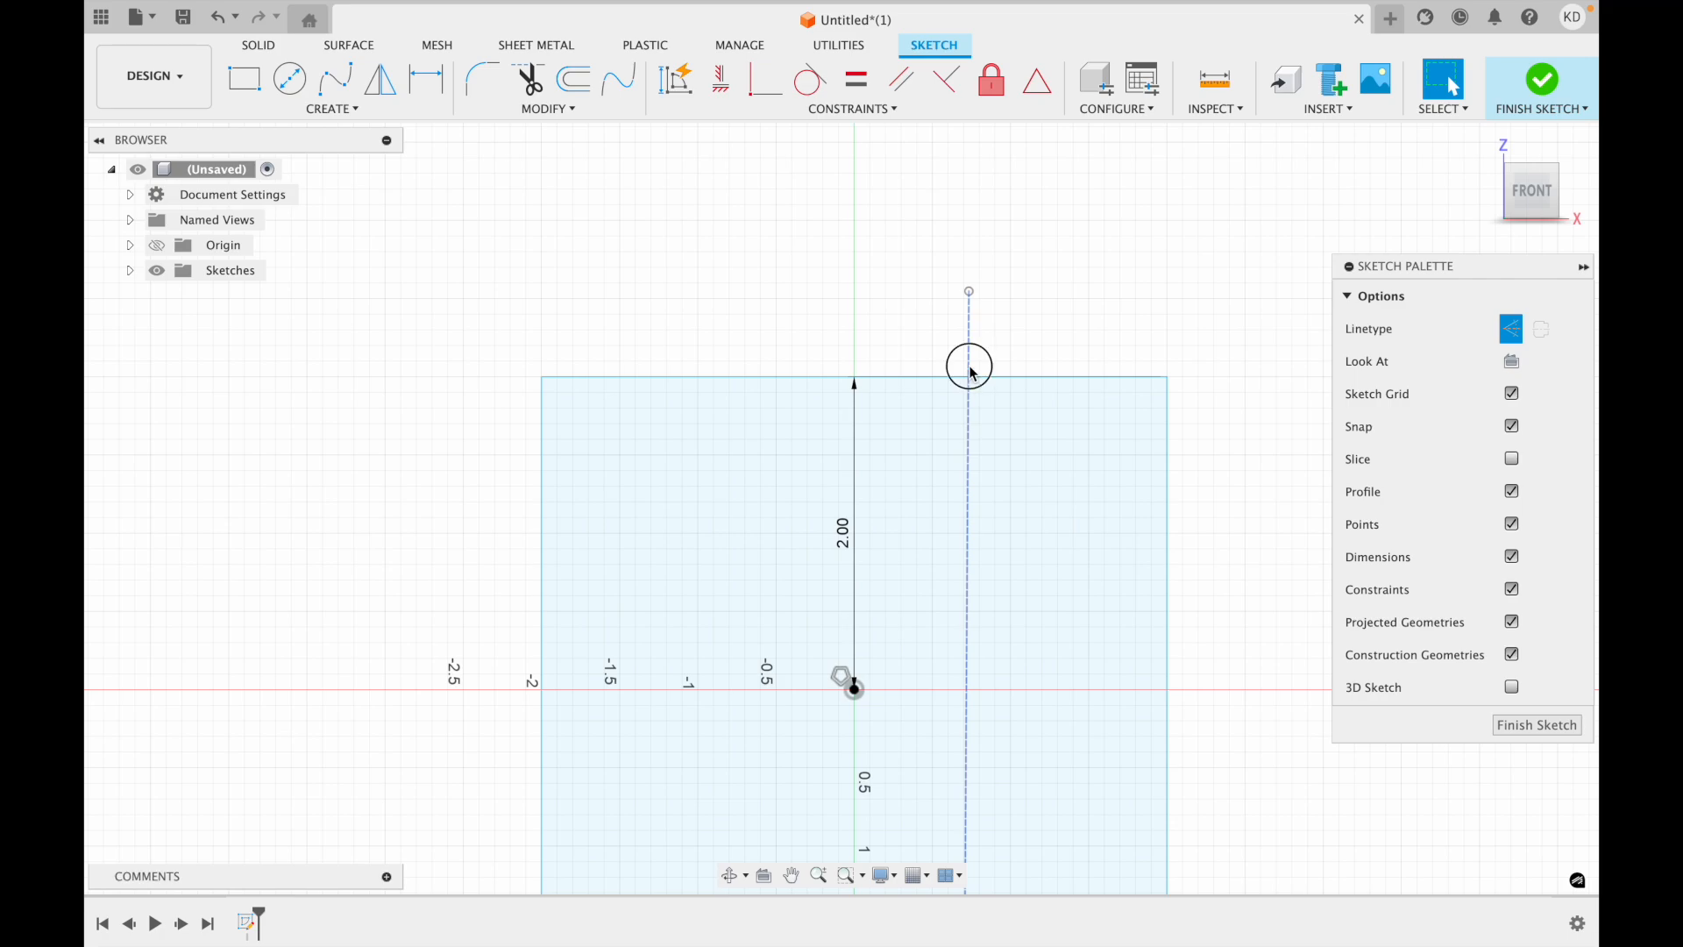
pyautogui.click(970, 374)
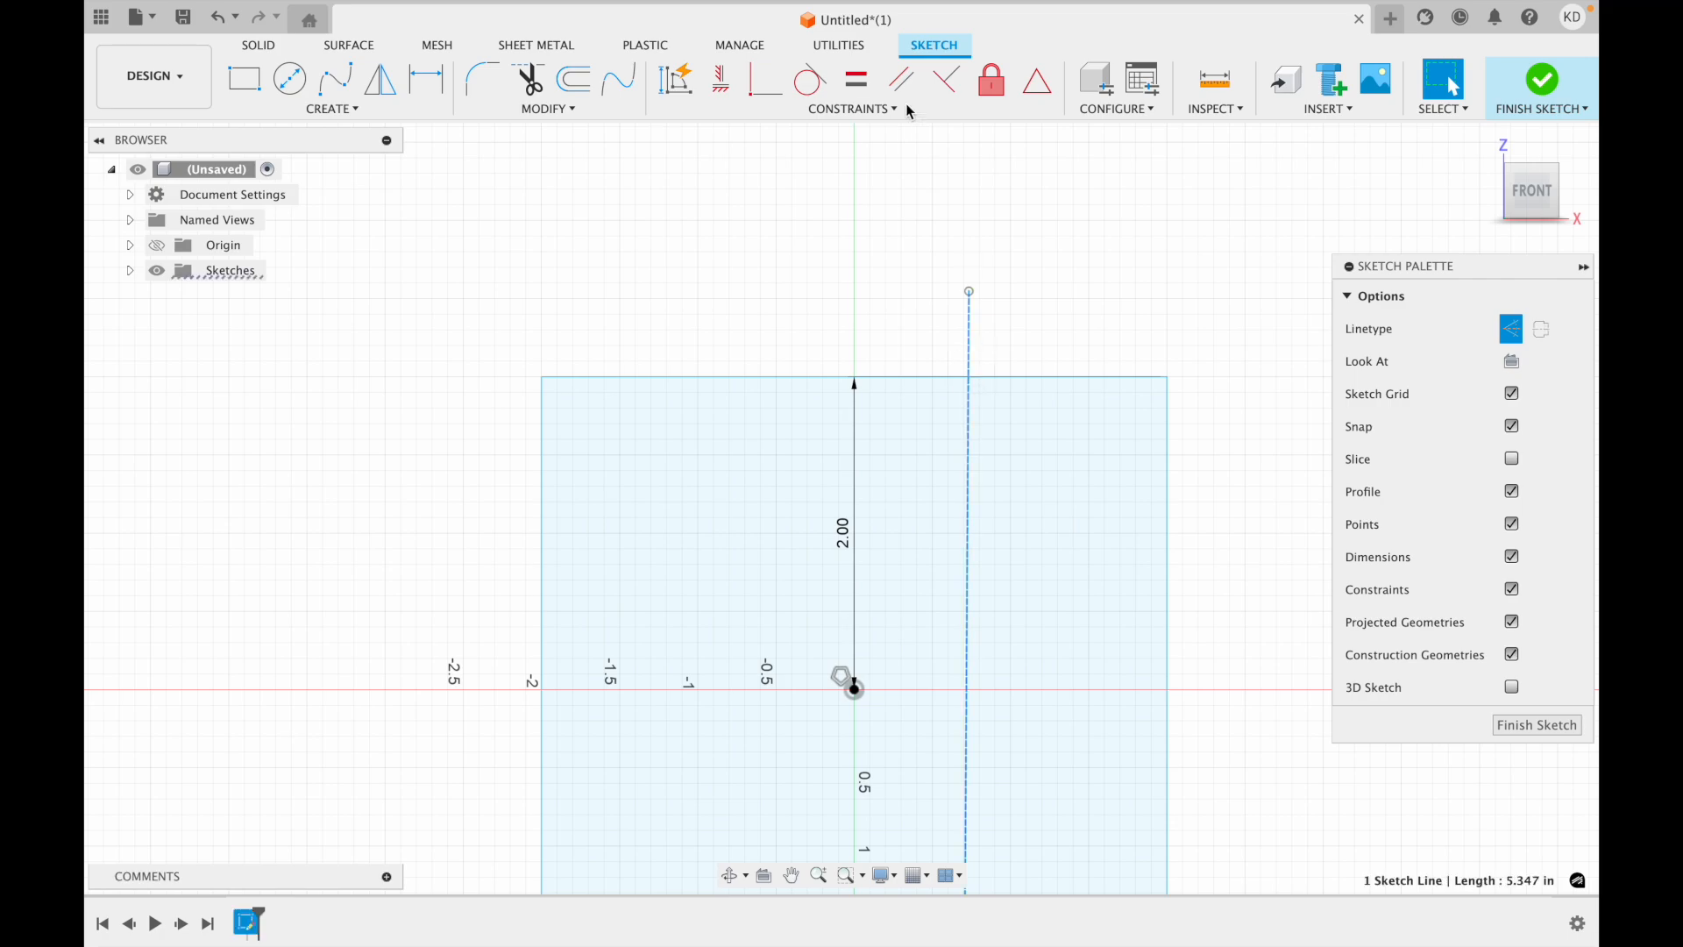
pyautogui.click(947, 82)
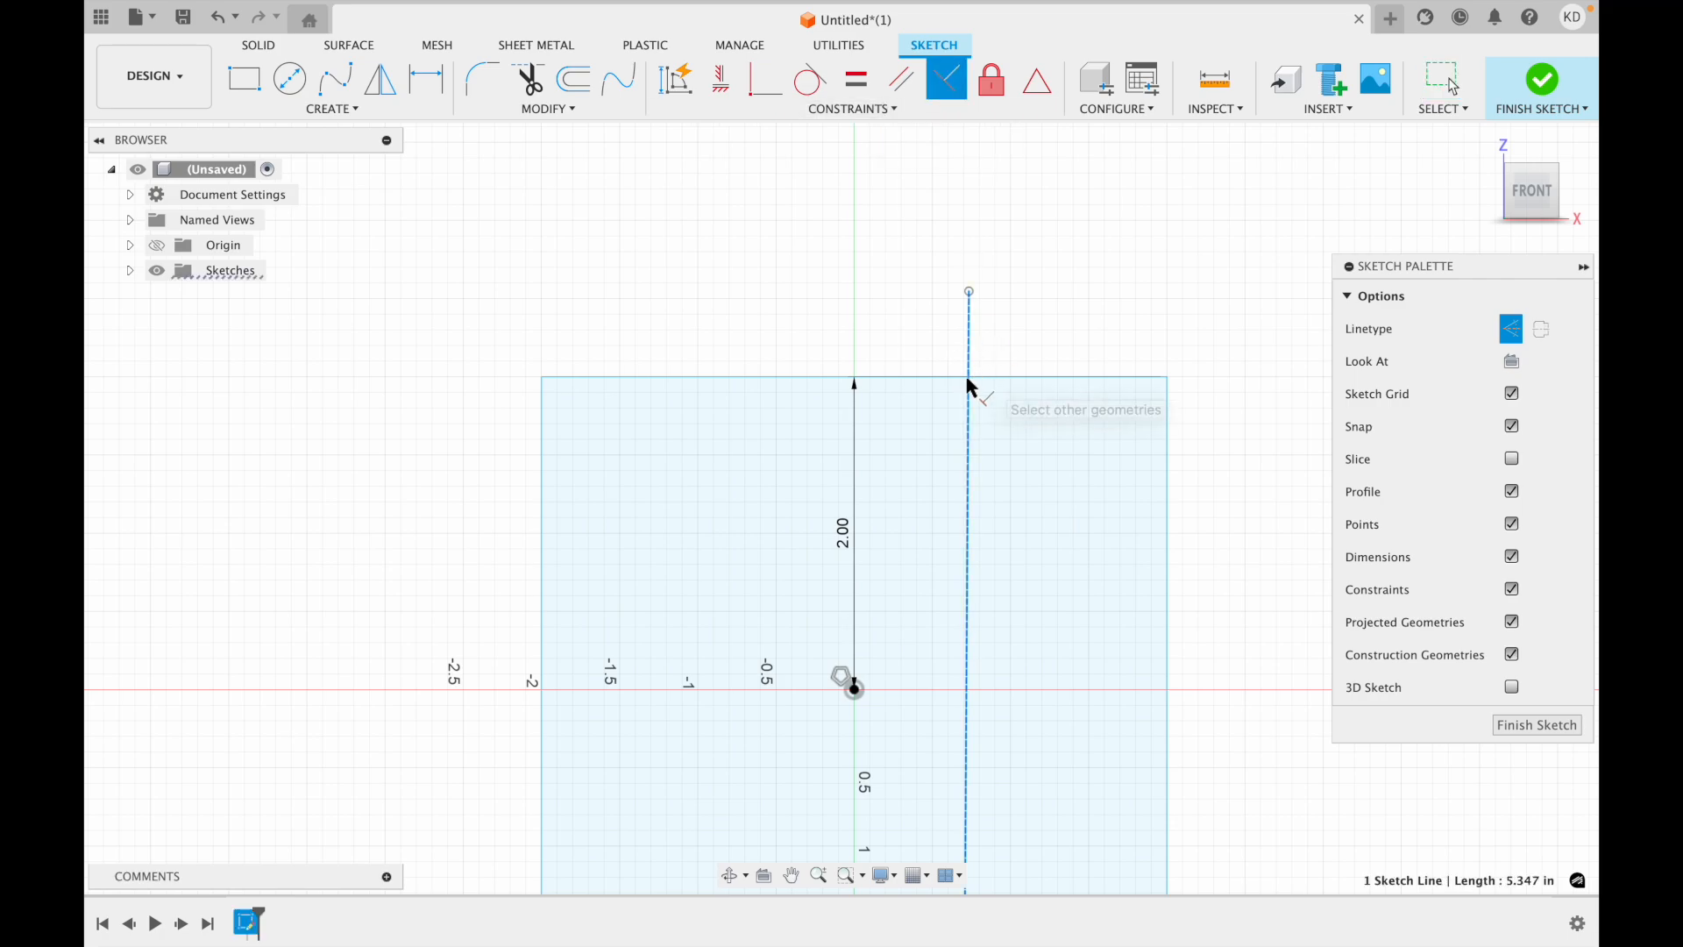
pyautogui.click(998, 383)
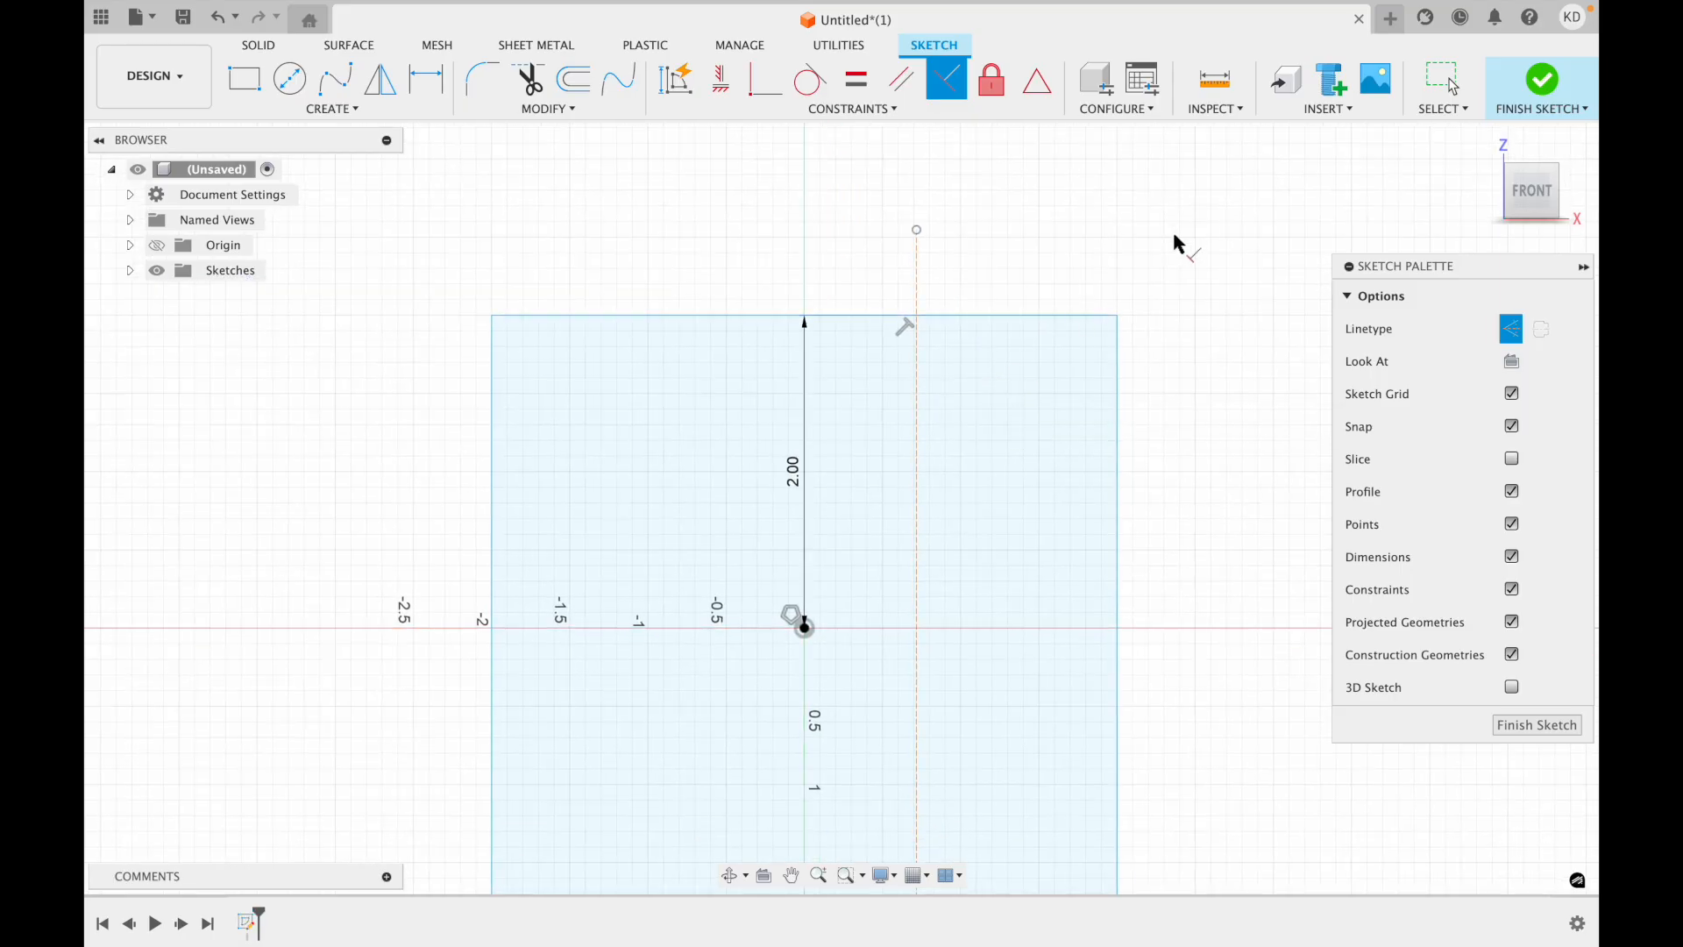
pyautogui.press('Escape')
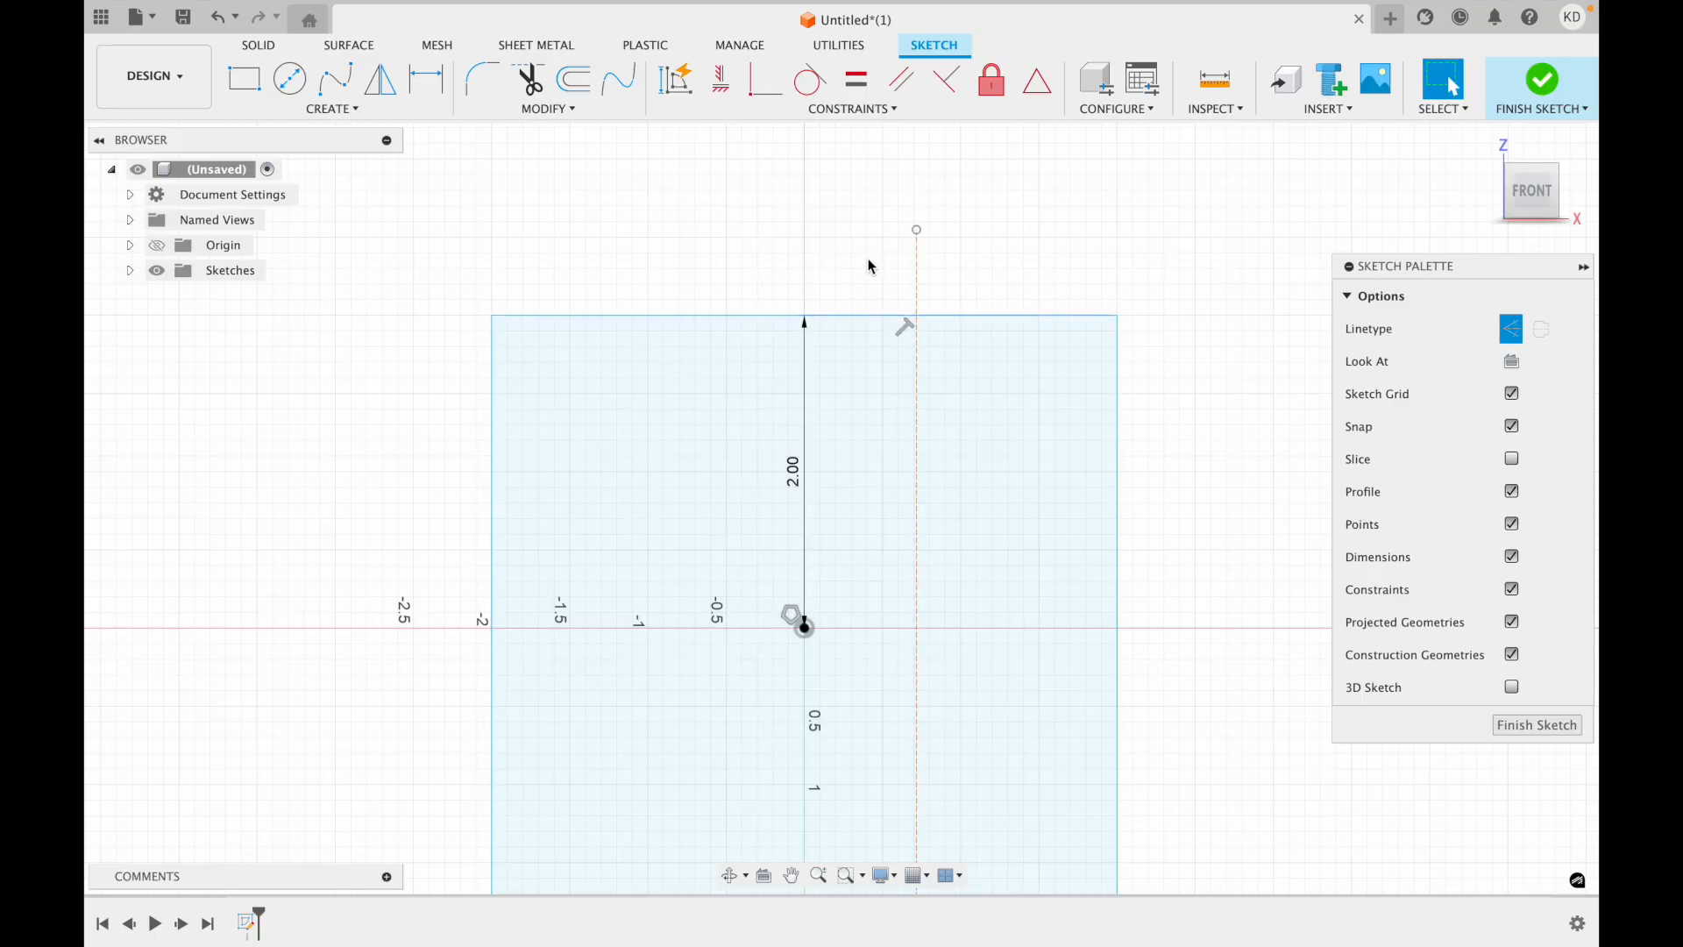
# Apply a MidPoint constraint between the construction line and the middle of the square's top edge.
pyautogui.click(920, 315)
pyautogui.click(874, 110)
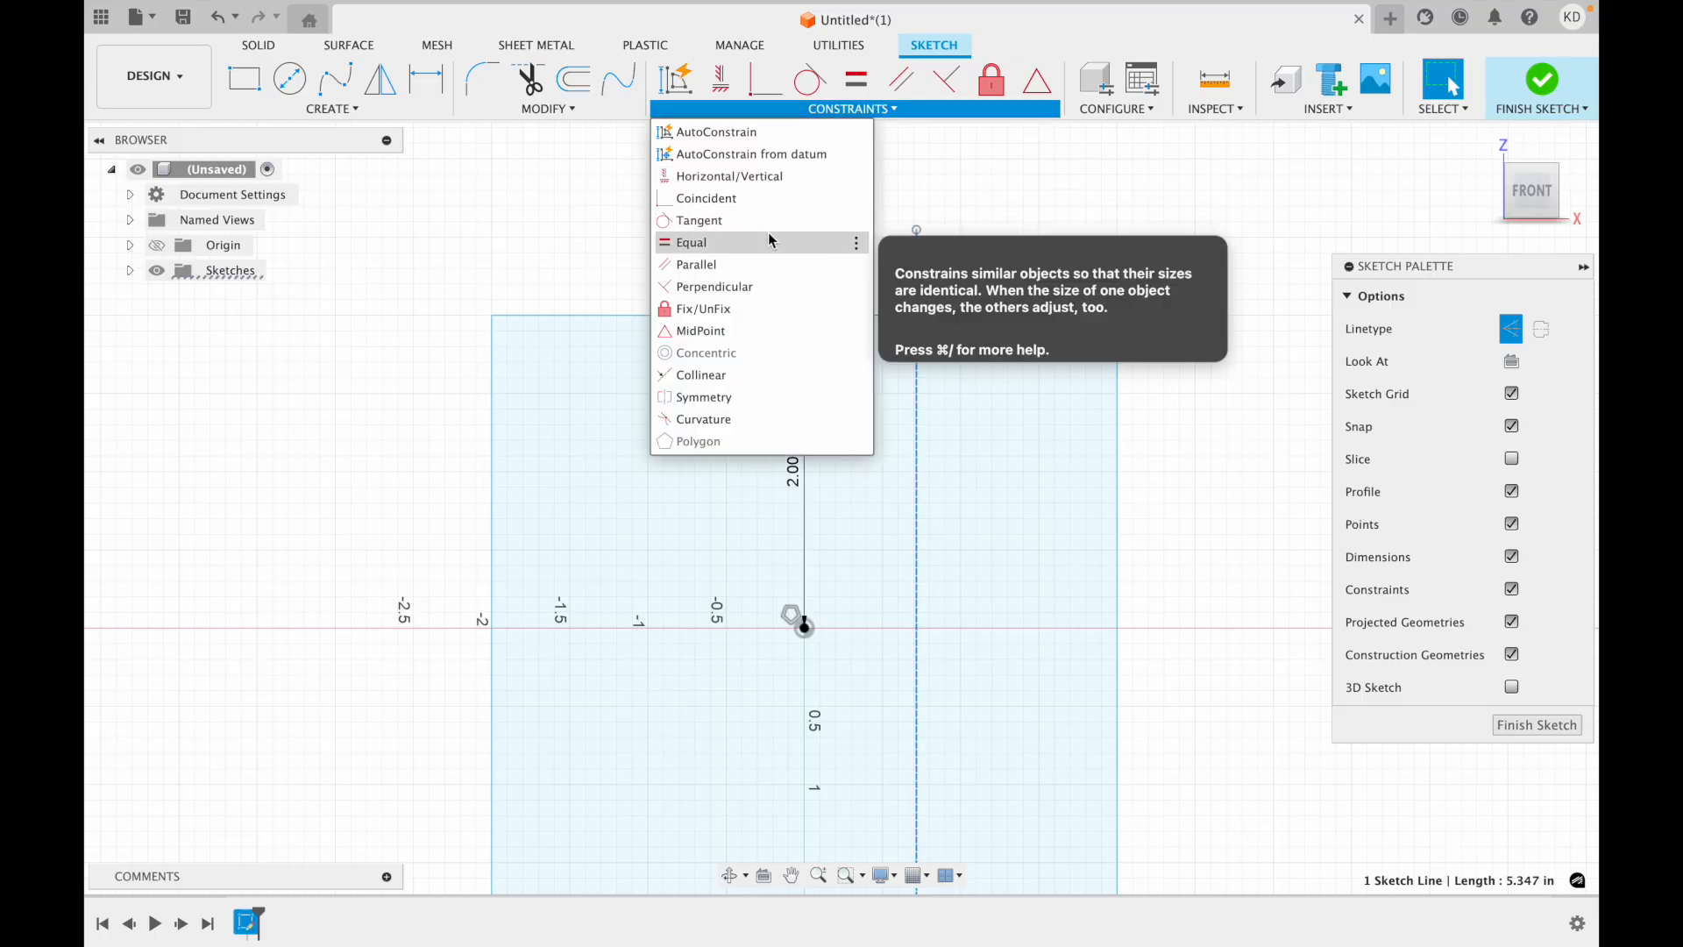
pyautogui.click(738, 327)
pyautogui.click(803, 319)
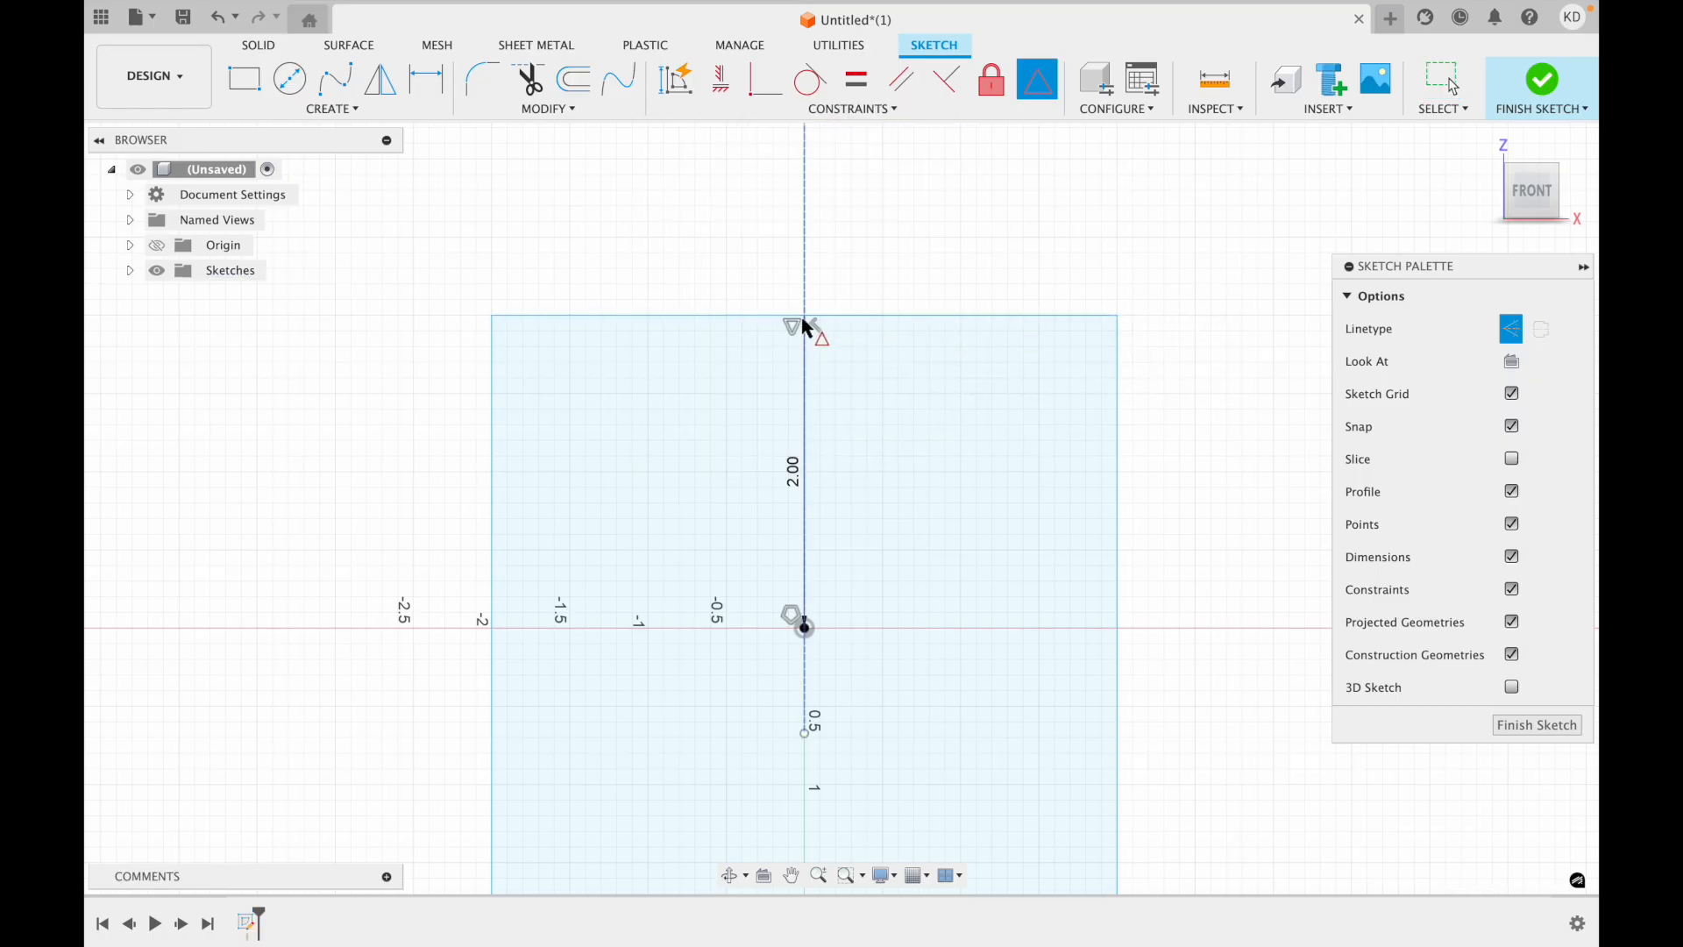
pyautogui.scroll(-5, 822, 336)
pyautogui.press('Escape')
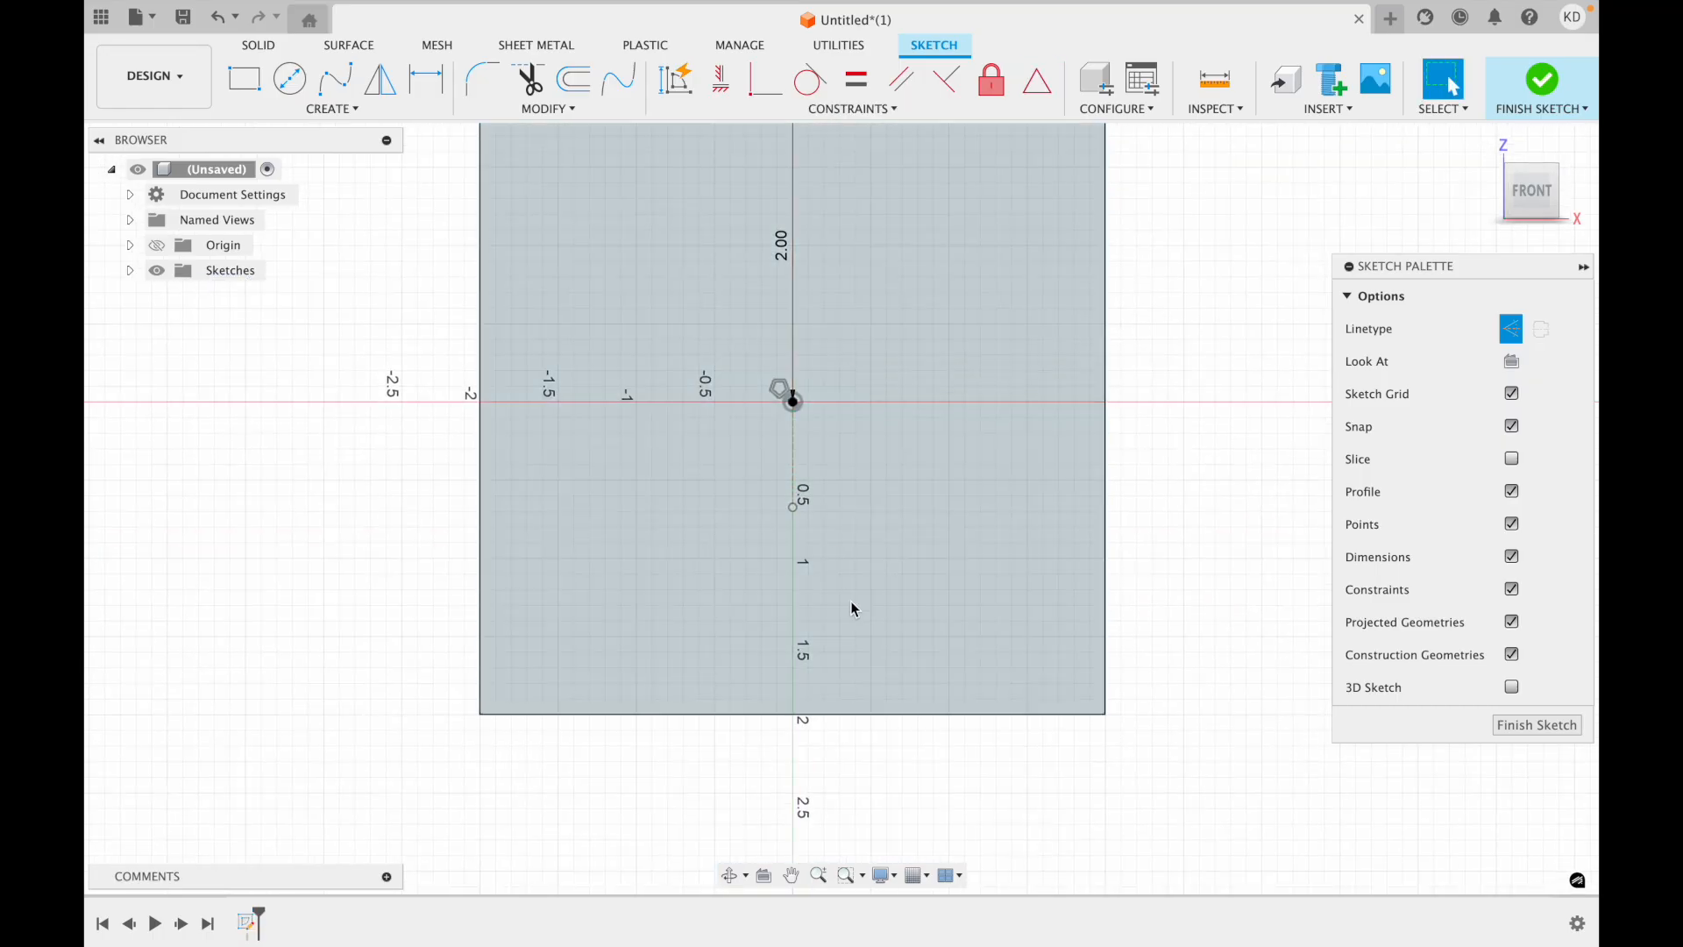
# Try repositioning the construction line's endpoints along the vertical axis, taking the lower one just past the square's bottom edge.
pyautogui.scroll(10, 988, 334)
pyautogui.scroll(-12, 992, 334)
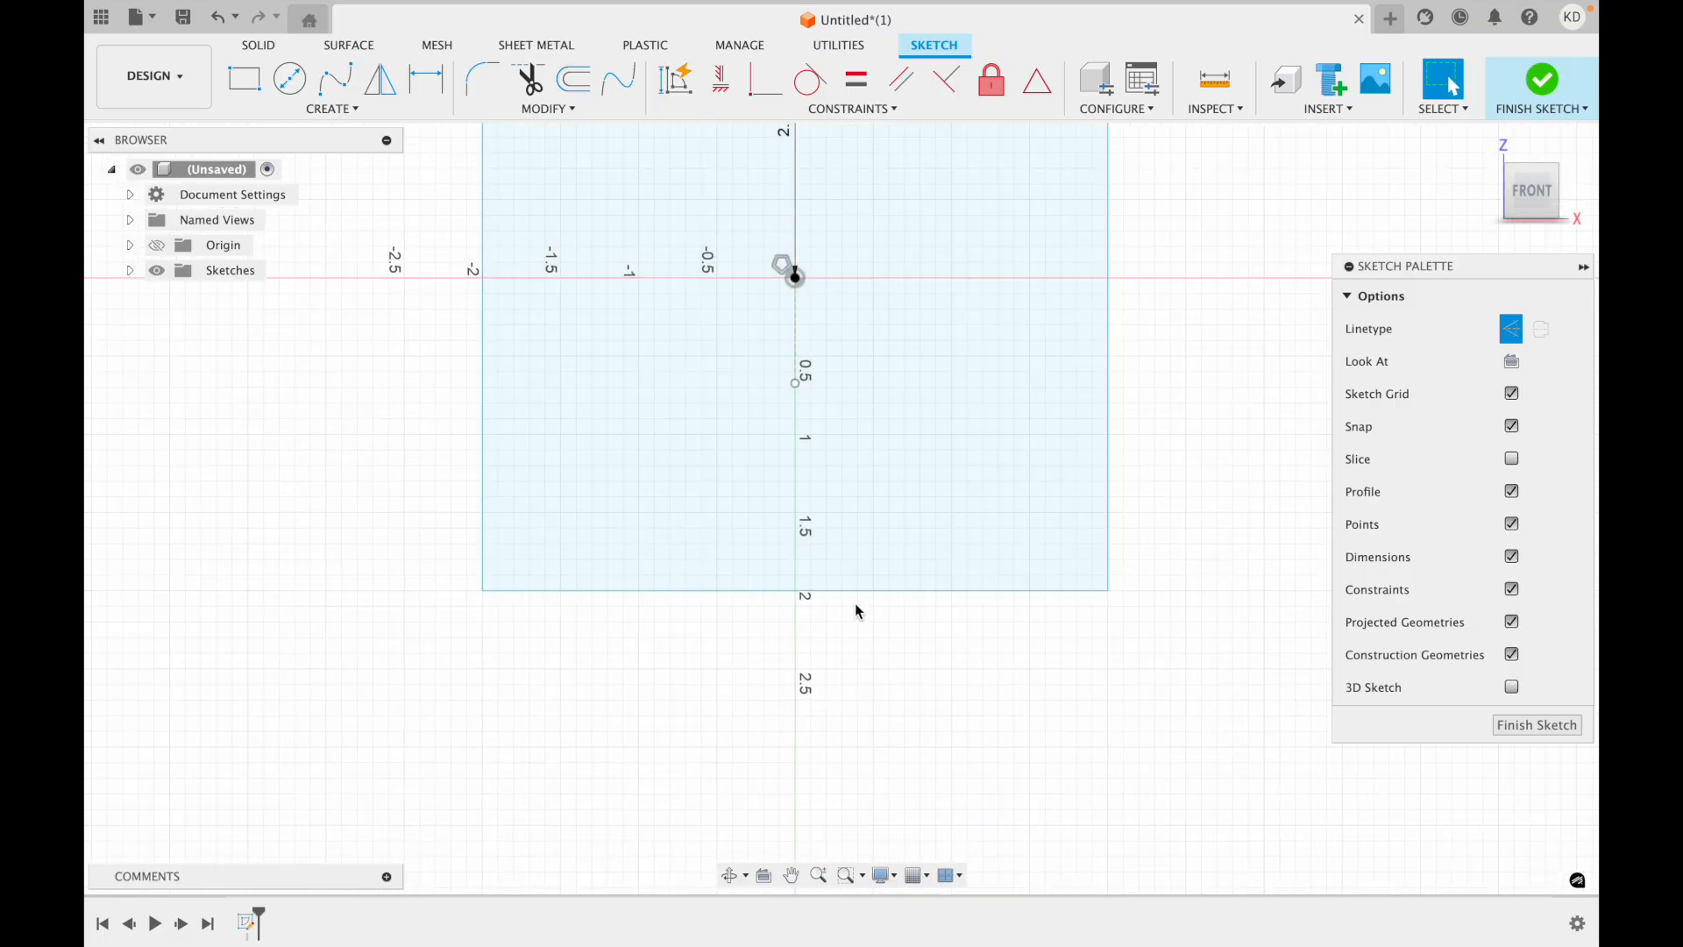
pyautogui.scroll(6, 855, 603)
pyautogui.scroll(-1, 844, 526)
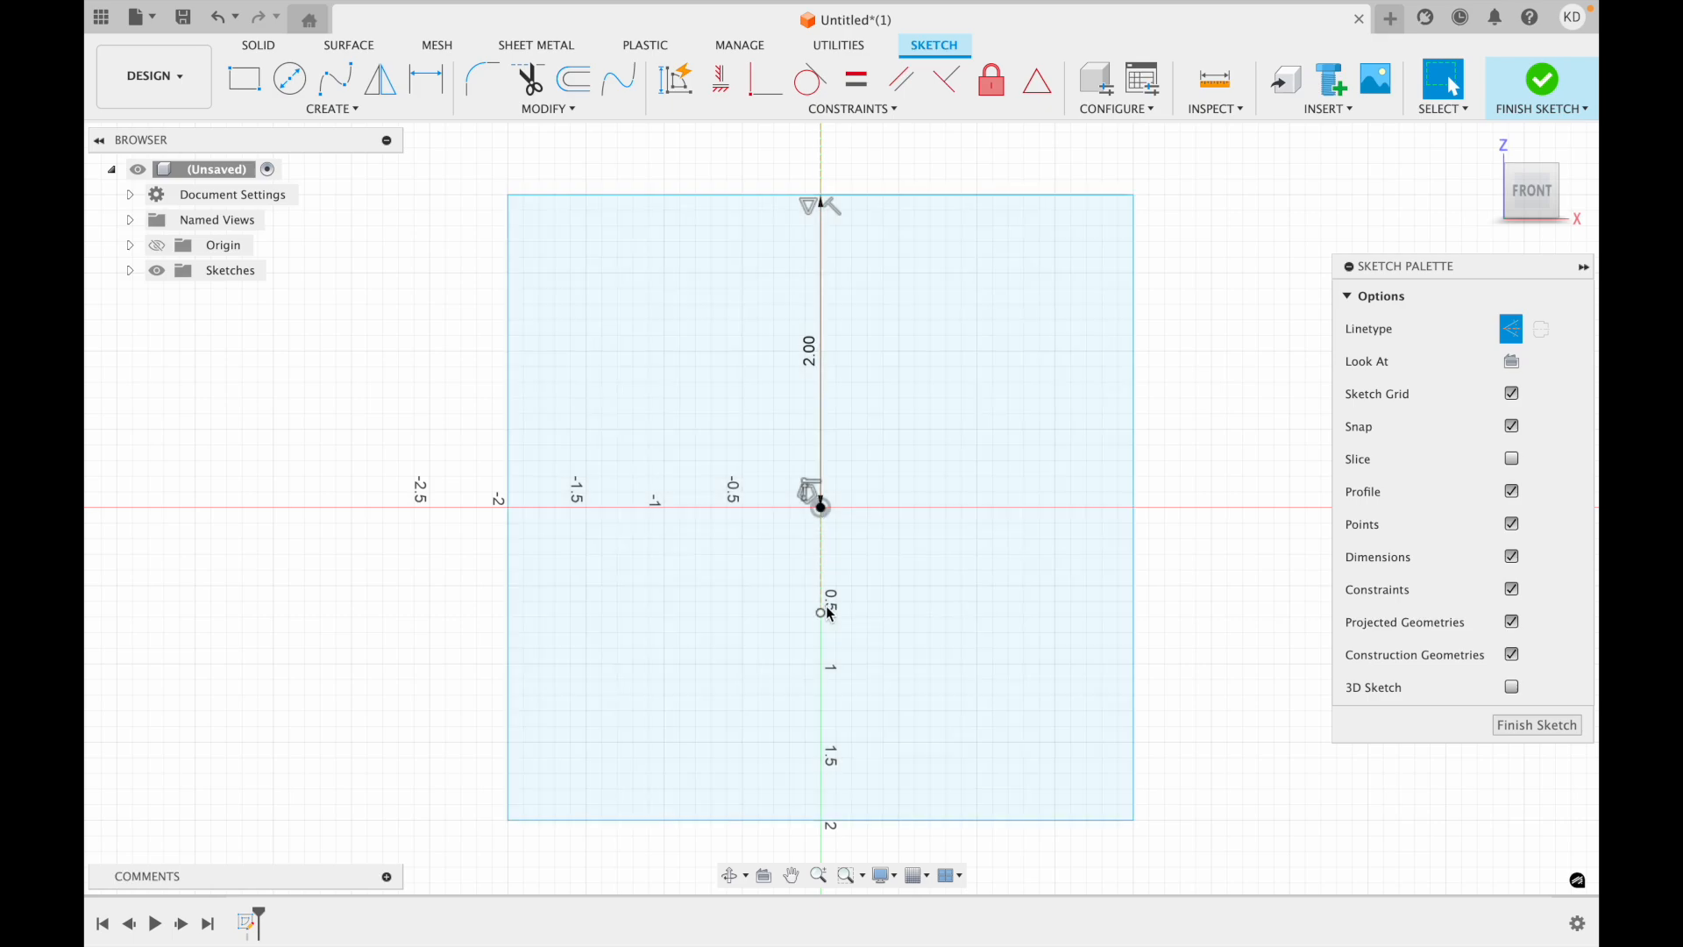
pyautogui.moveTo(826, 617)
pyautogui.mouseDown()
pyautogui.moveTo(804, 713)
pyautogui.moveTo(822, 839)
pyautogui.mouseUp()
pyautogui.scroll(-3, 1003, 781)
pyautogui.scroll(-5, 1003, 781)
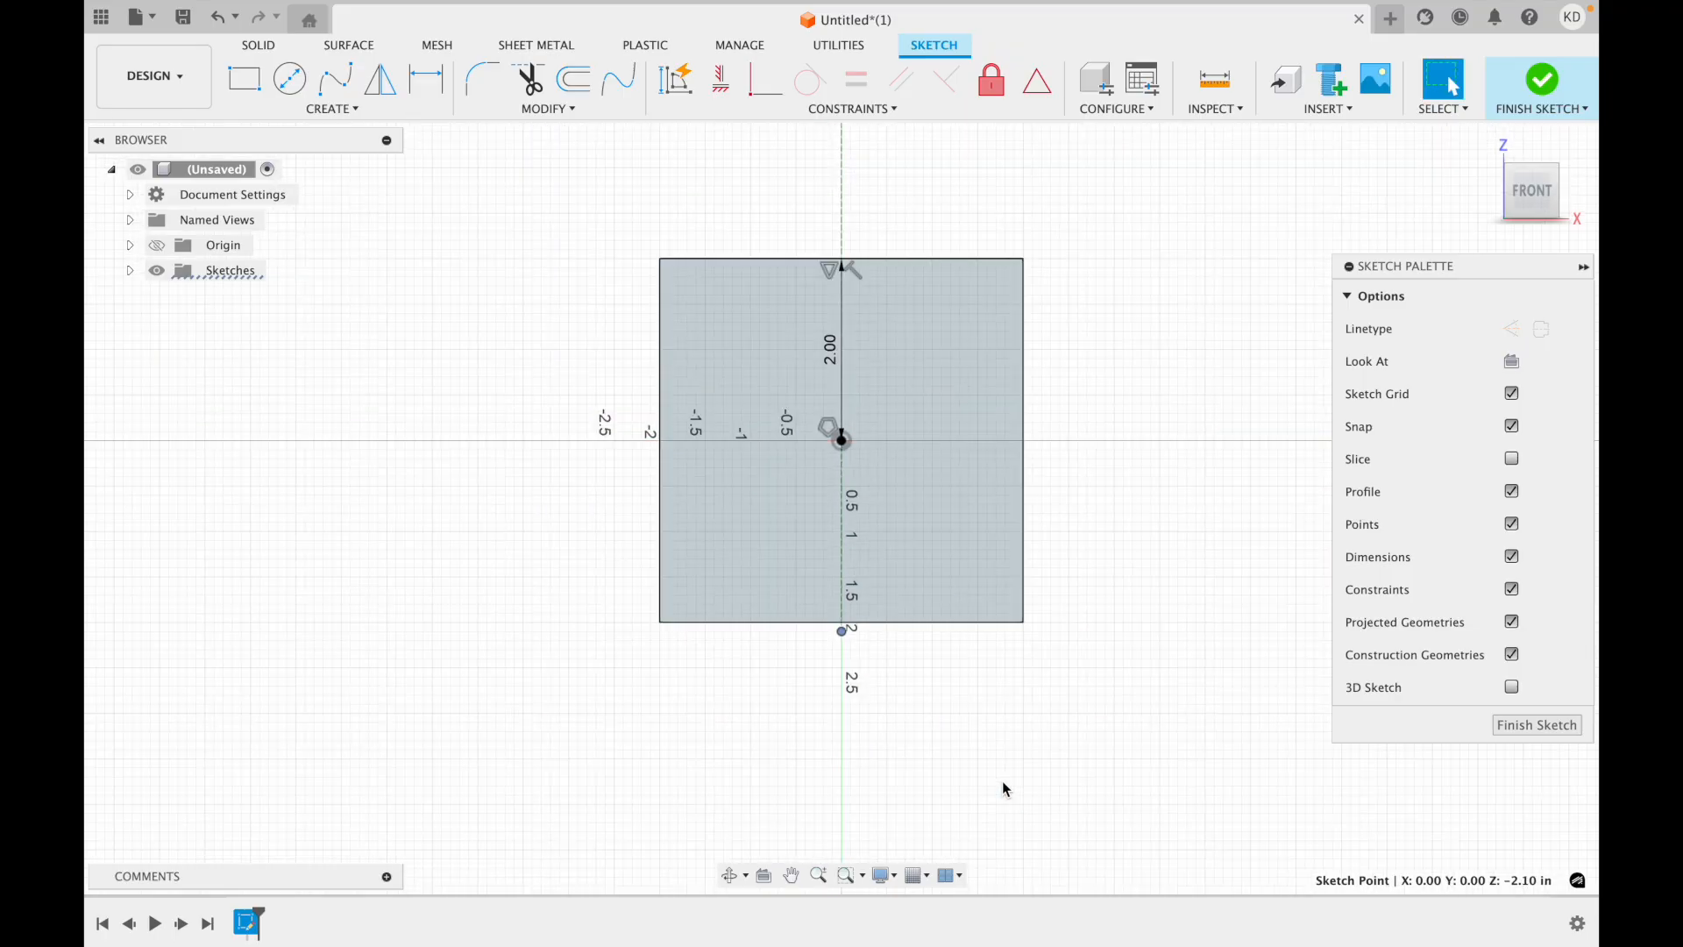
pyautogui.scroll(4, 1002, 780)
pyautogui.scroll(5, 848, 319)
pyautogui.moveTo(846, 395); pyautogui.dragTo(850, 656)
pyautogui.scroll(-5, 850, 707)
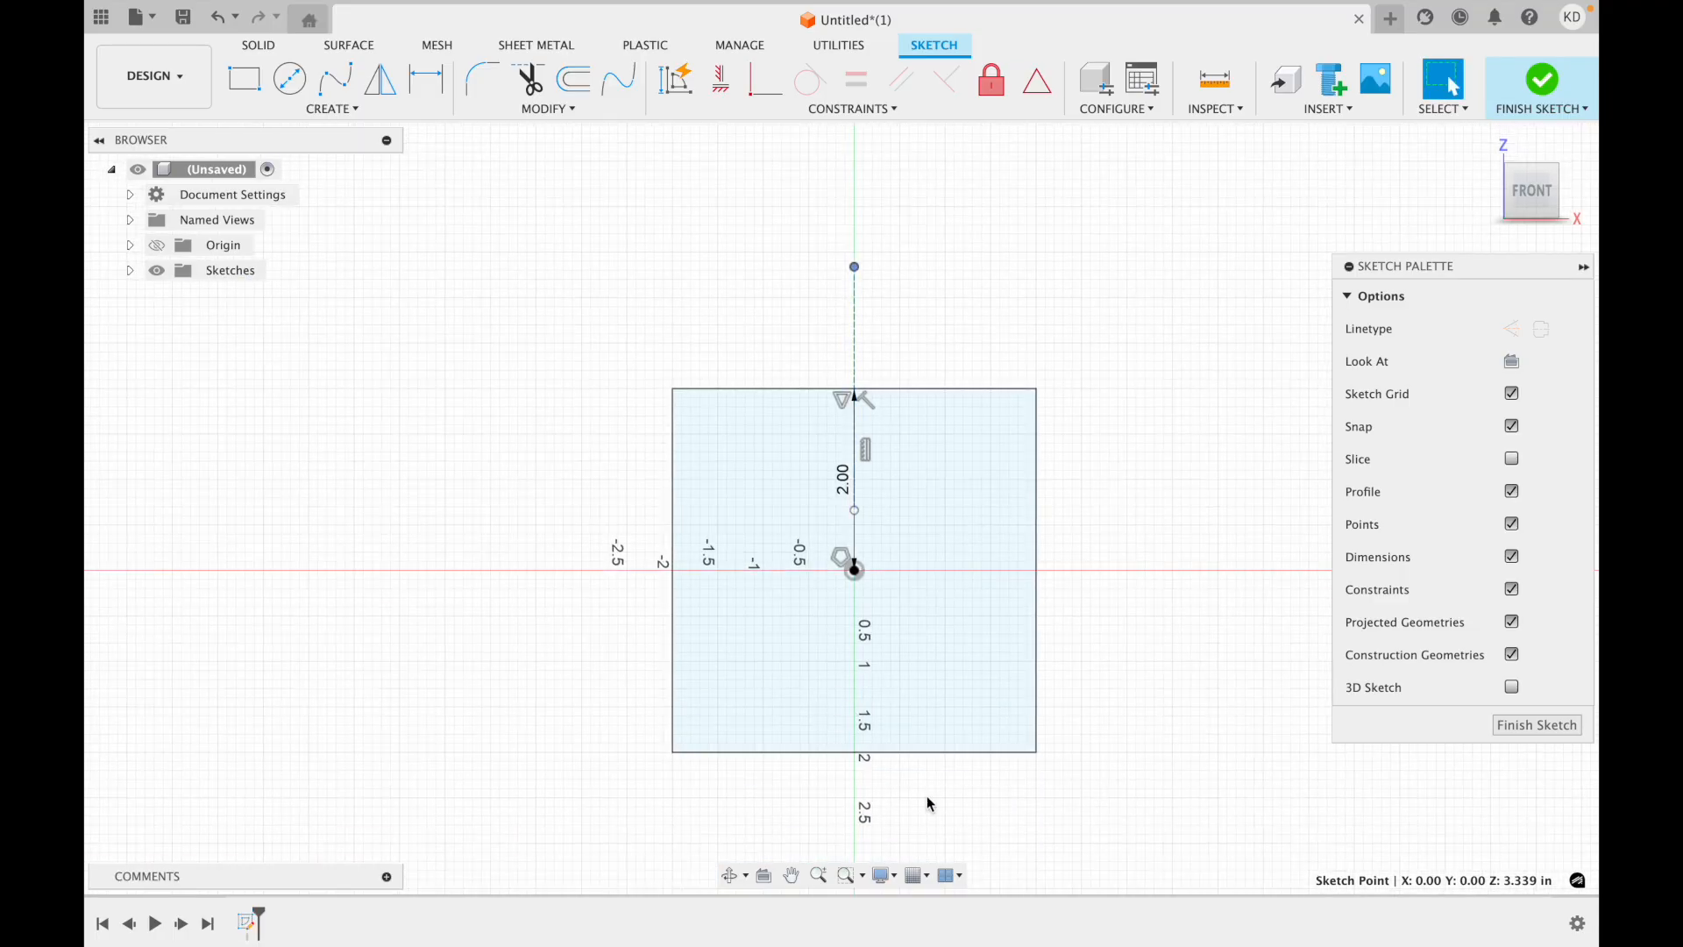
# Move the construction line's lower endpoint onto the midpoint of the square's bottom edge.
pyautogui.moveTo(858, 512); pyautogui.dragTo(860, 758)
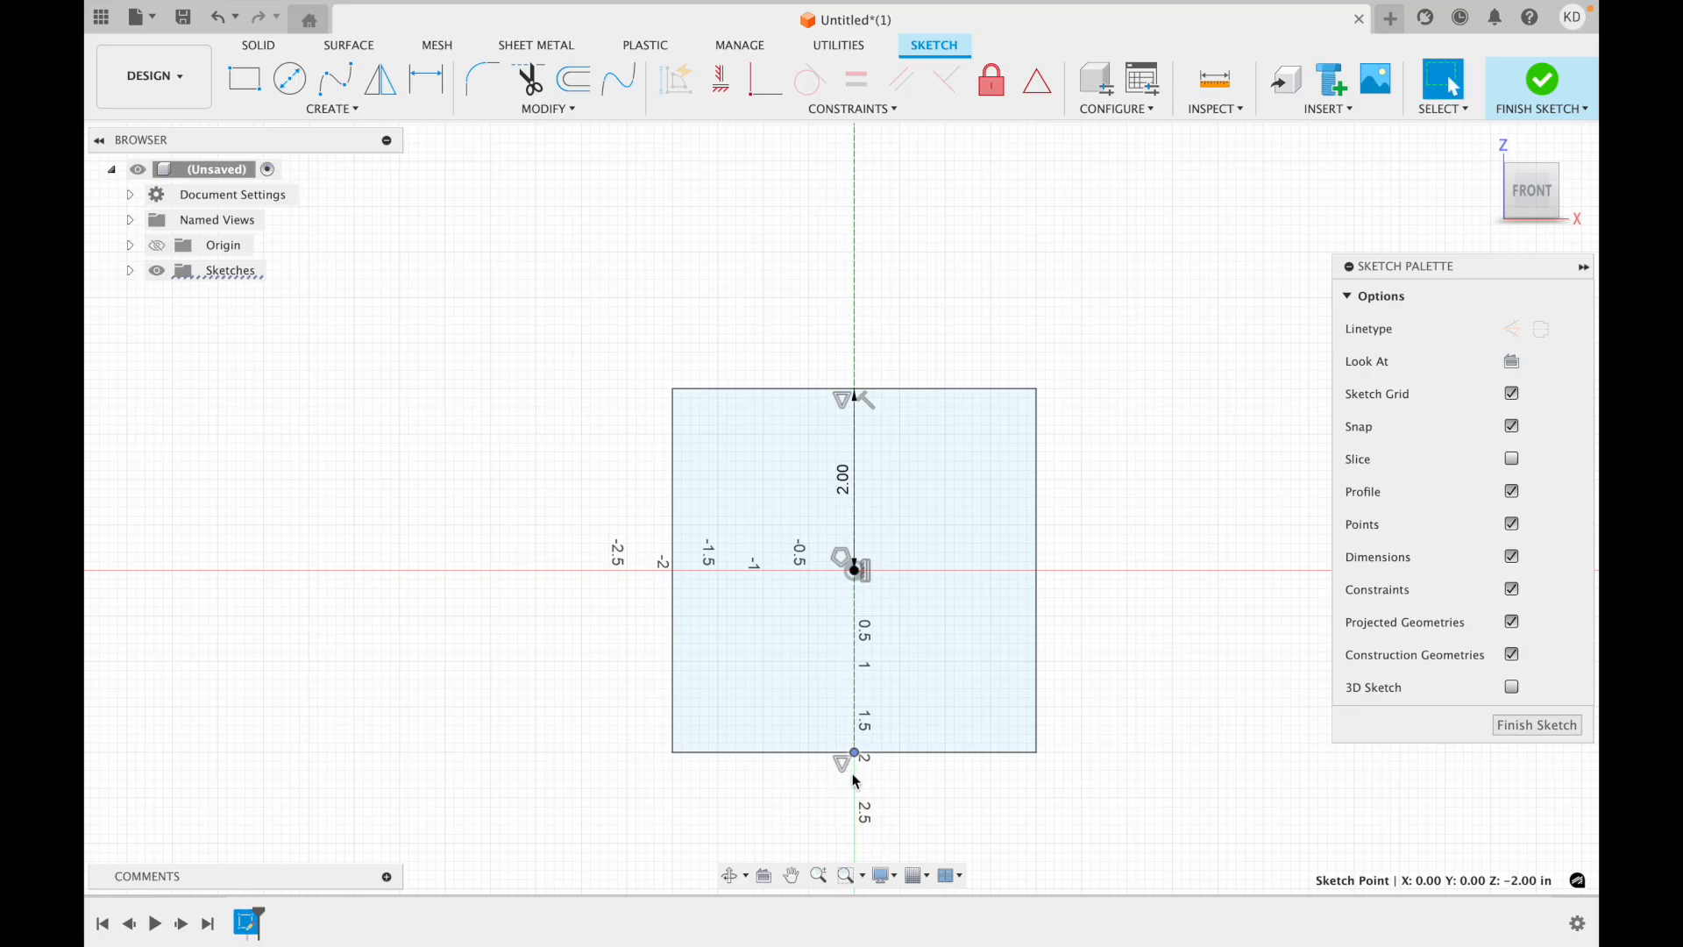
pyautogui.scroll(3, 882, 506)
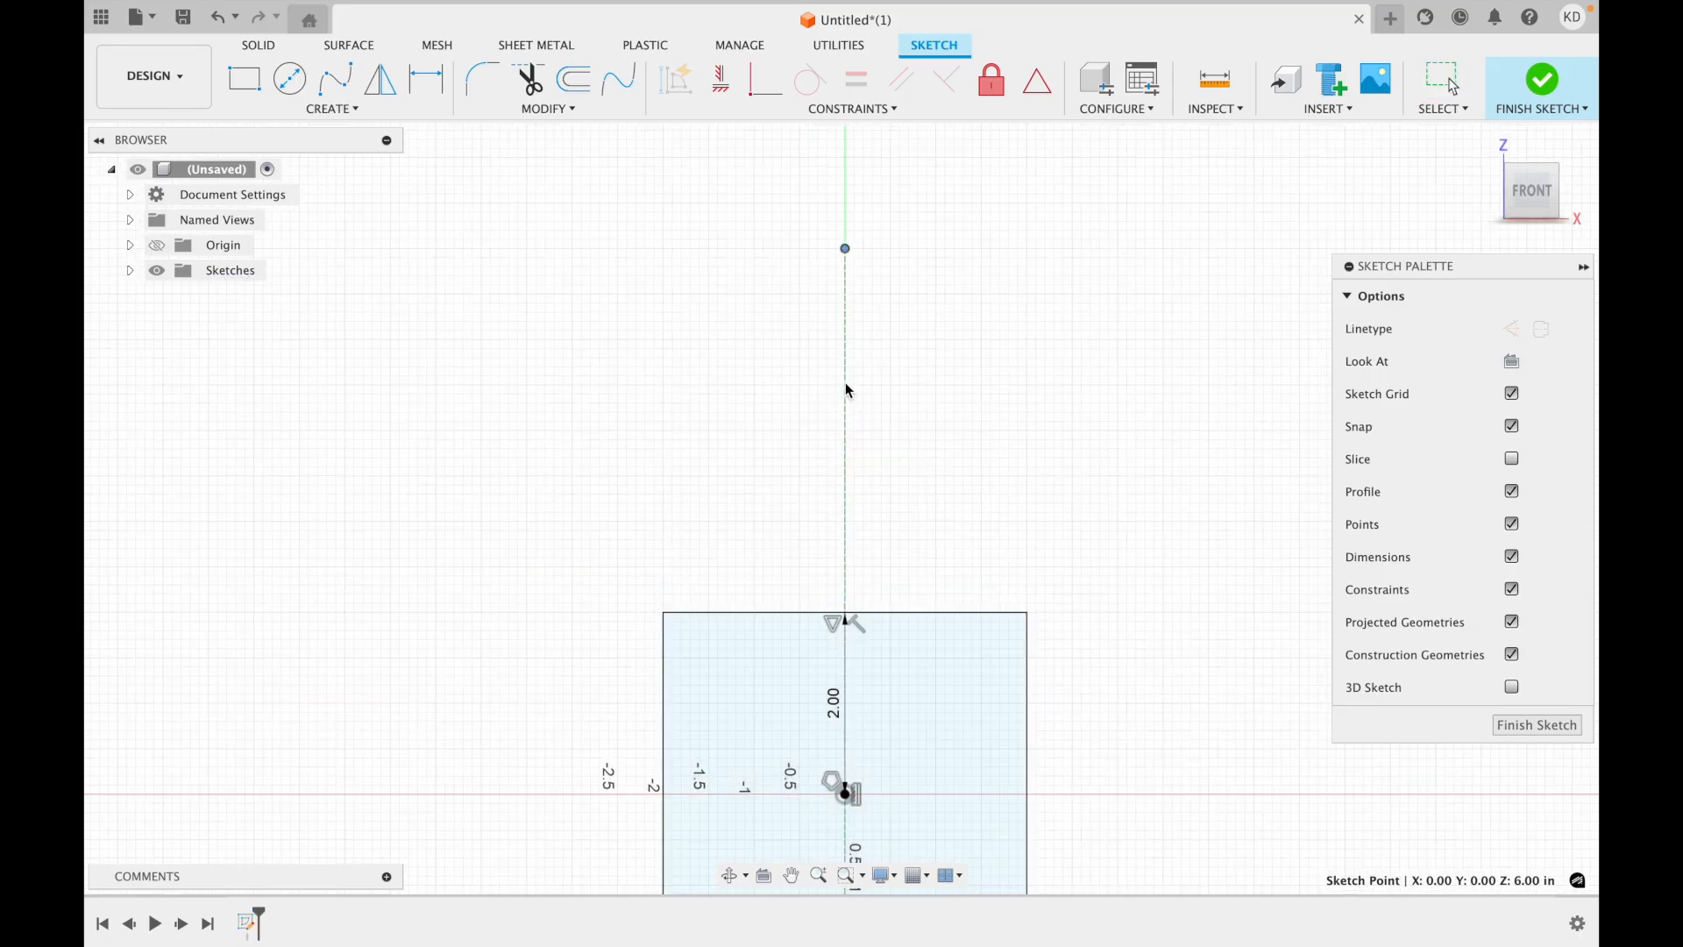
pyautogui.click(846, 250)
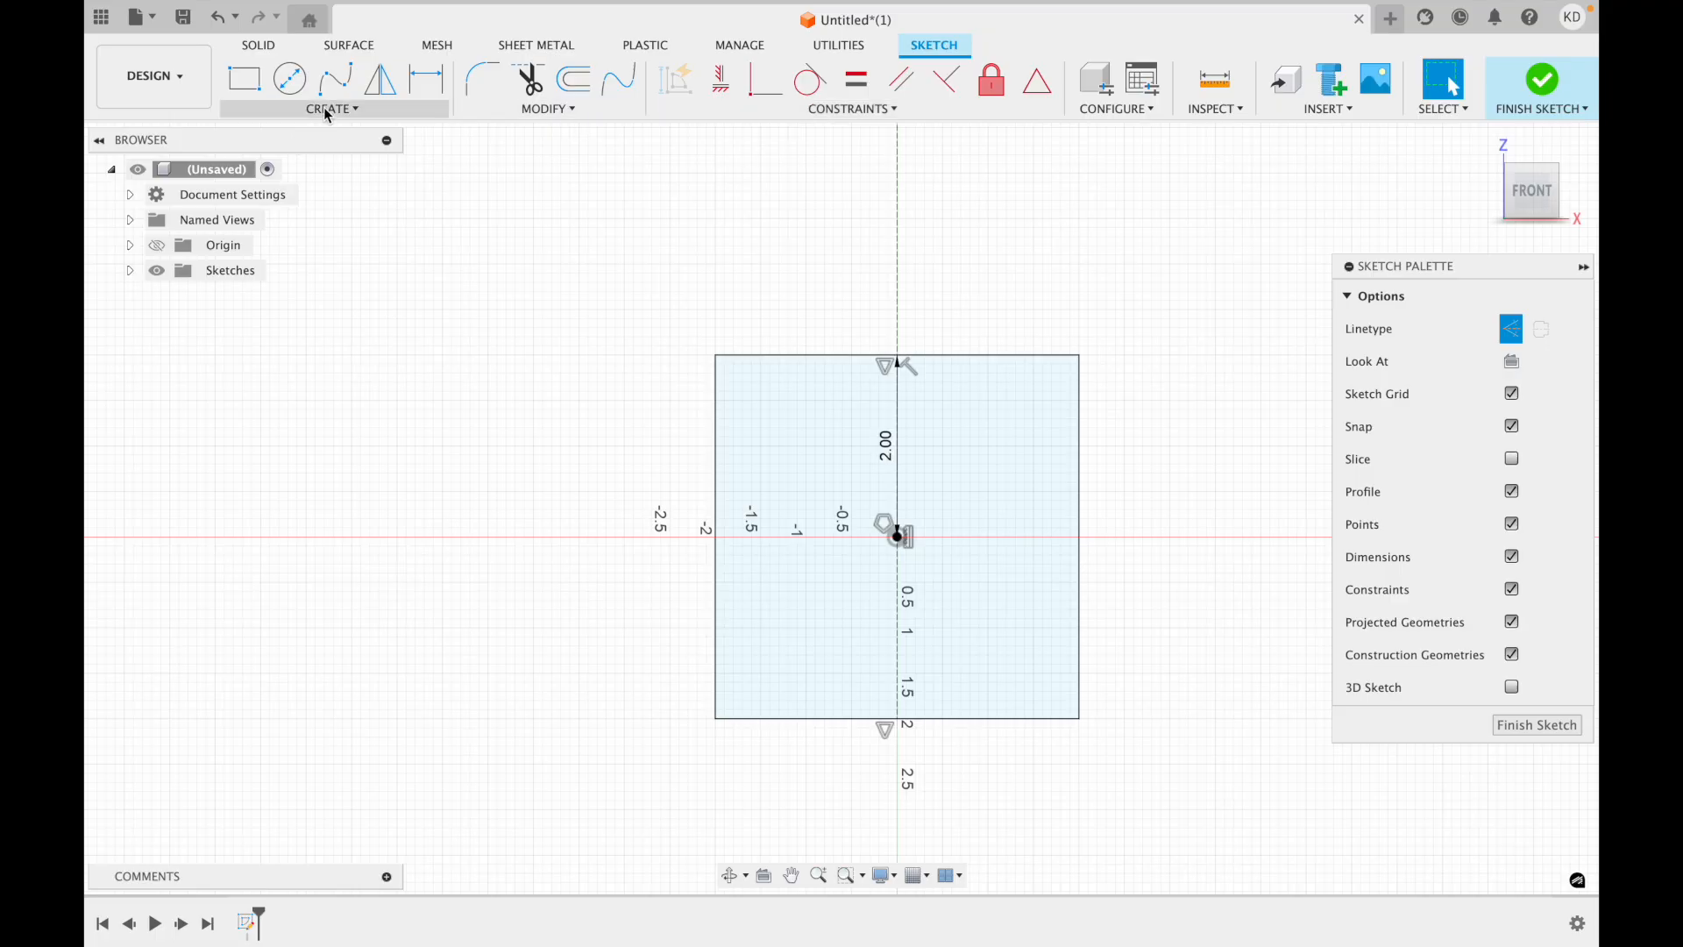
# Sketch an open chain of three non-construction lines outside the square's left edge, starting with a horizontal line about 0.6 in long from that edge.
pyautogui.click(1511, 328)
pyautogui.click(245, 78)
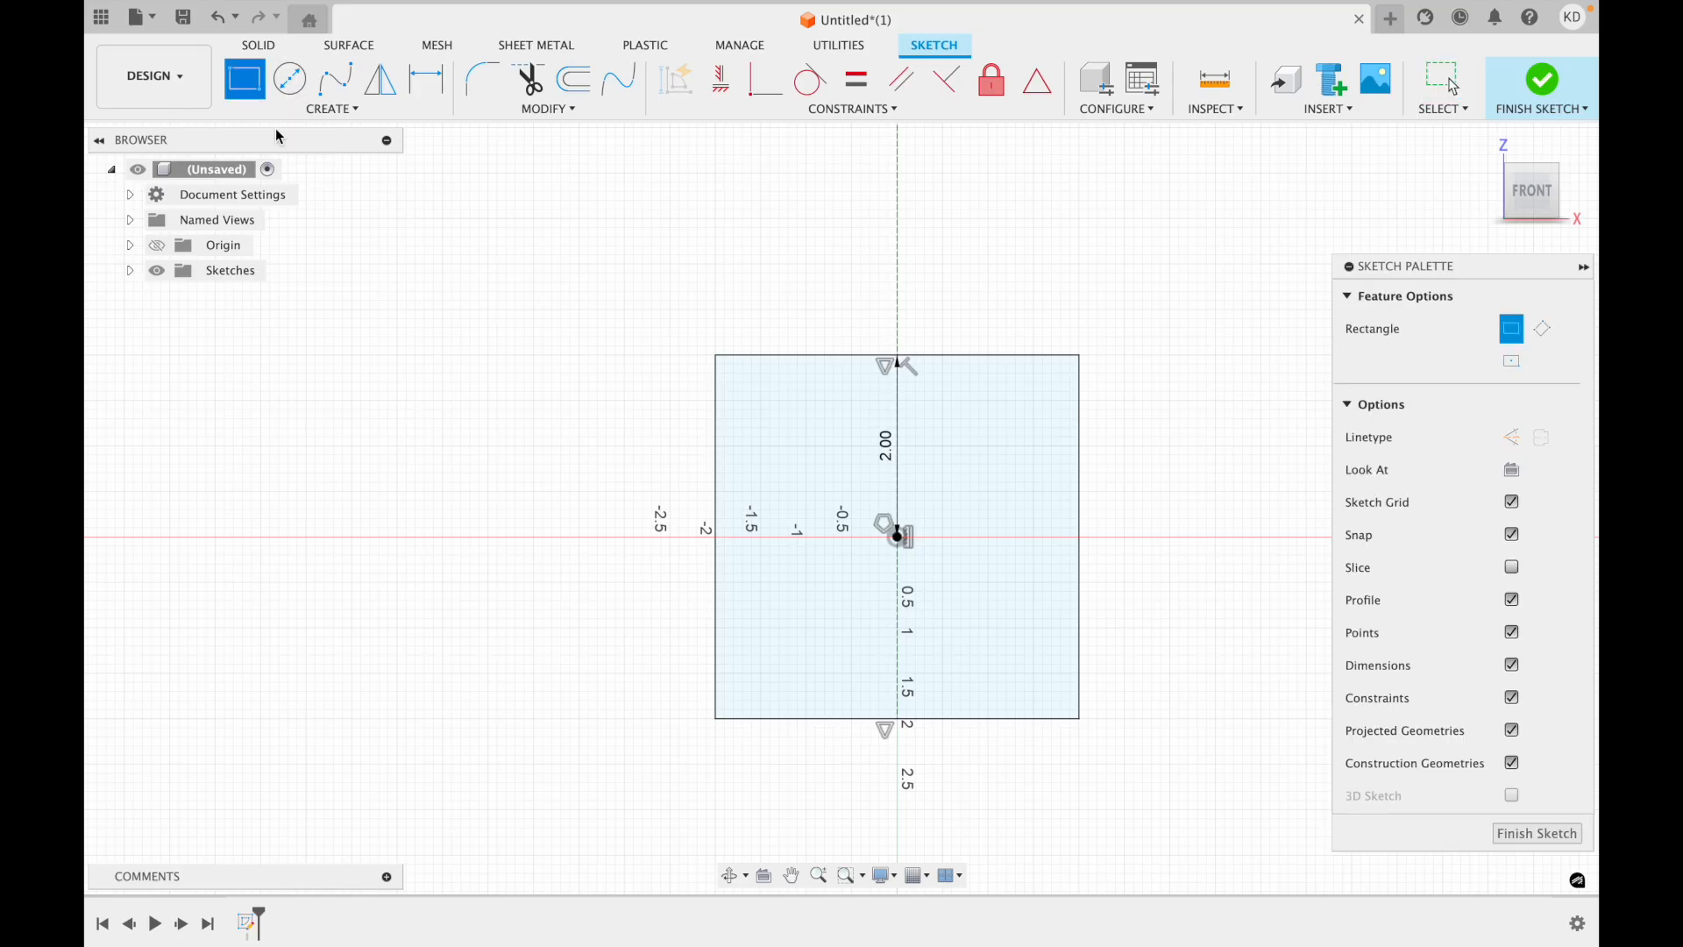
pyautogui.click(334, 109)
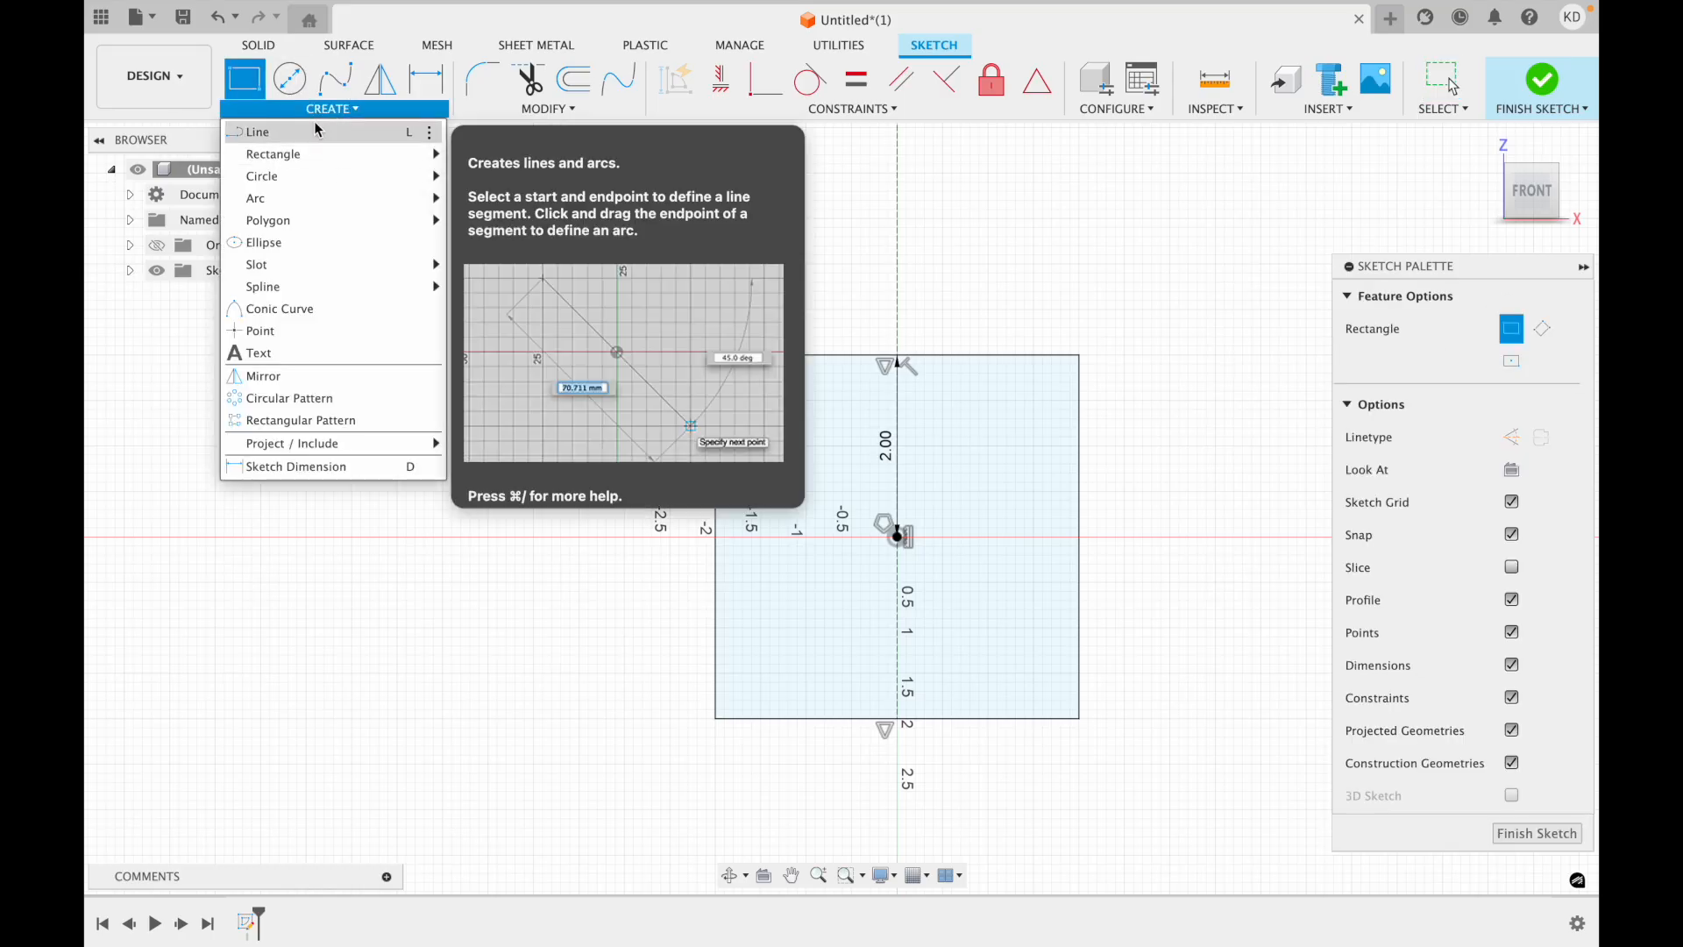
pyautogui.click(318, 132)
pyautogui.click(716, 444)
pyautogui.click(661, 446)
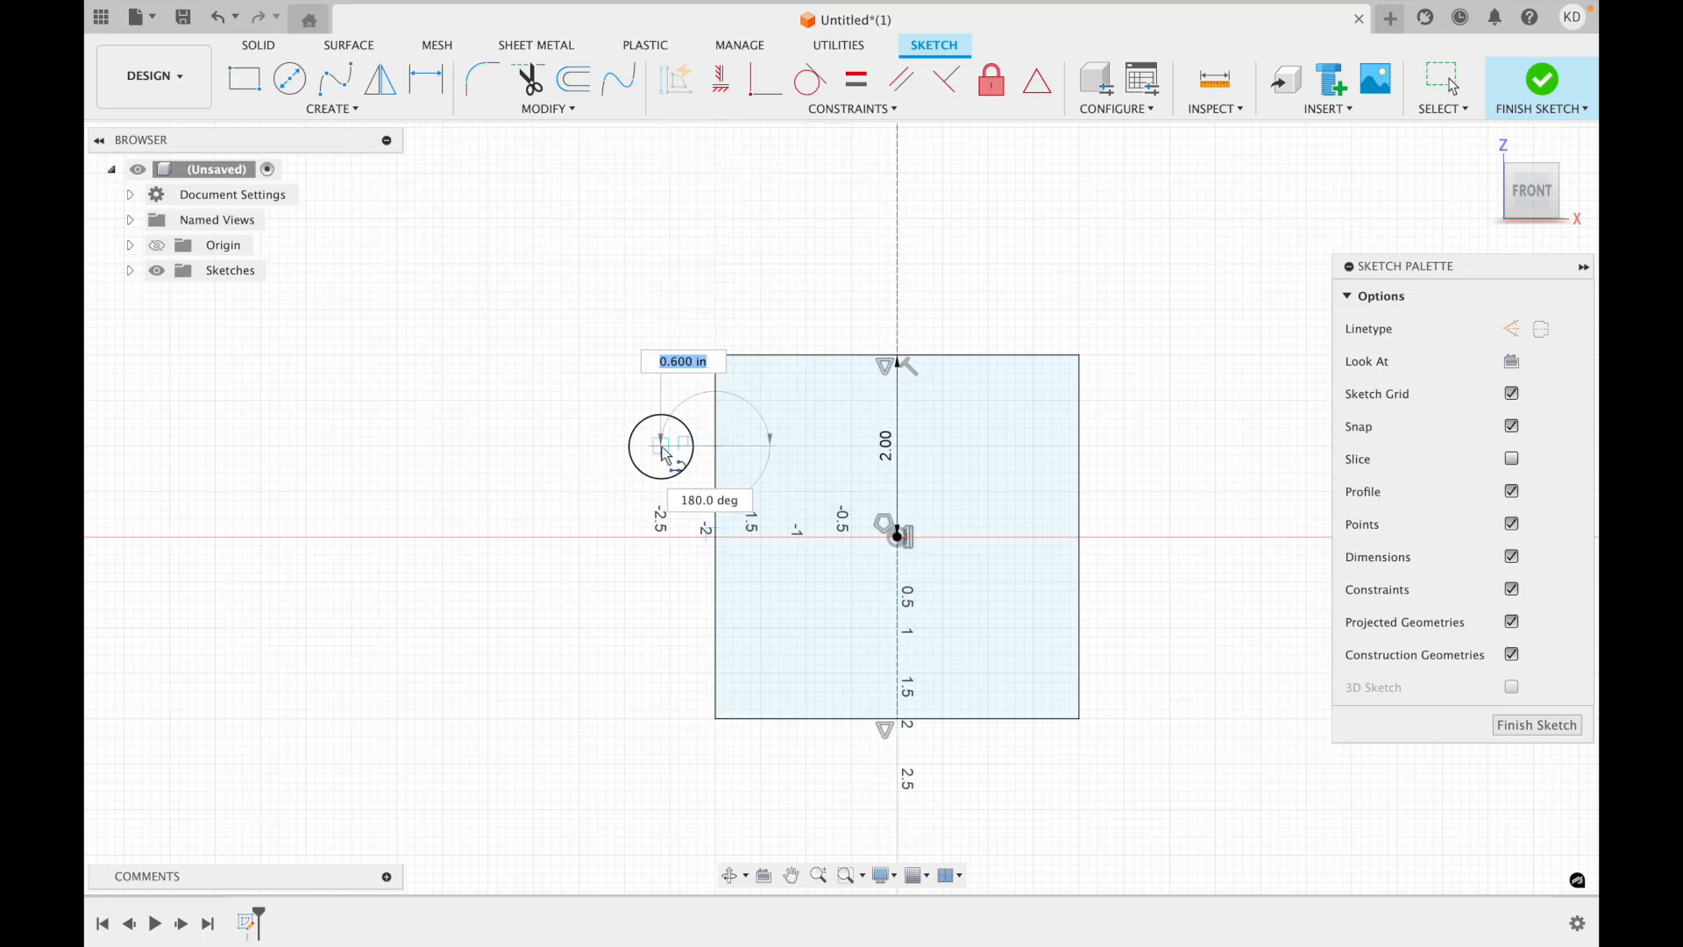
pyautogui.click(678, 536)
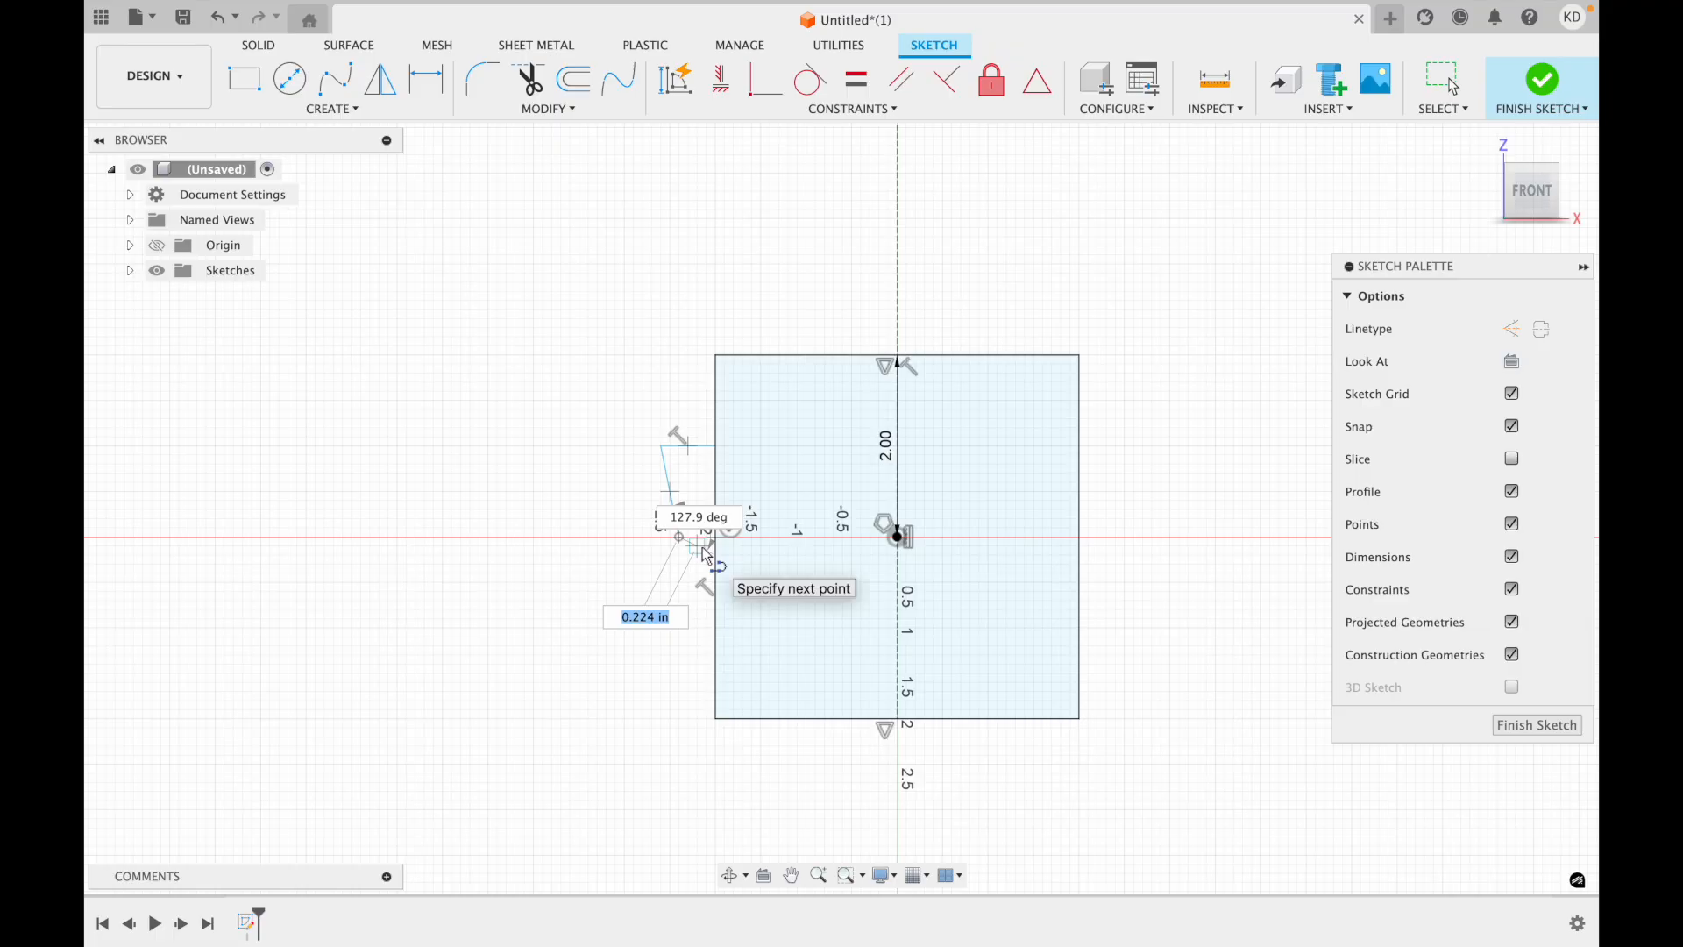
pyautogui.click(702, 547)
pyautogui.press('Escape')
# Apply an Equal constraint between the chain's top horizontal line and its short lower segment.
pyautogui.scroll(2, 690, 480)
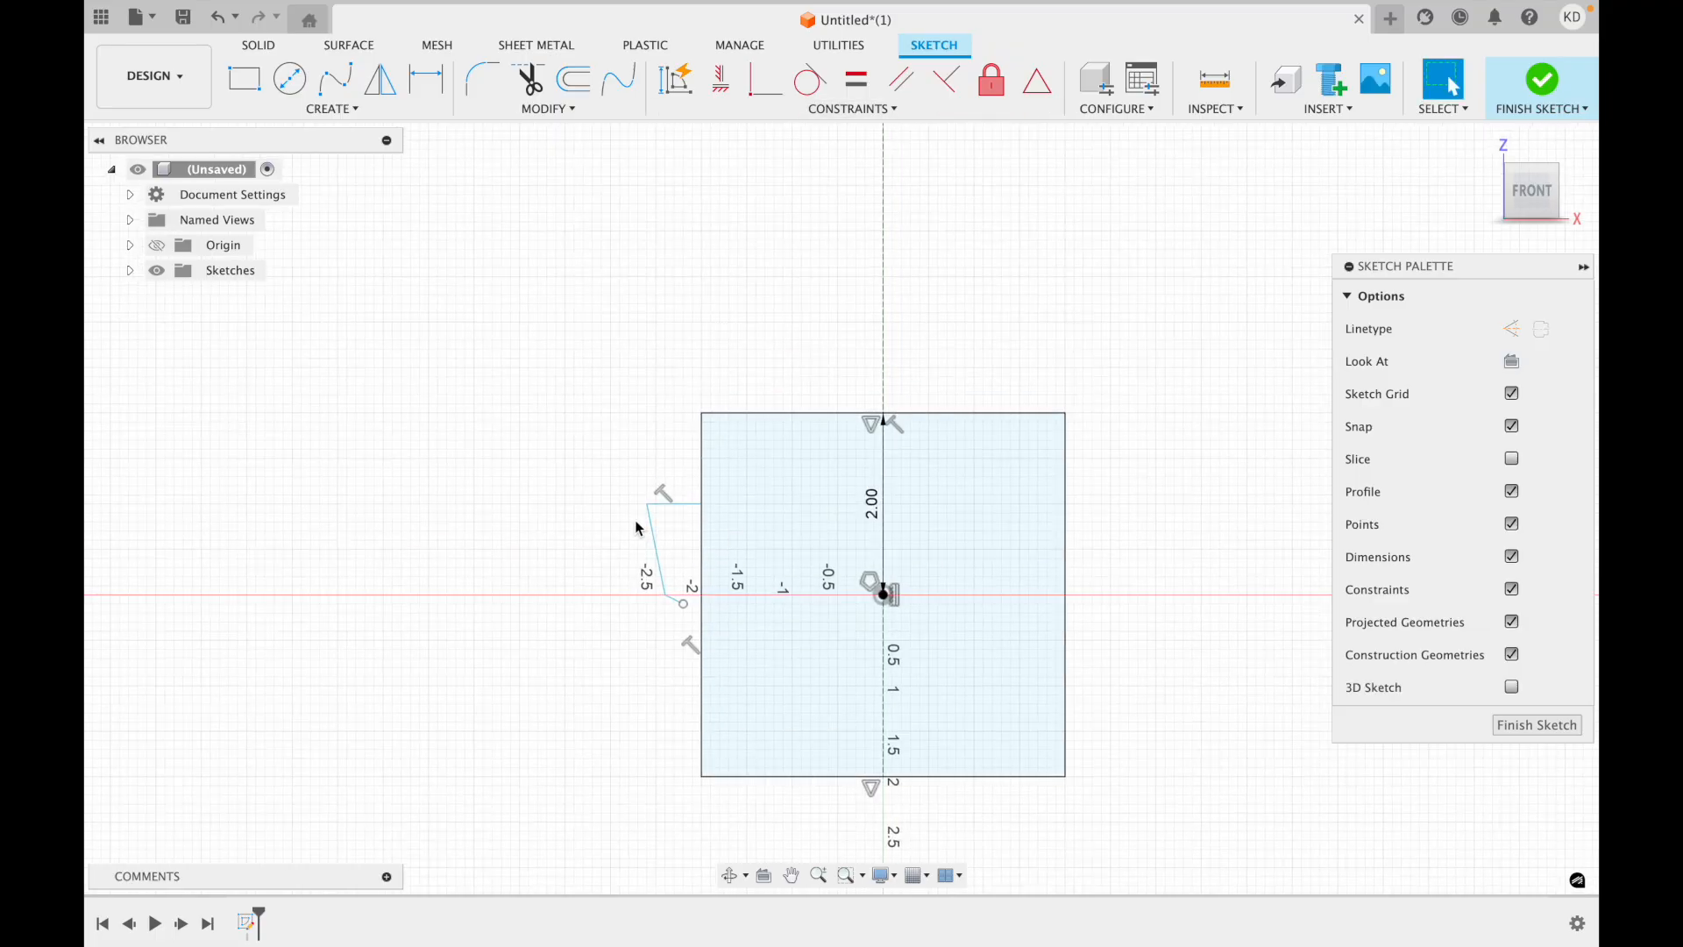
pyautogui.scroll(-2, 635, 522)
pyautogui.scroll(1, 636, 521)
pyautogui.scroll(3, 637, 527)
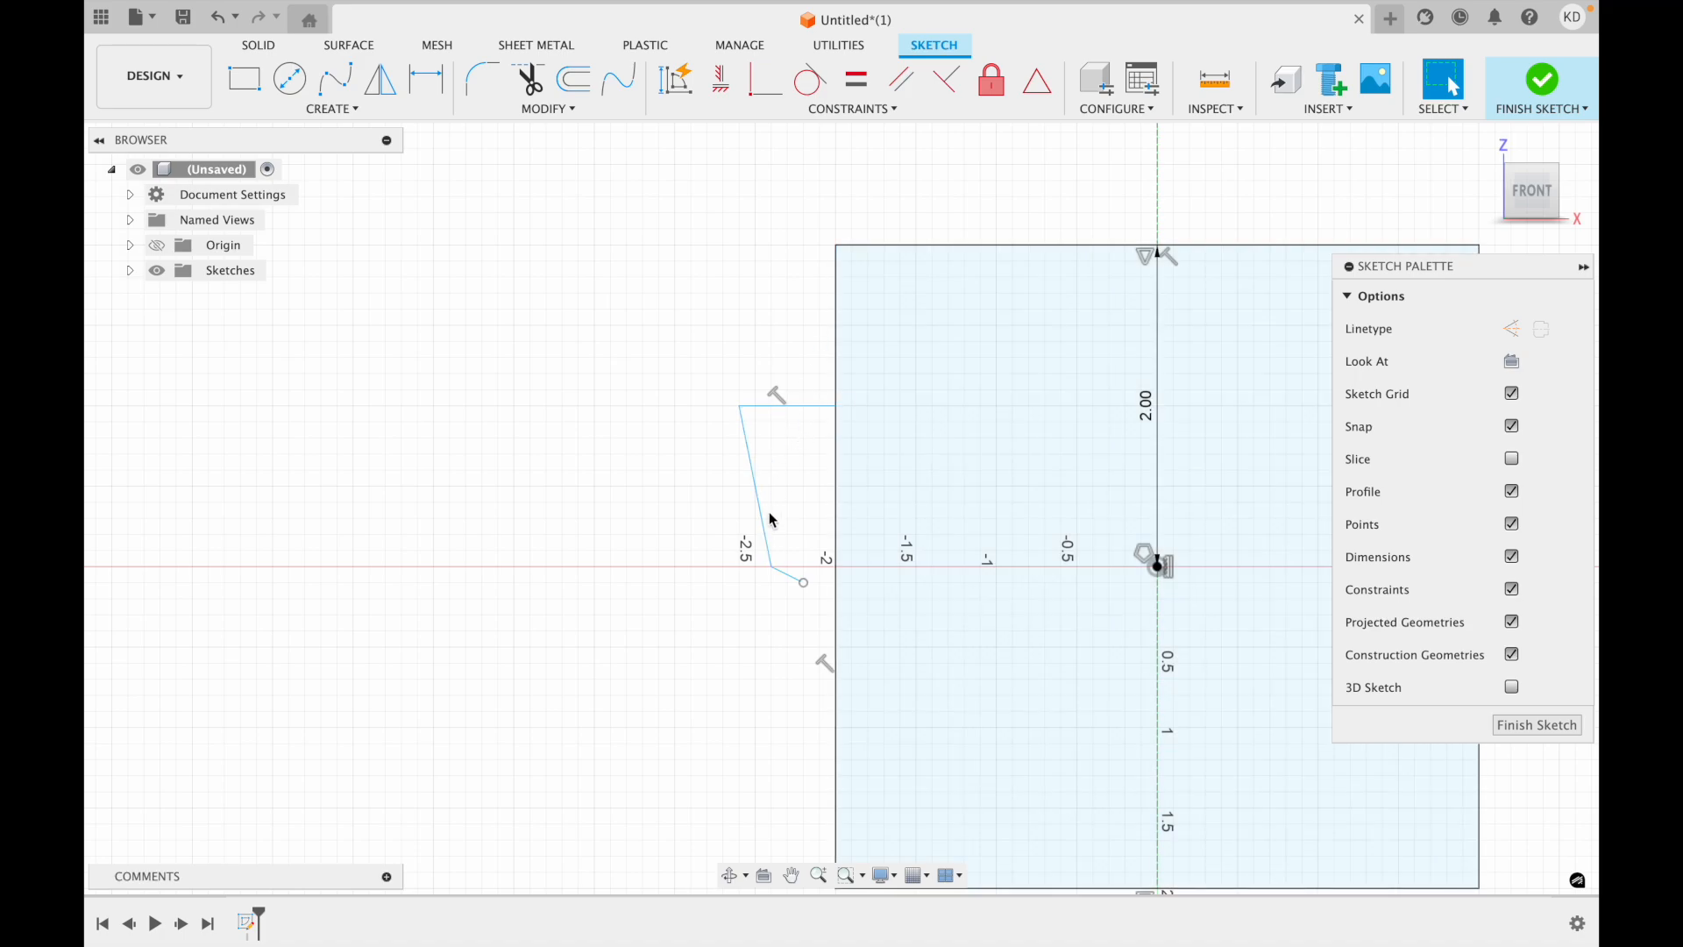
pyautogui.click(796, 585)
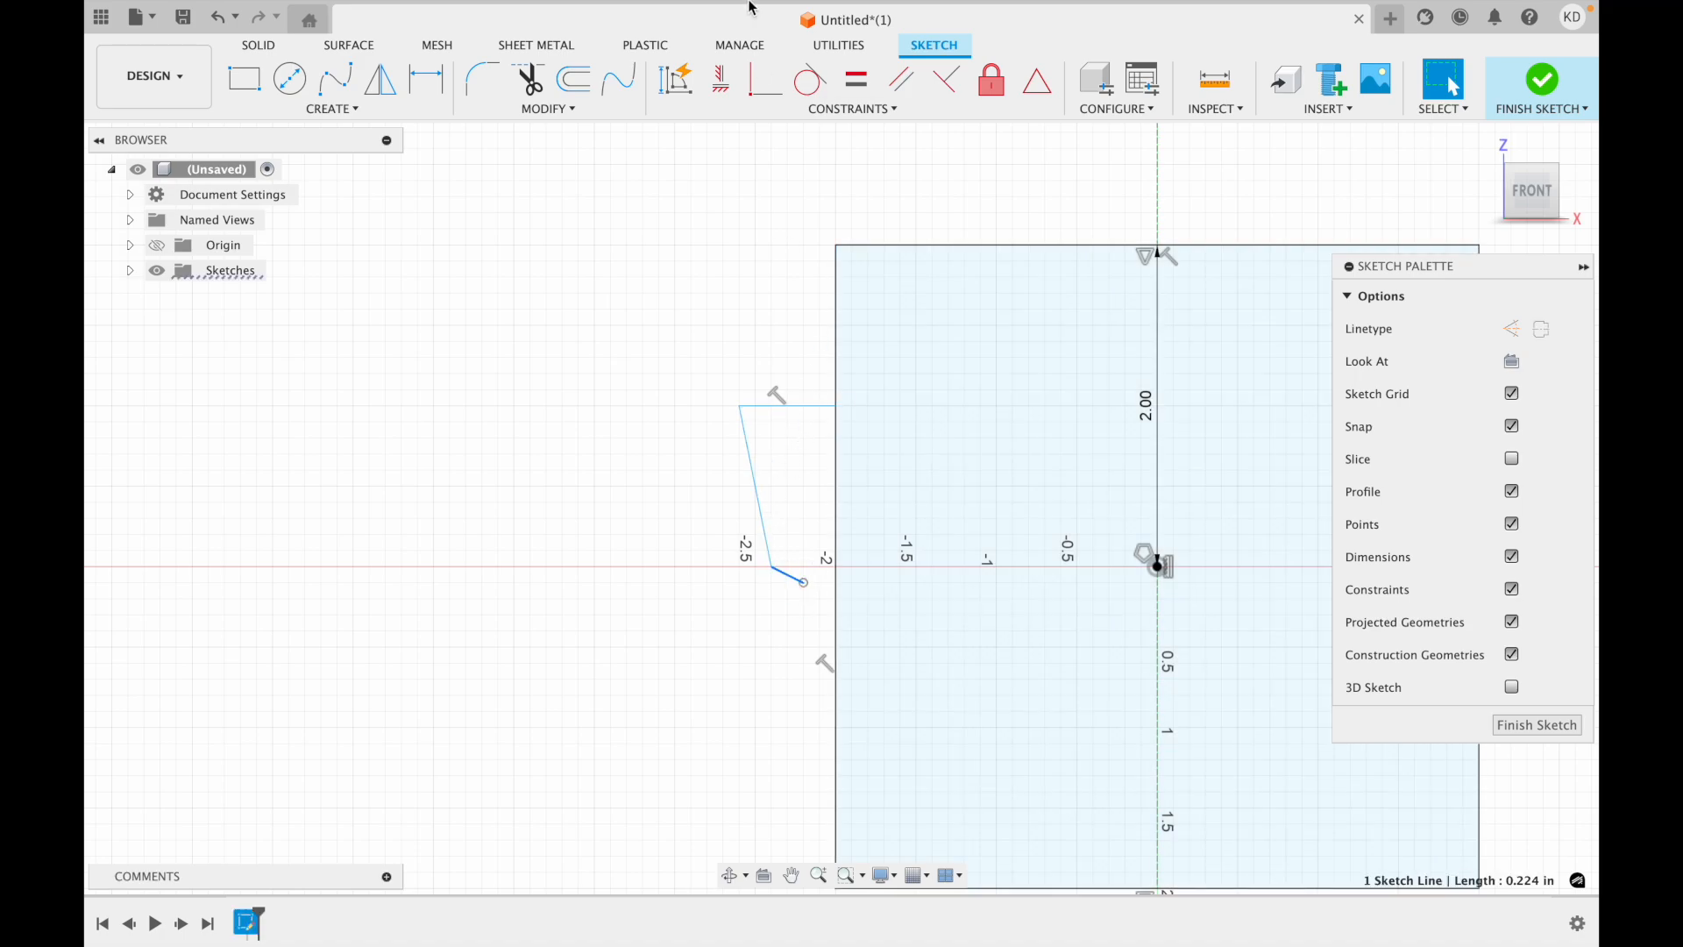
pyautogui.click(669, 422)
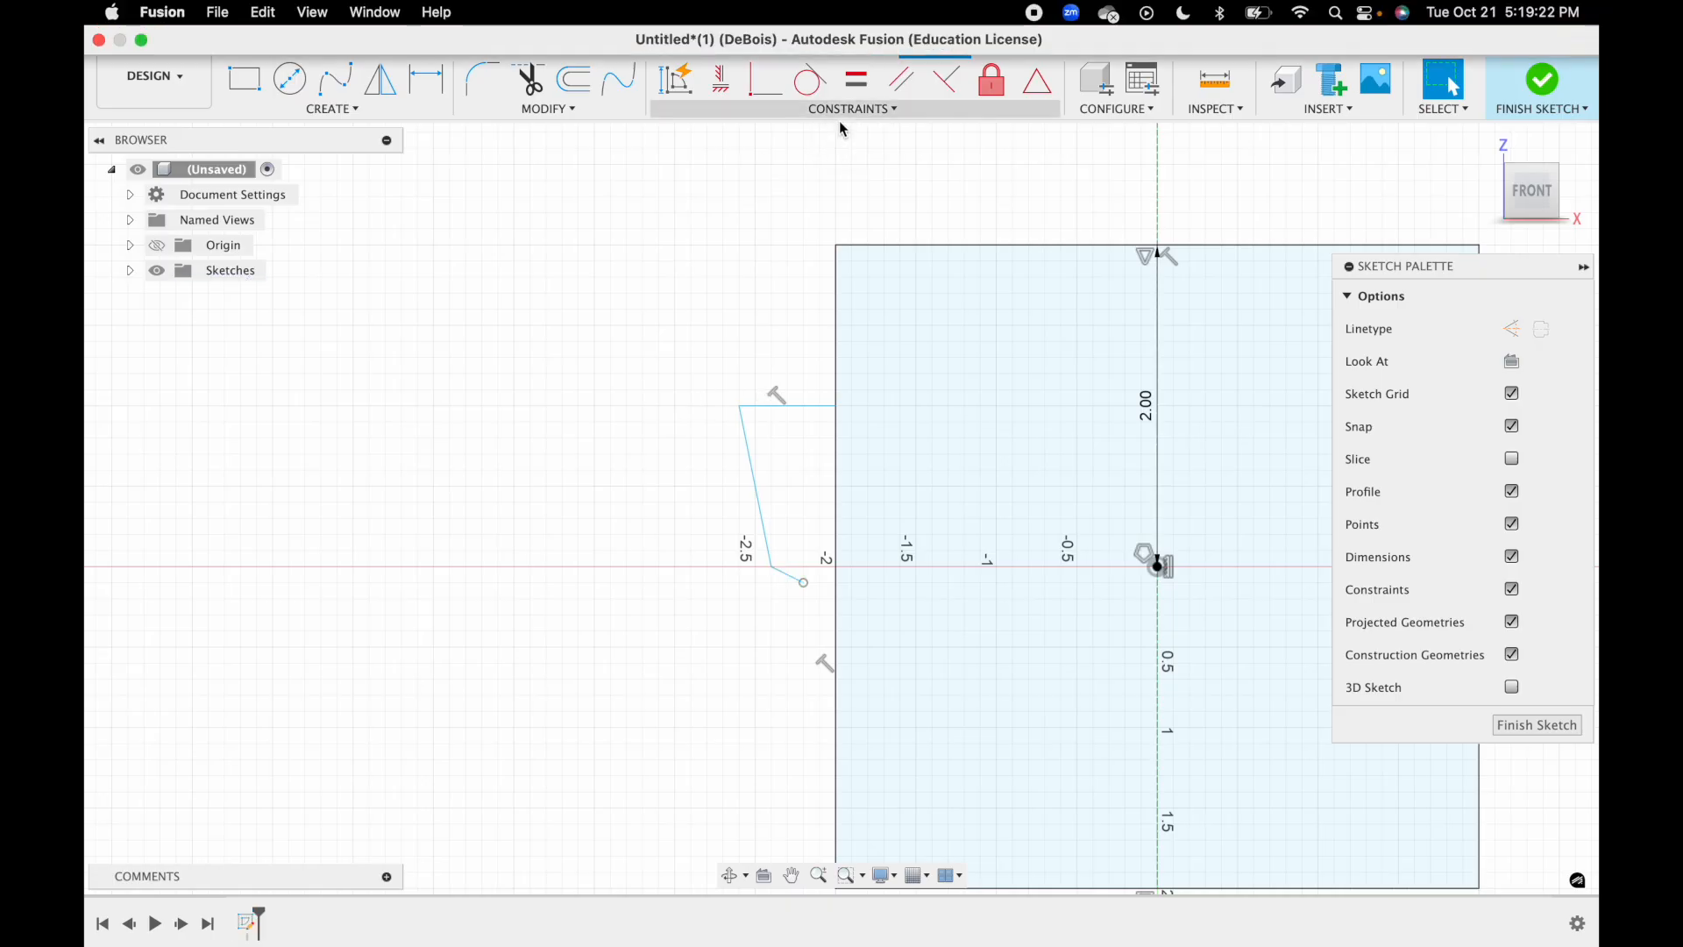
pyautogui.click(857, 85)
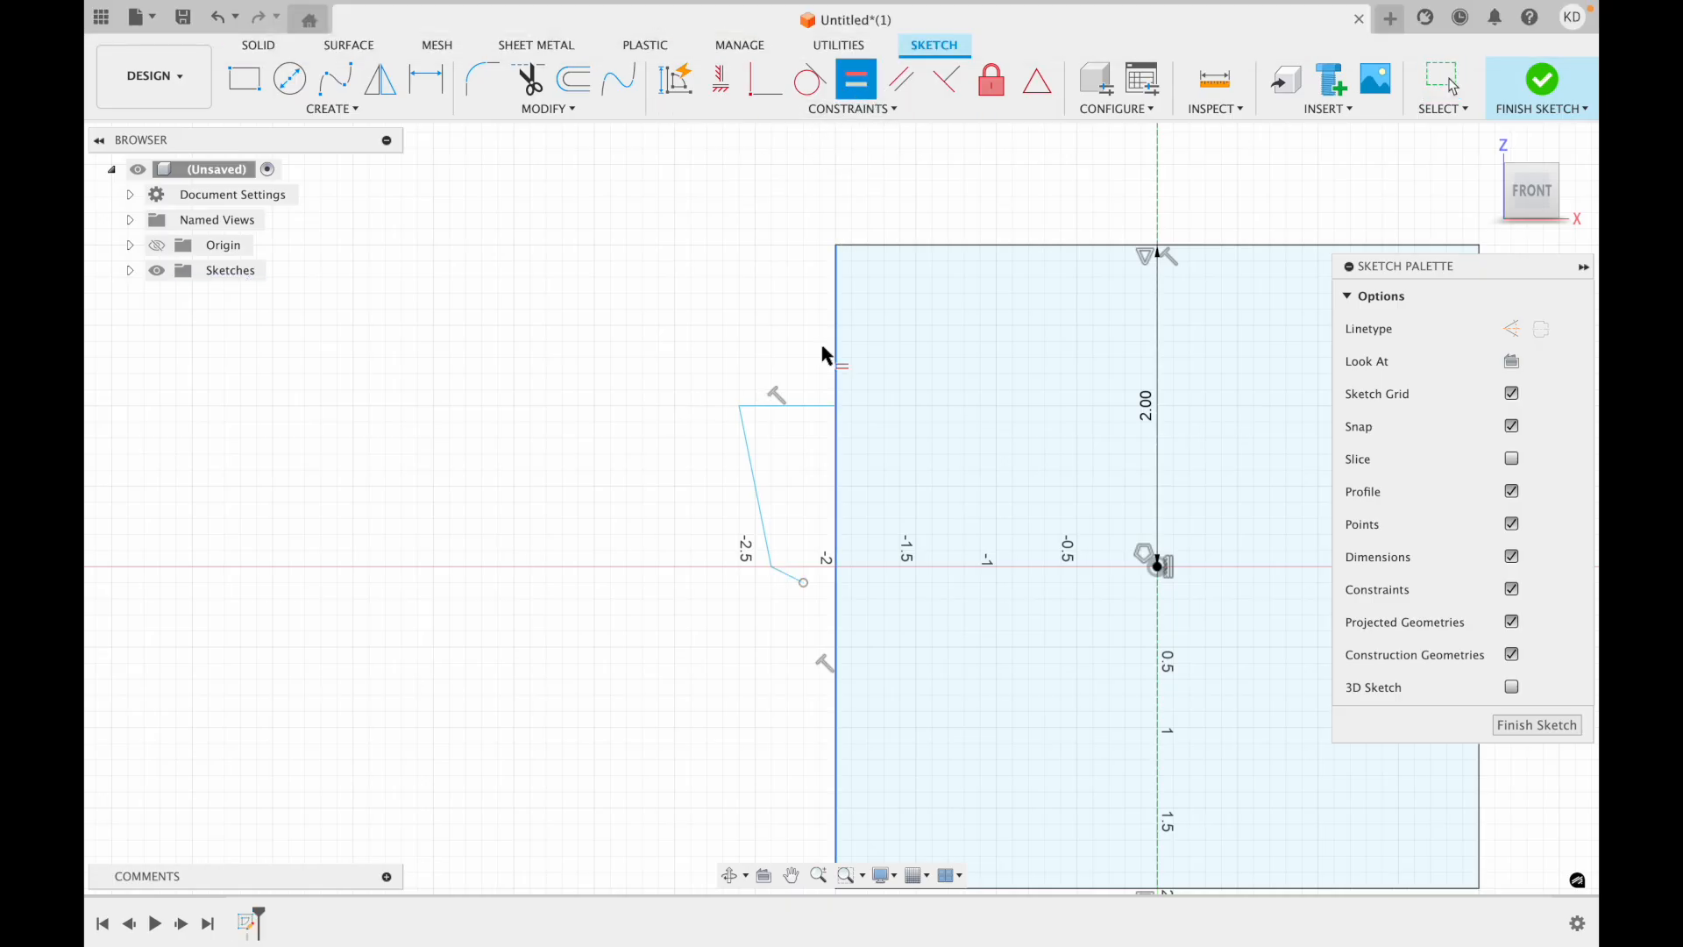
pyautogui.click(800, 407)
pyautogui.click(789, 579)
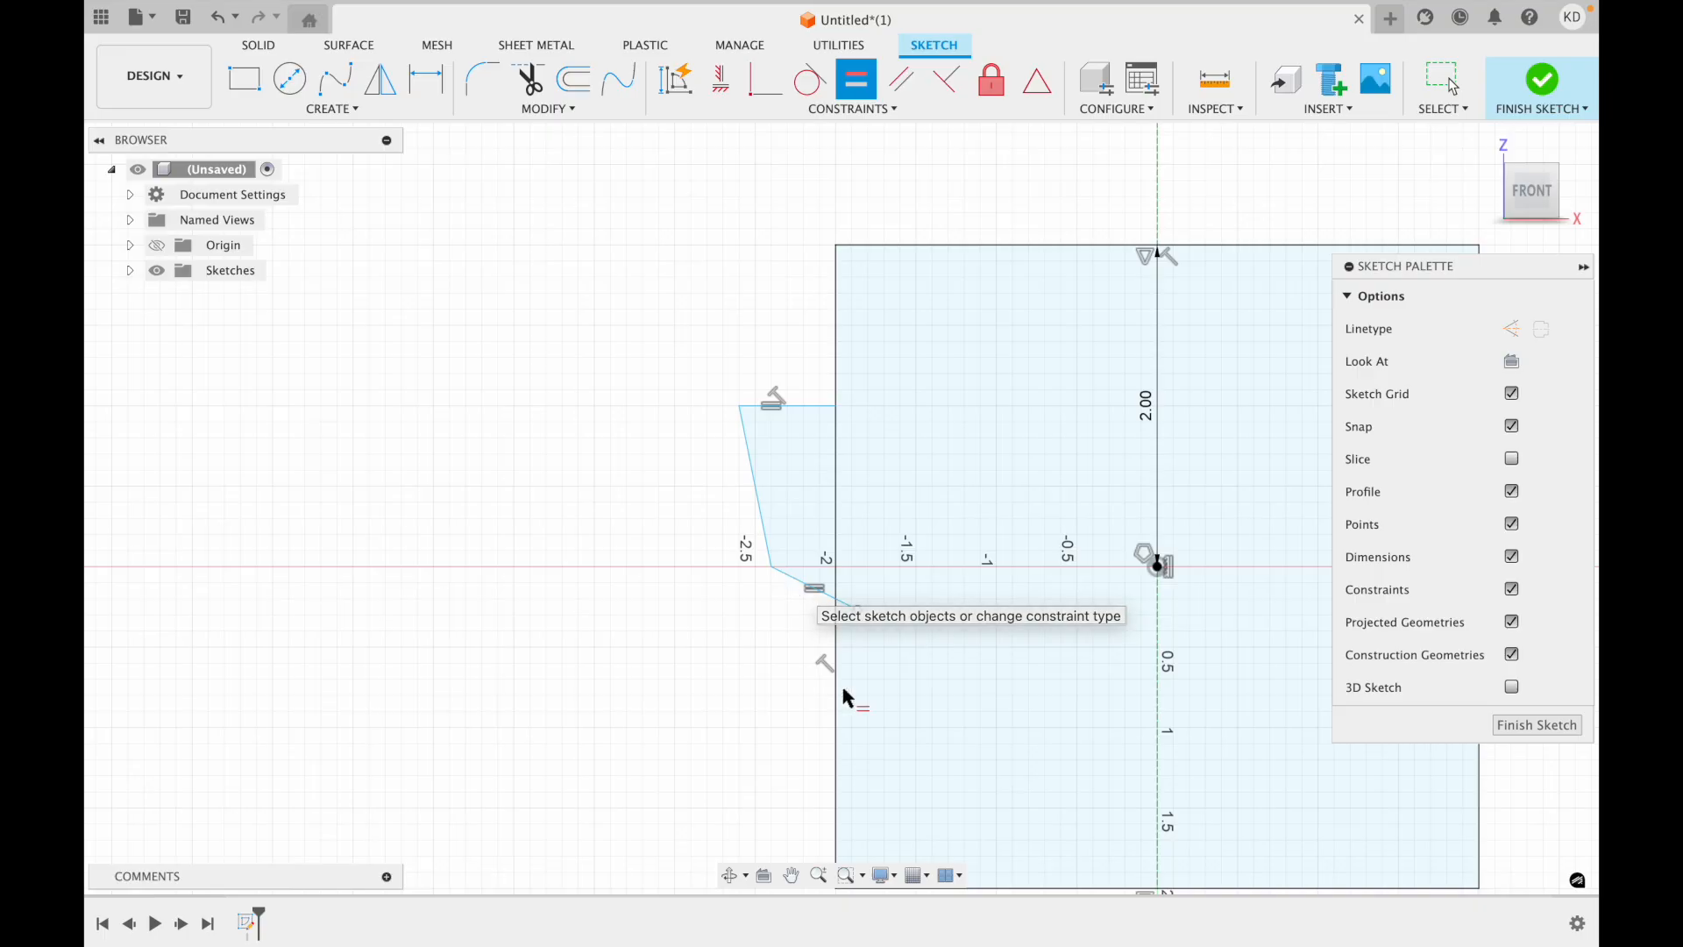
pyautogui.press('Escape')
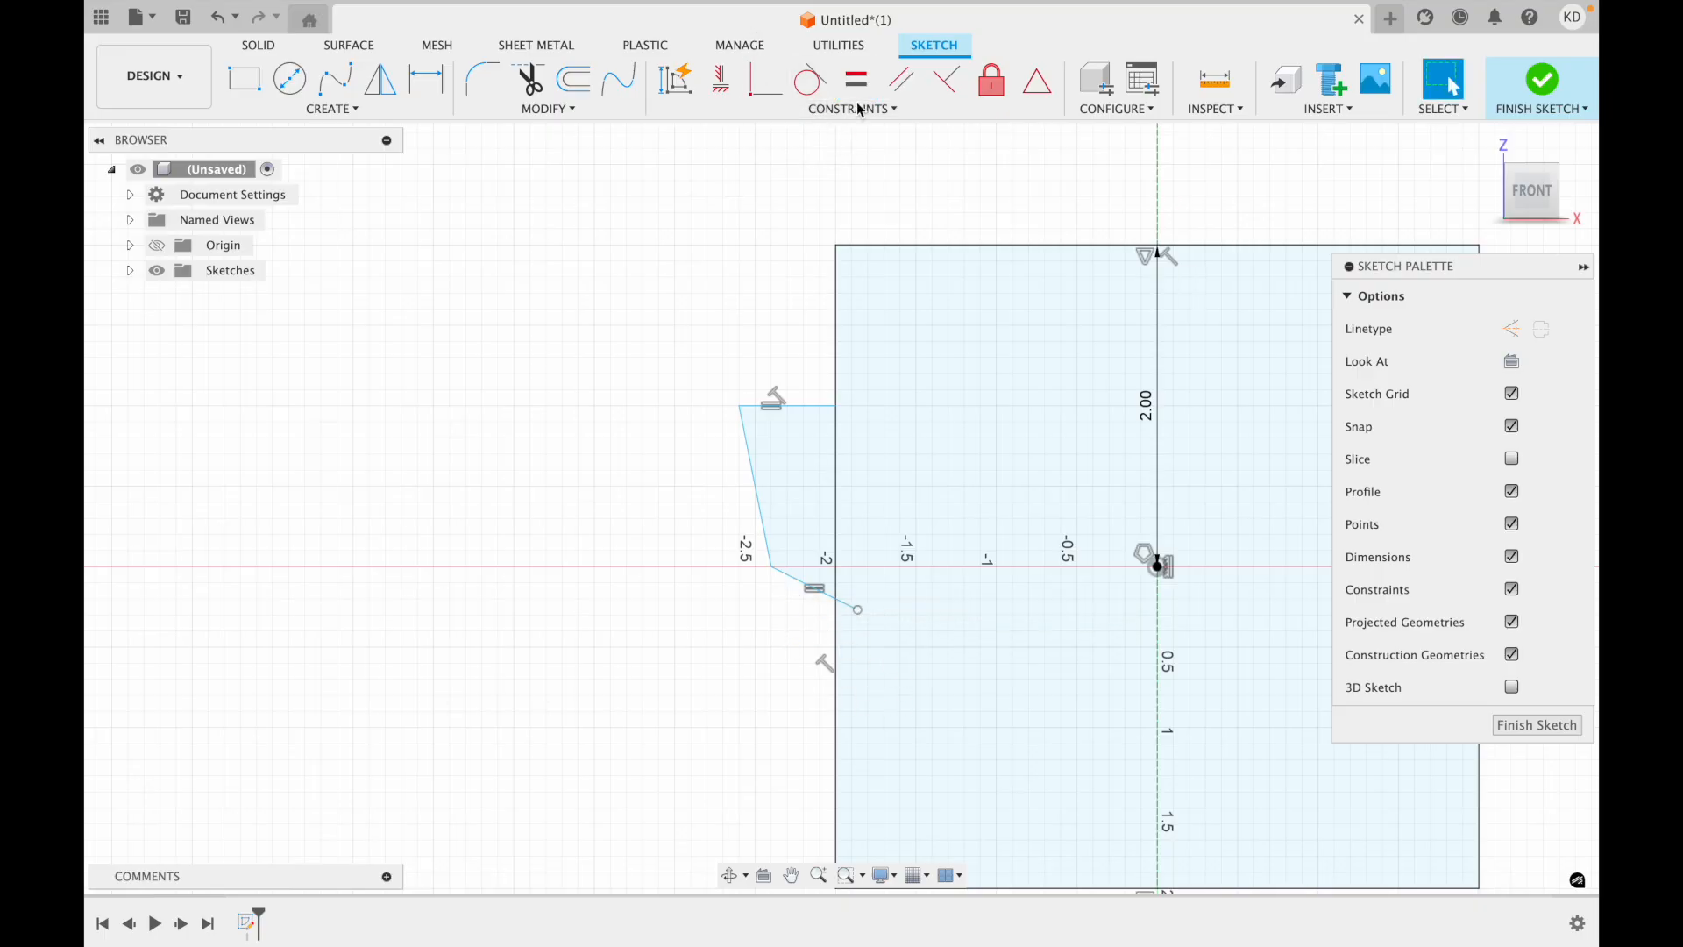
# Make the chain's lower line perpendicular to its slanted side and the square's left edge, and try the same between its top and outer lines.
pyautogui.click(955, 86)
pyautogui.click(786, 577)
pyautogui.click(784, 574)
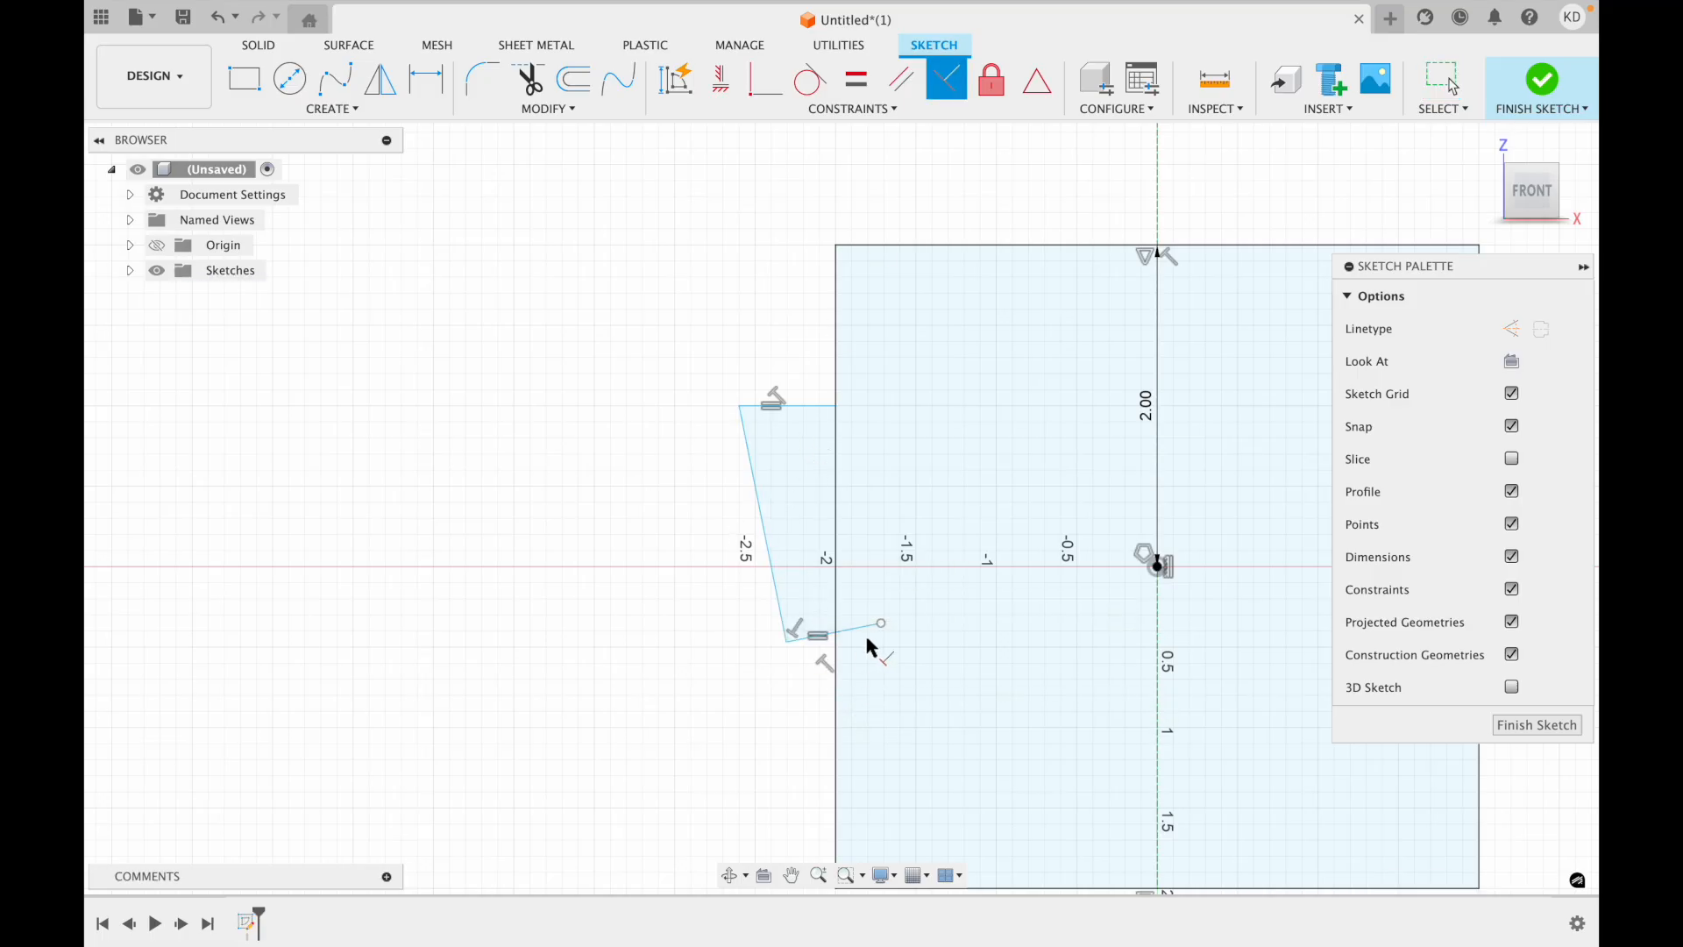
pyautogui.click(833, 594)
pyautogui.click(807, 639)
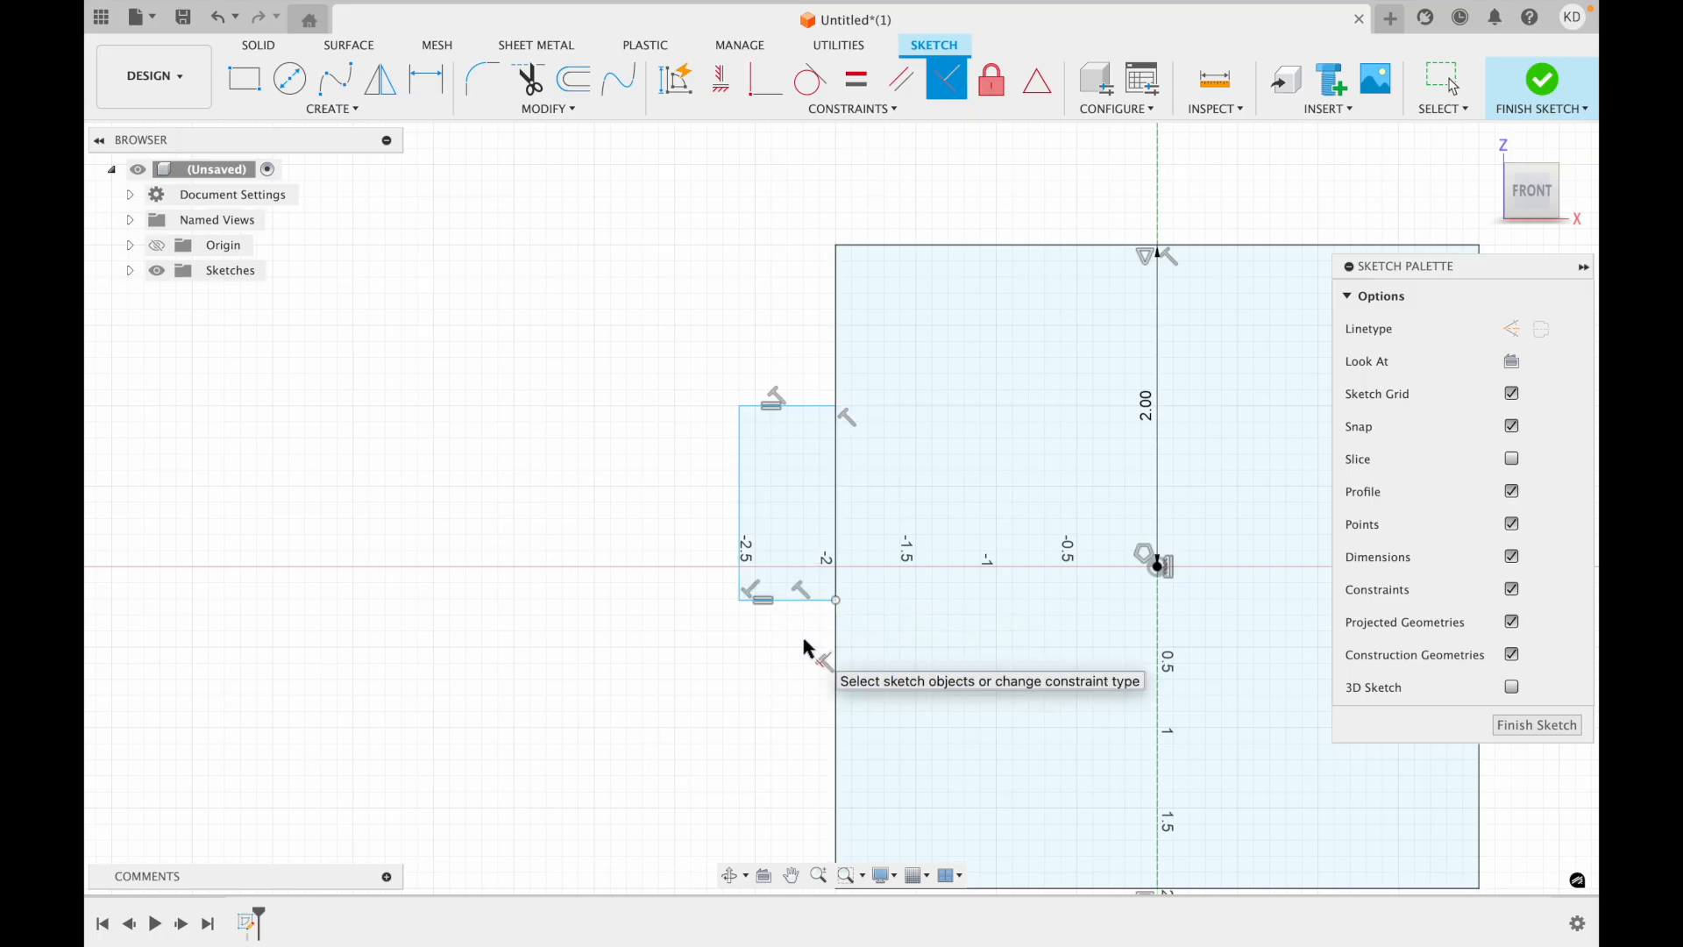
pyautogui.click(747, 403)
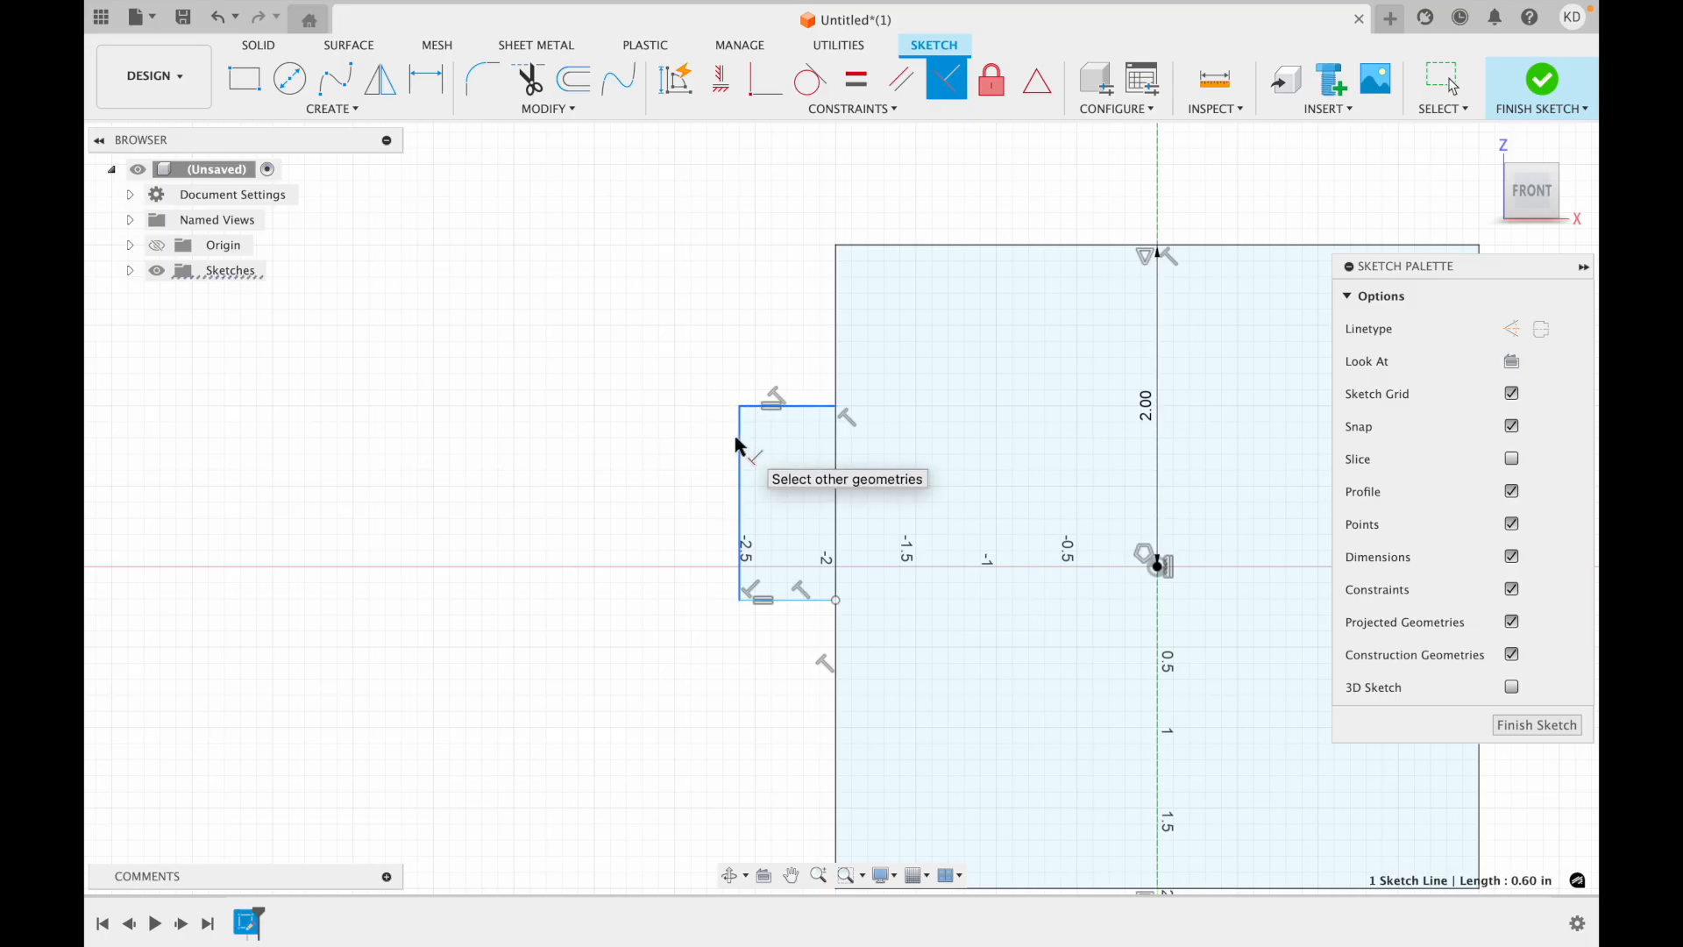
pyautogui.click(738, 438)
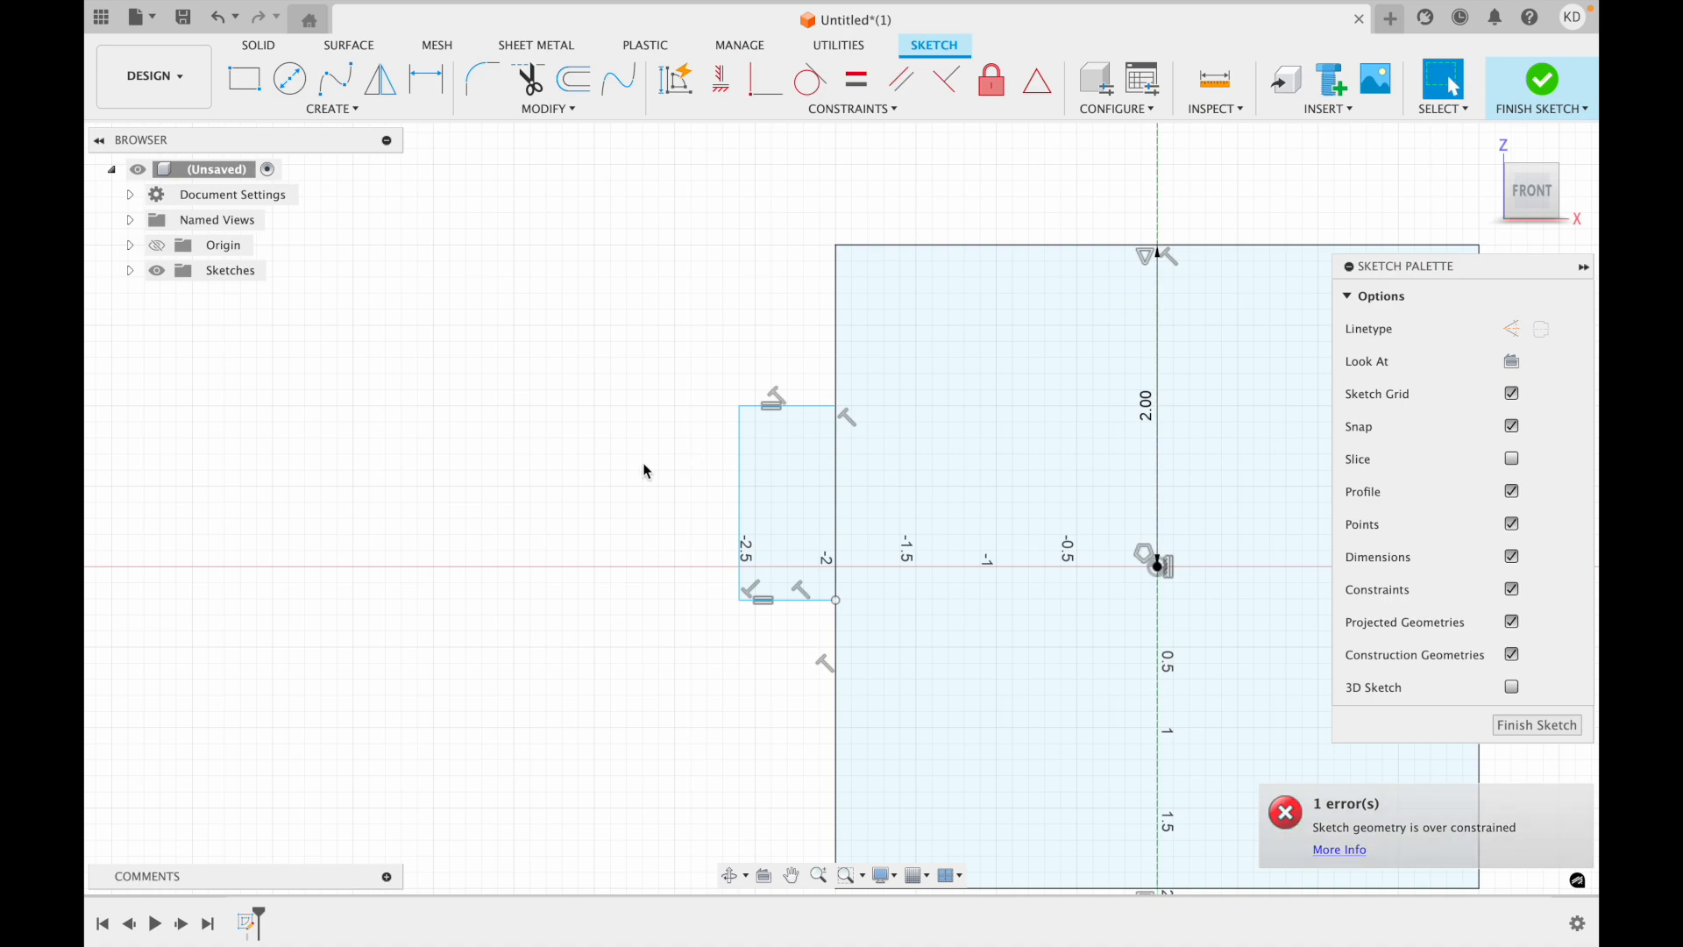
# Sketch a circle inside the square near its upper-left corner.
pyautogui.scroll(3, 781, 563)
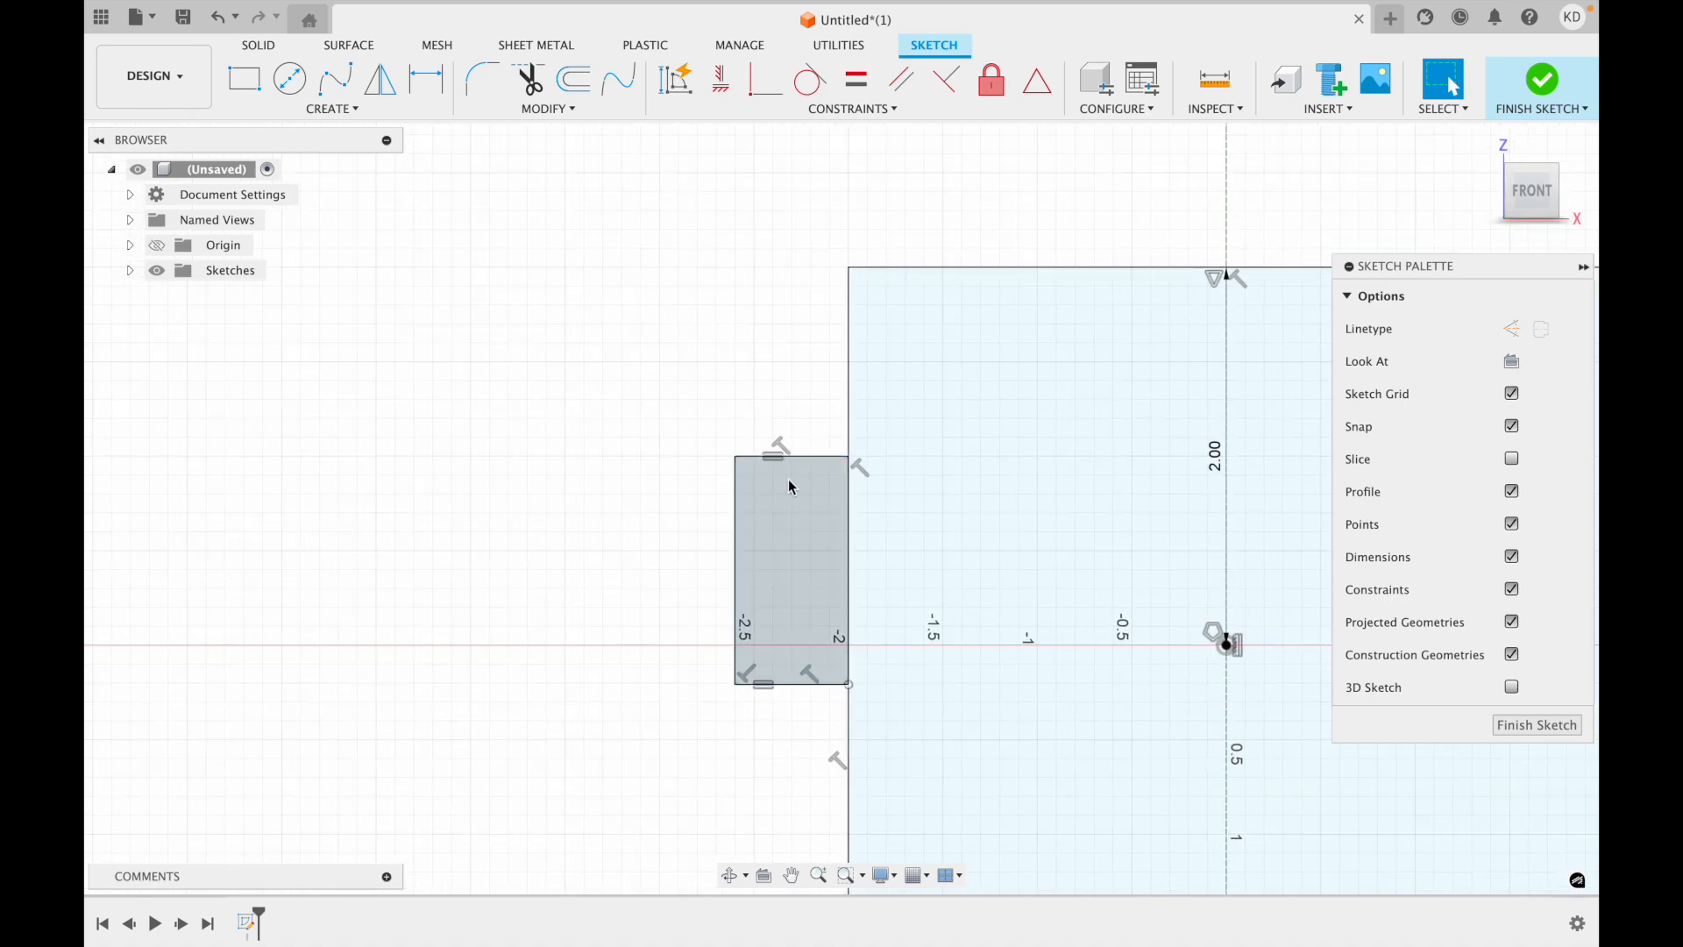
pyautogui.hscroll(1, 794, 482)
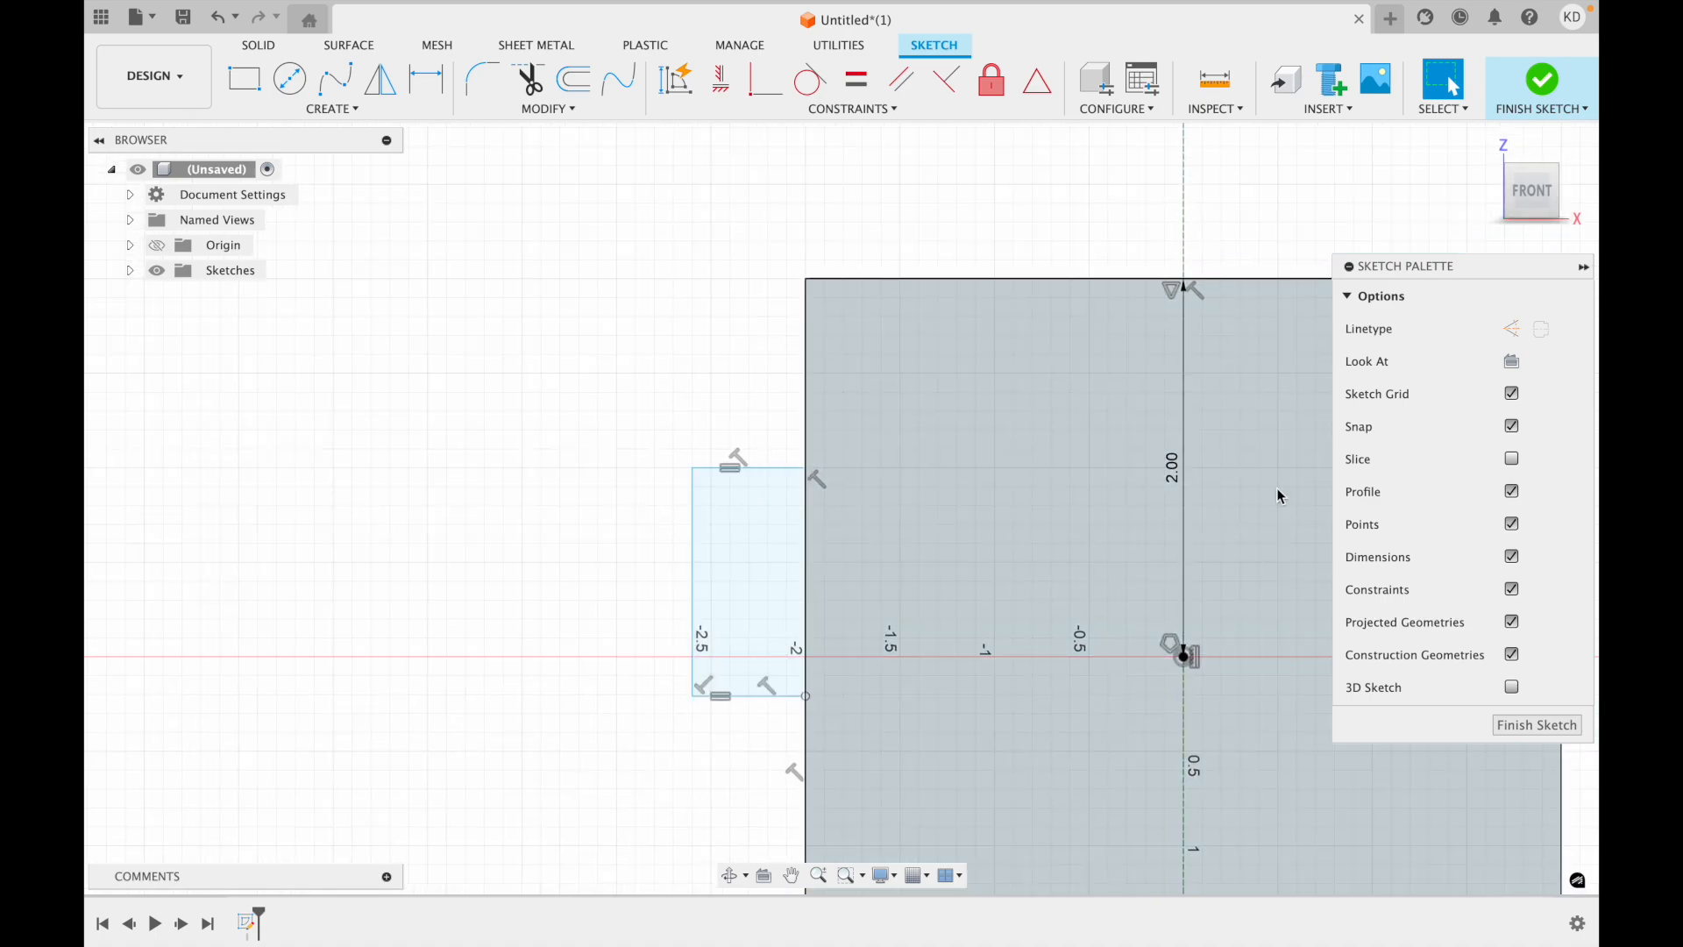
pyautogui.hscroll(3, 997, 509)
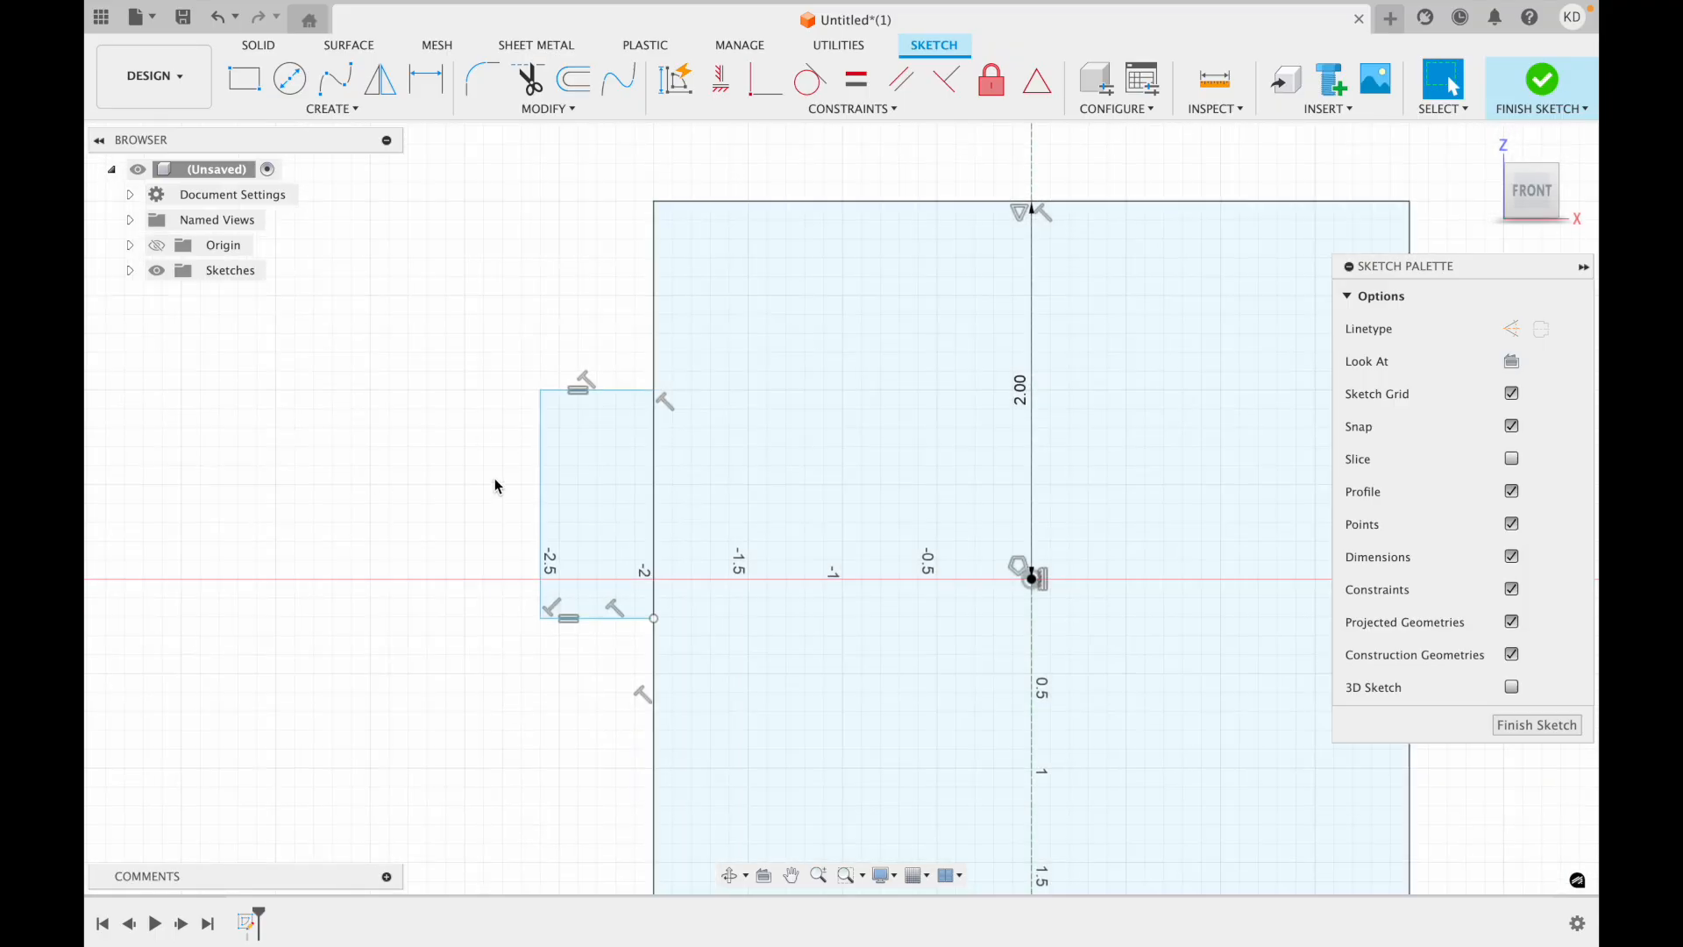
pyautogui.scroll(2, 493, 481)
pyautogui.click(289, 78)
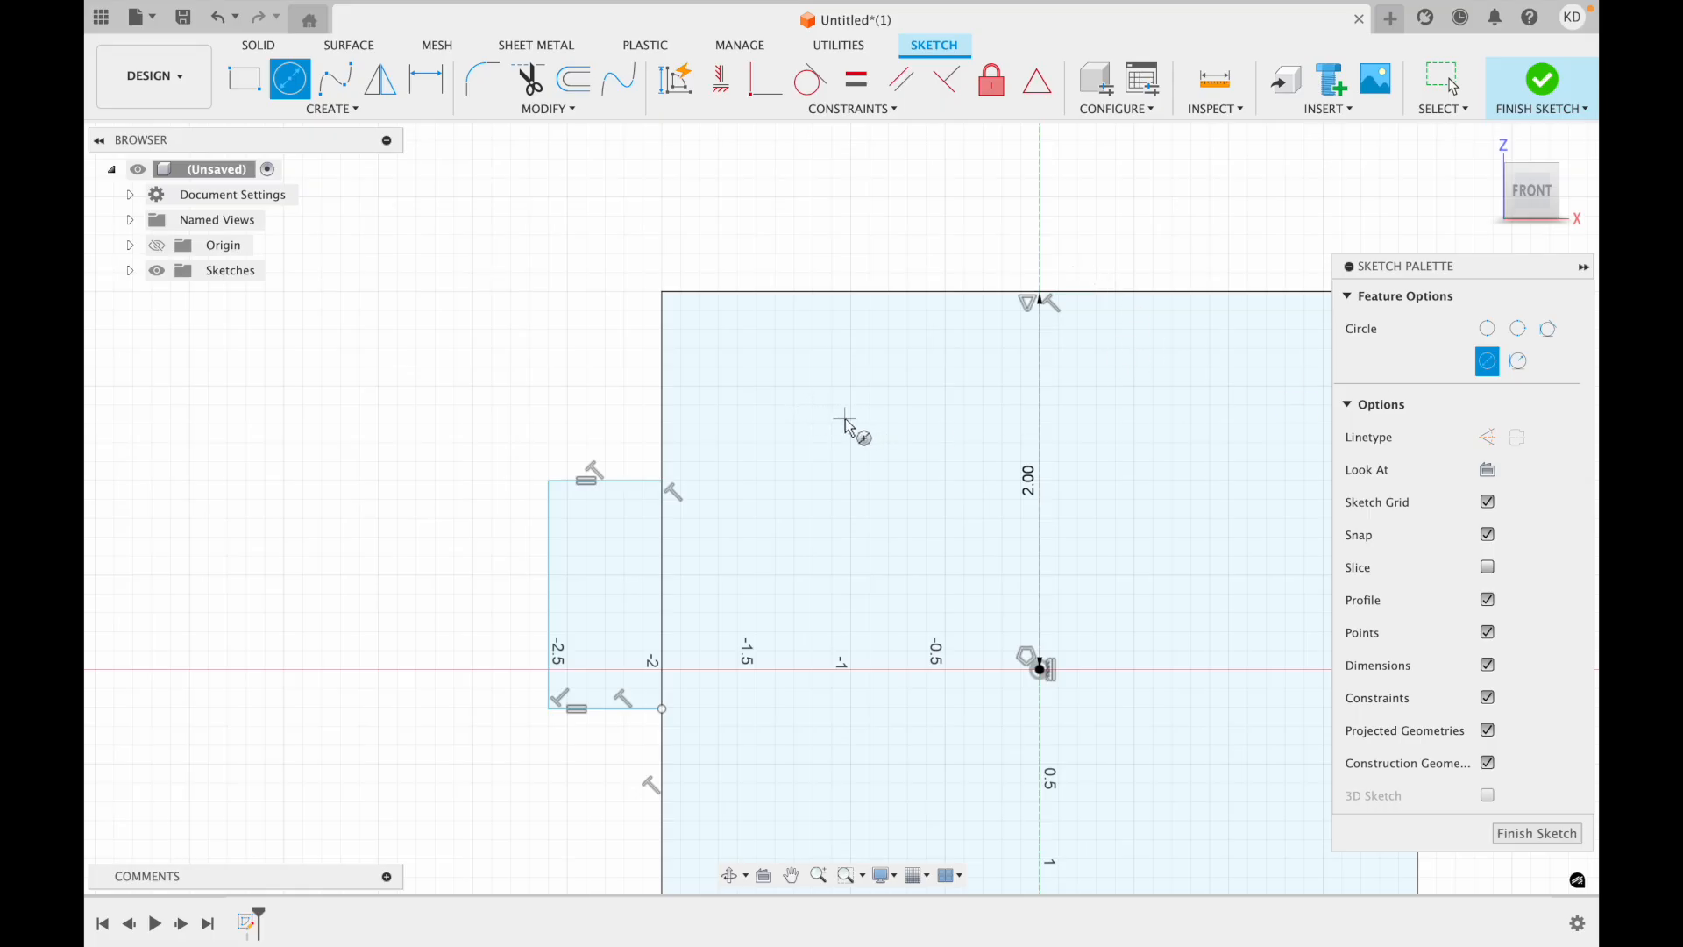
pyautogui.click(794, 386)
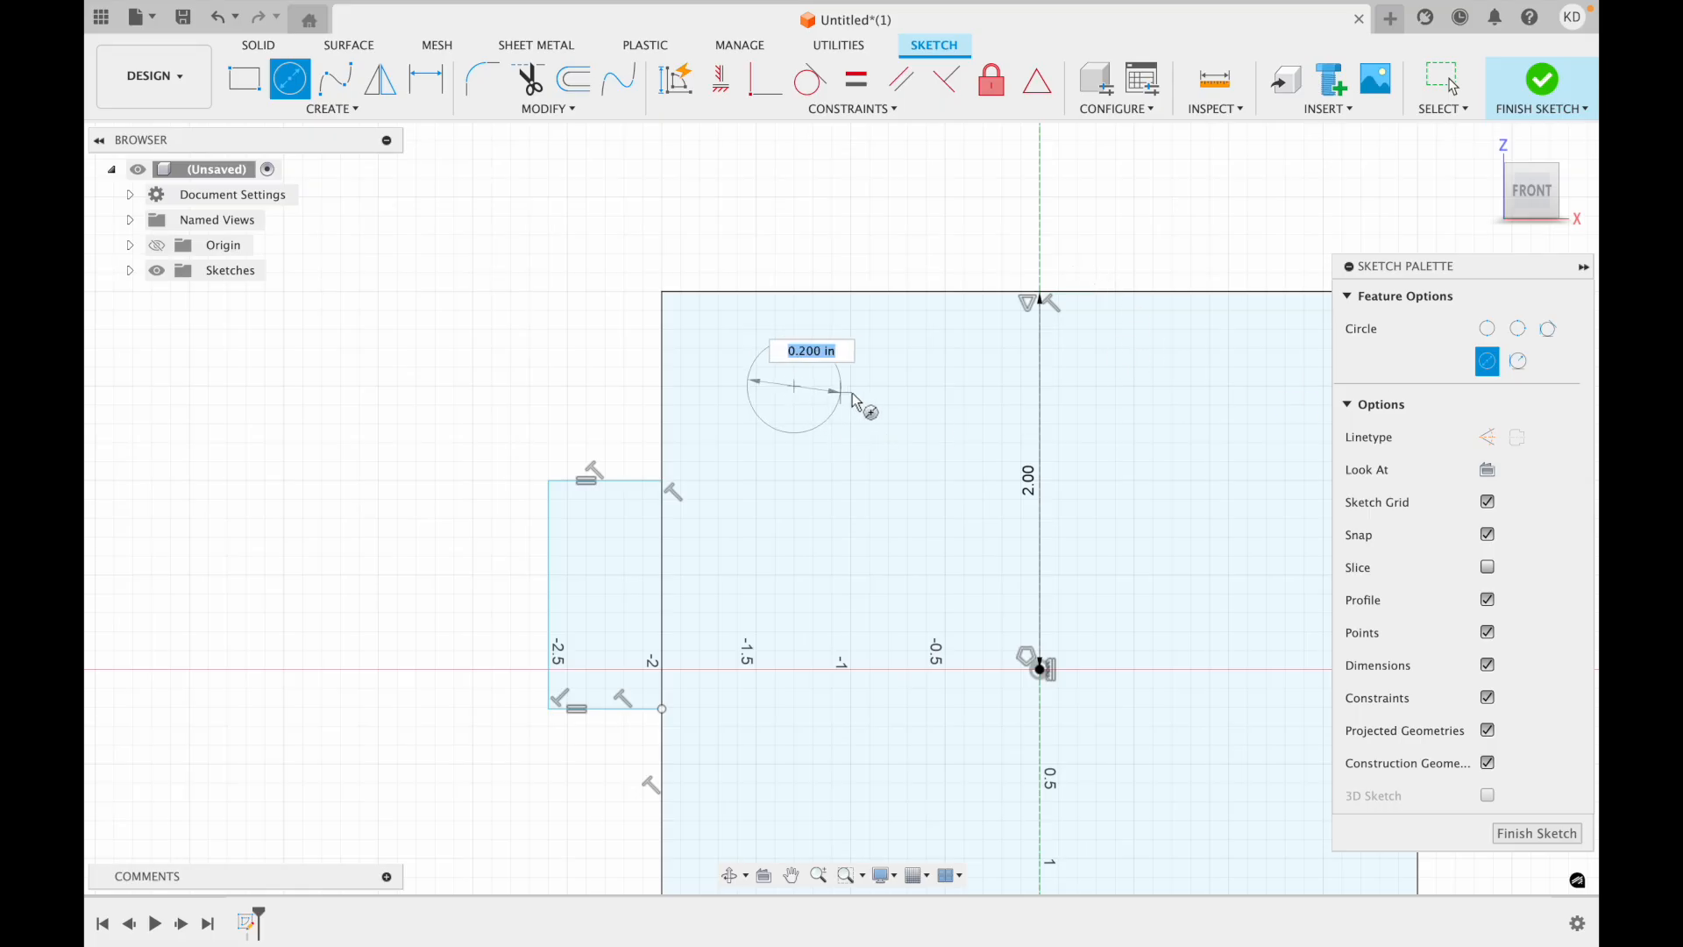
pyautogui.click(873, 391)
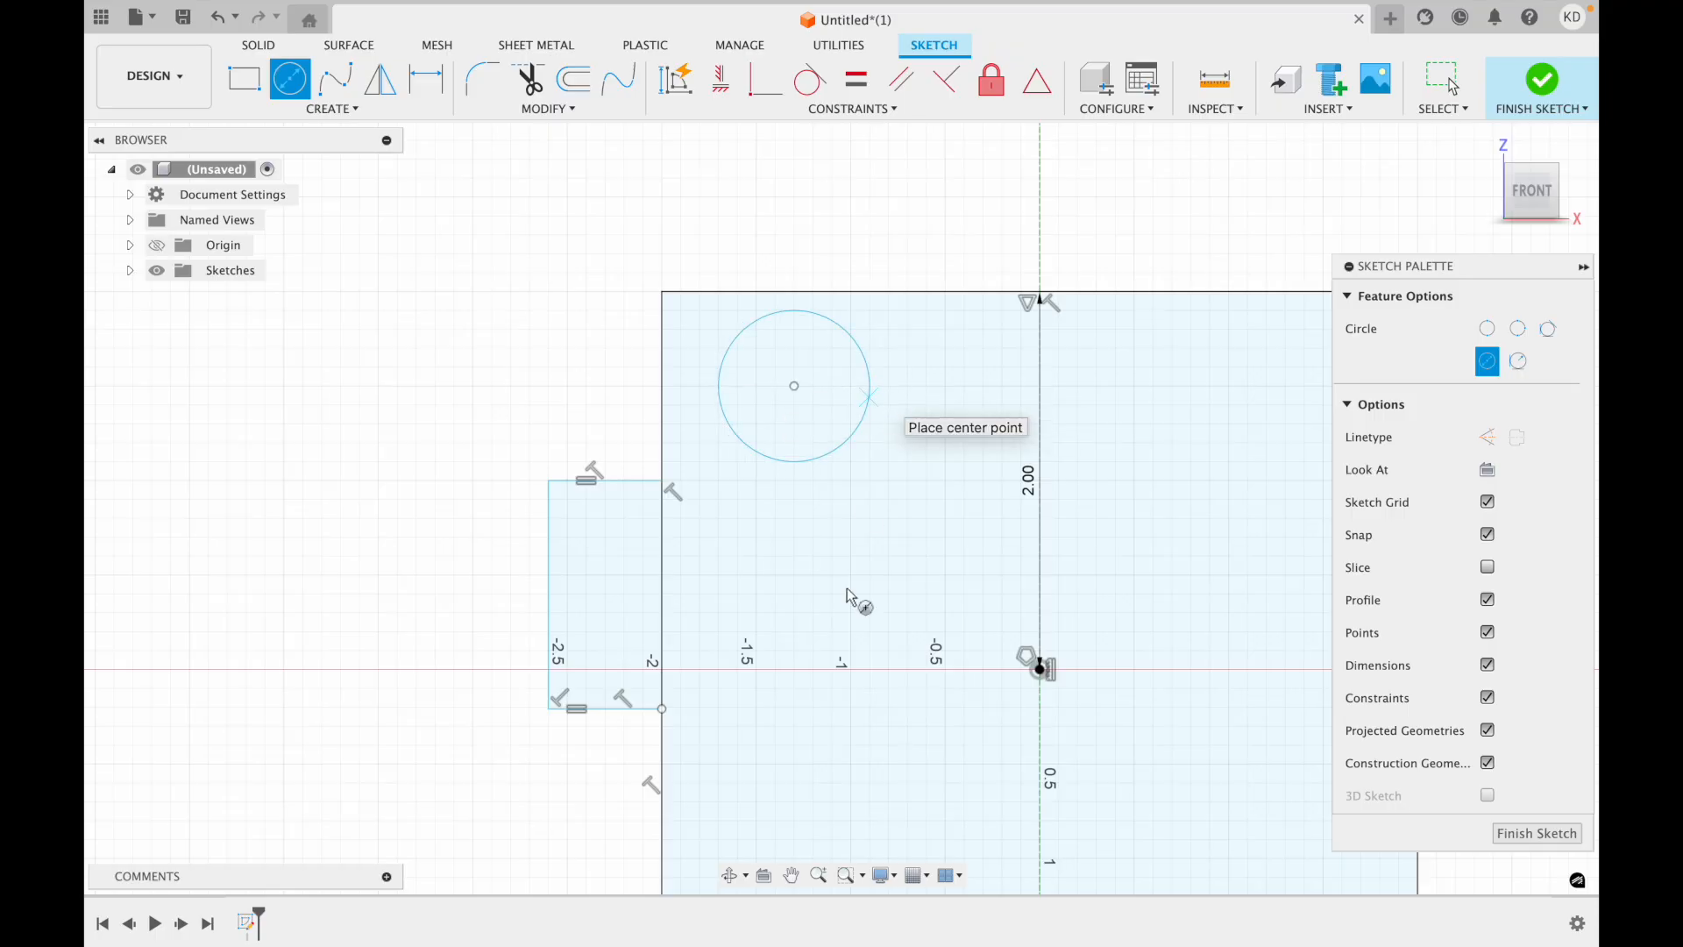
# Sketch a second circle directly below the first, with a diameter of 0.5 in.
pyautogui.click(793, 613)
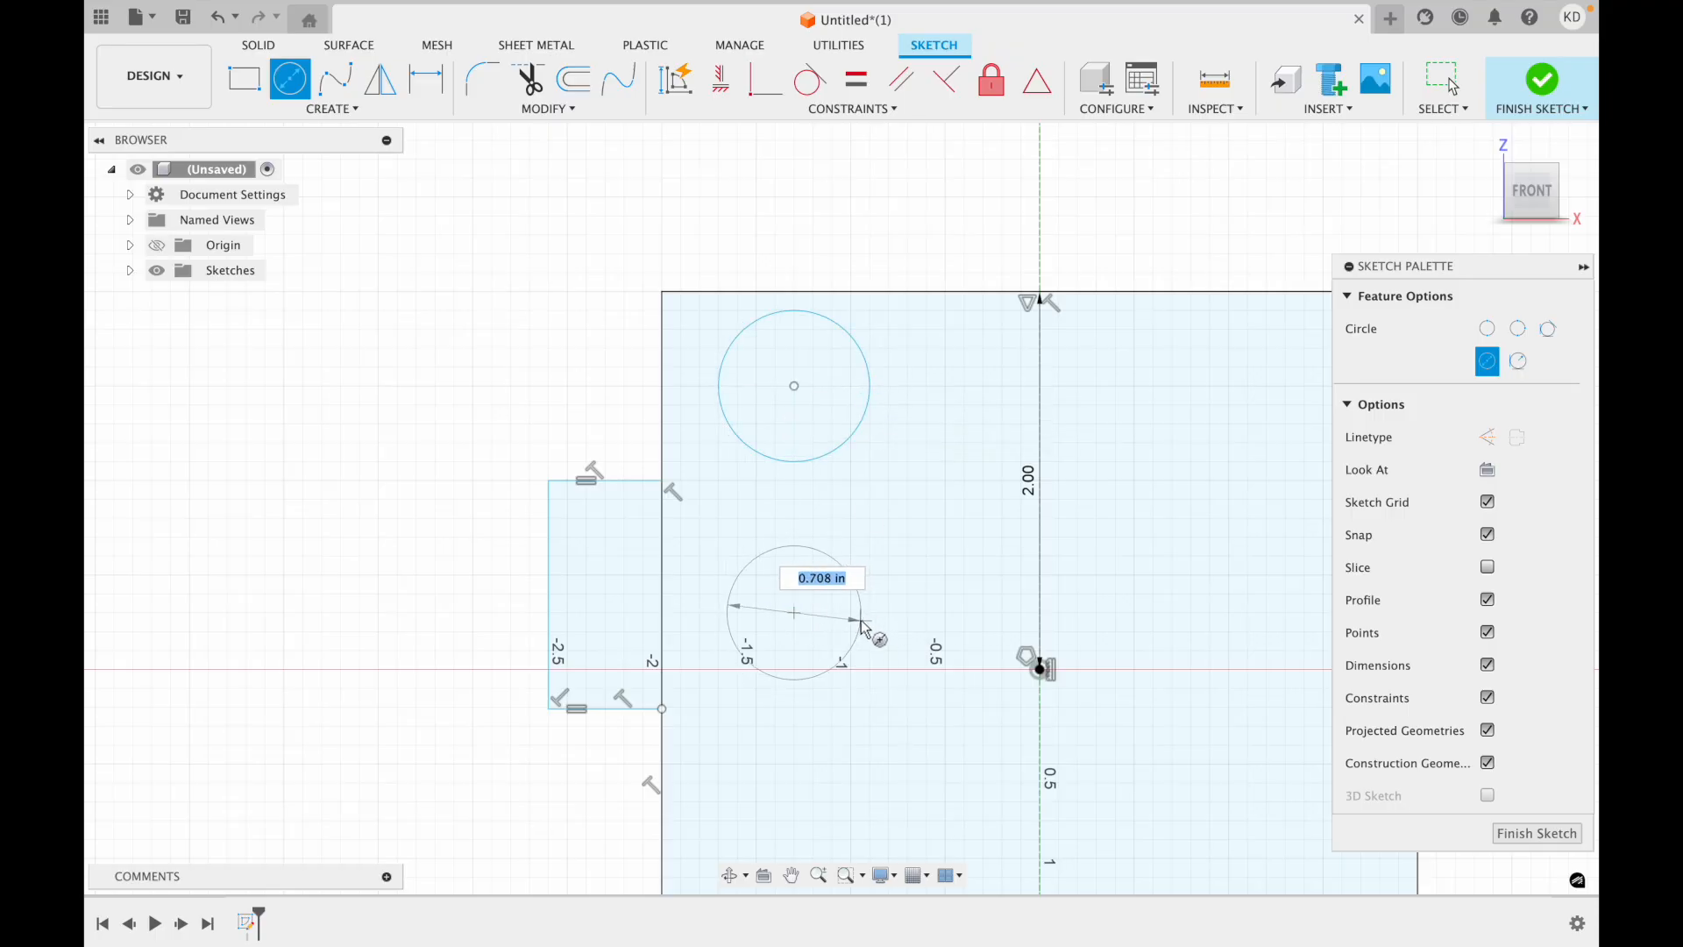
pyautogui.write('4')
pyautogui.press('BackSpace')
pyautogui.write('.5')
pyautogui.press('Return')
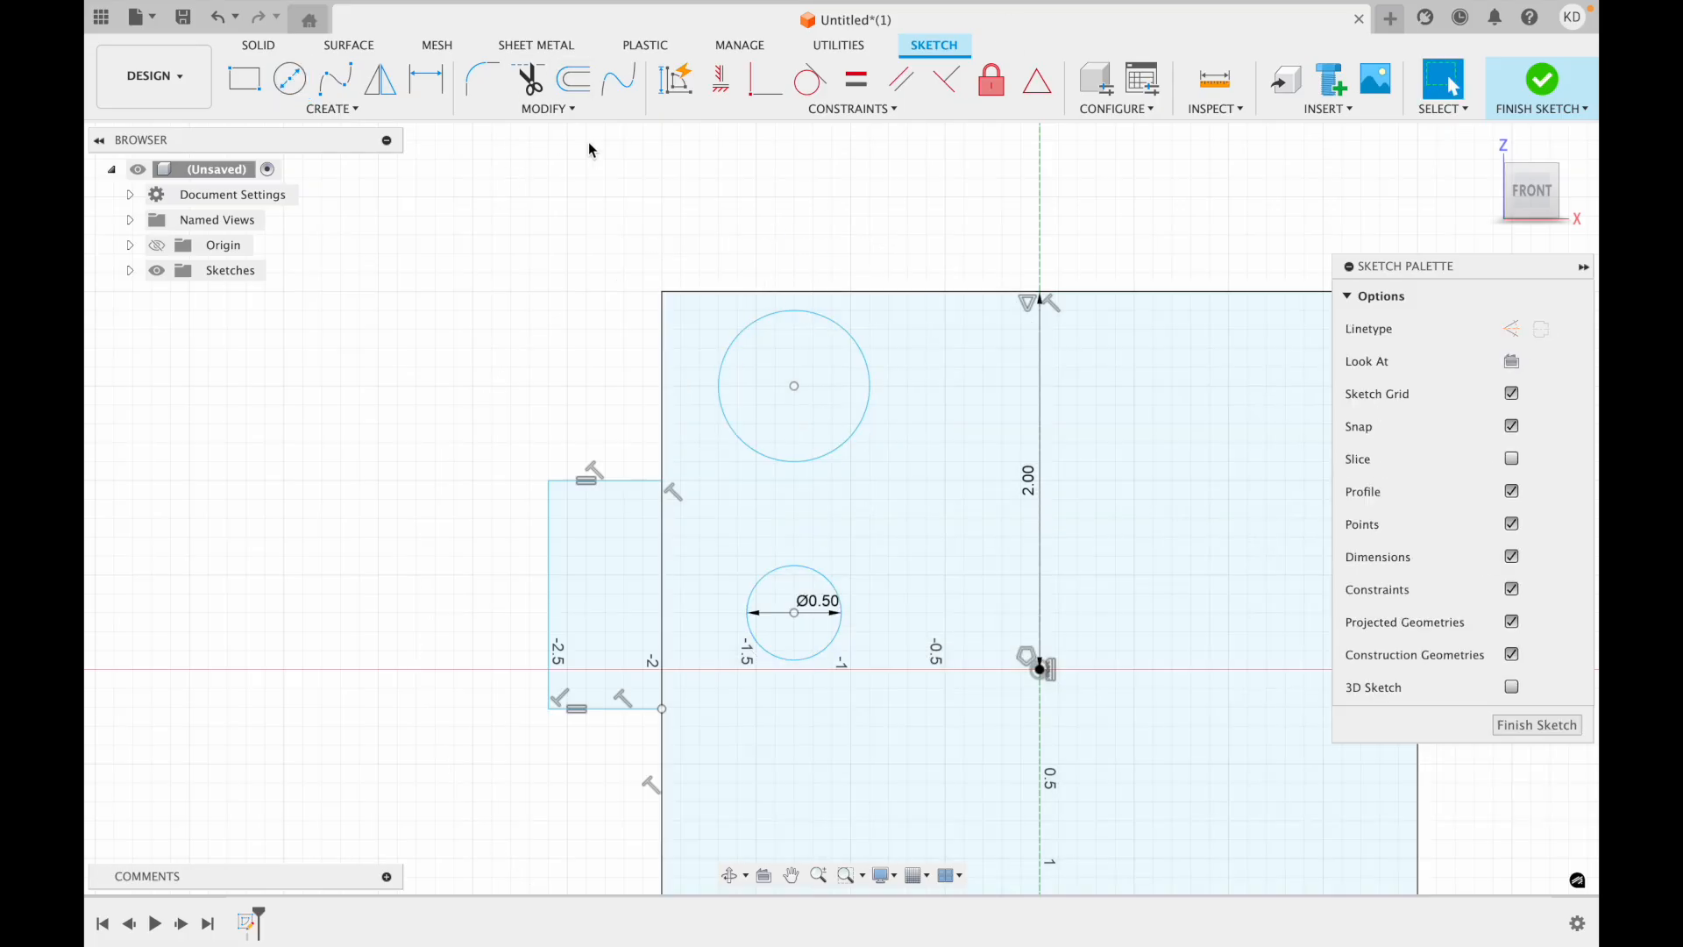
# Make the two circles concentric and move the pair upward to about X -1.15, Z 1.10 in.
pyautogui.click(828, 112)
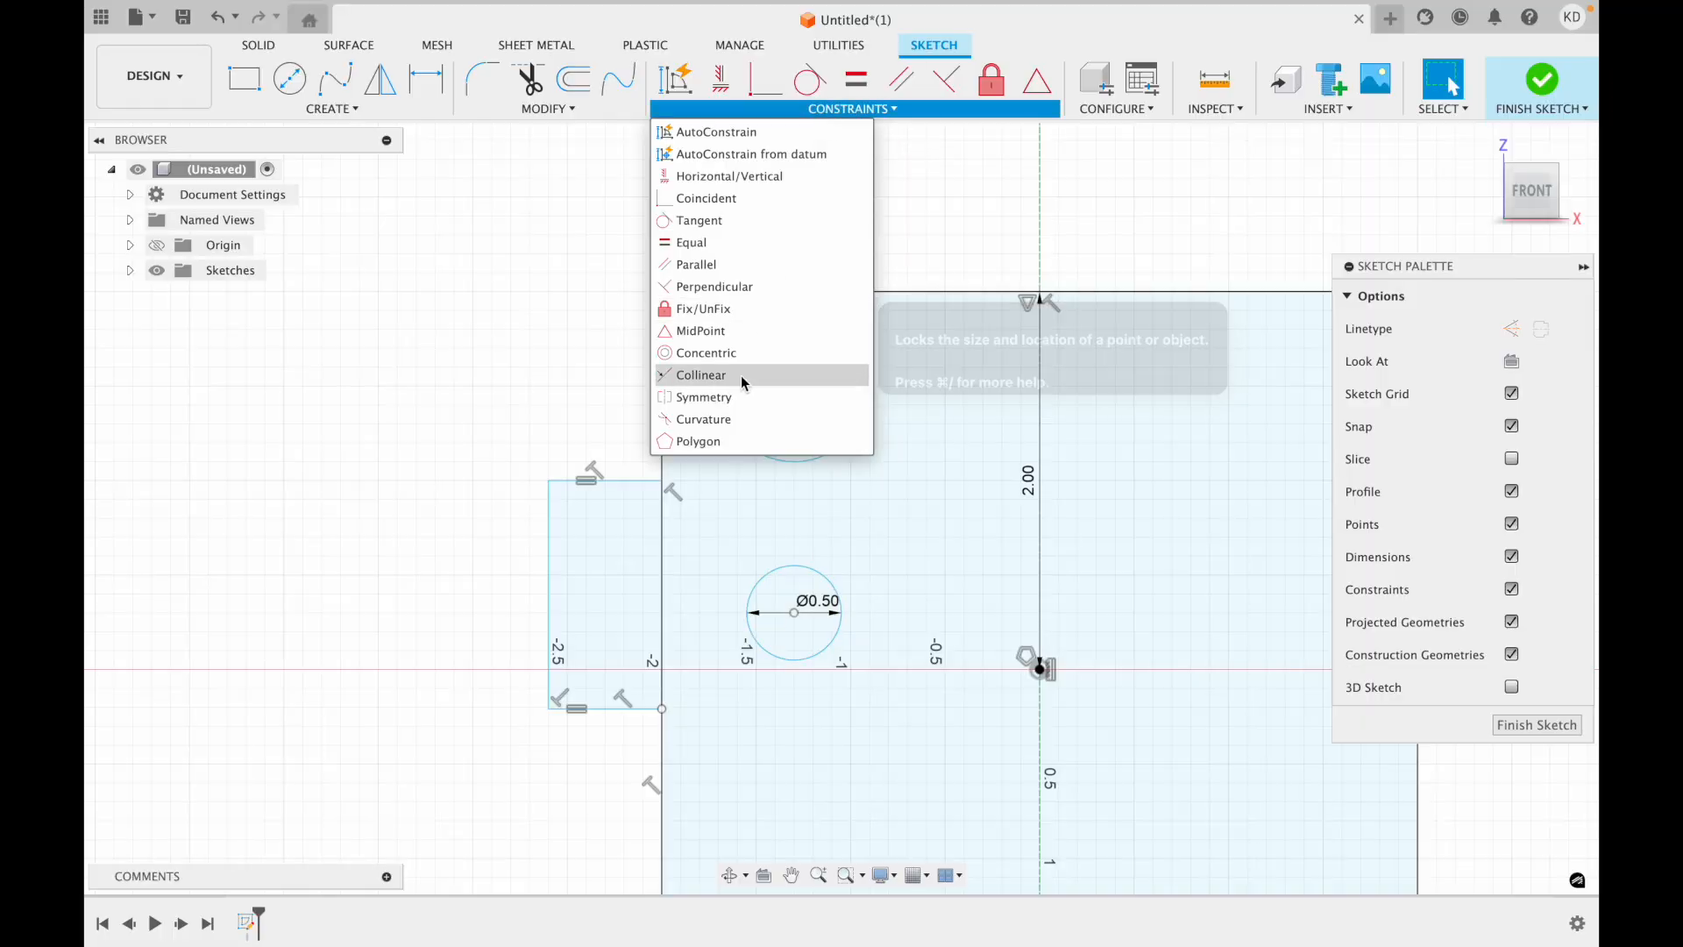
pyautogui.click(724, 354)
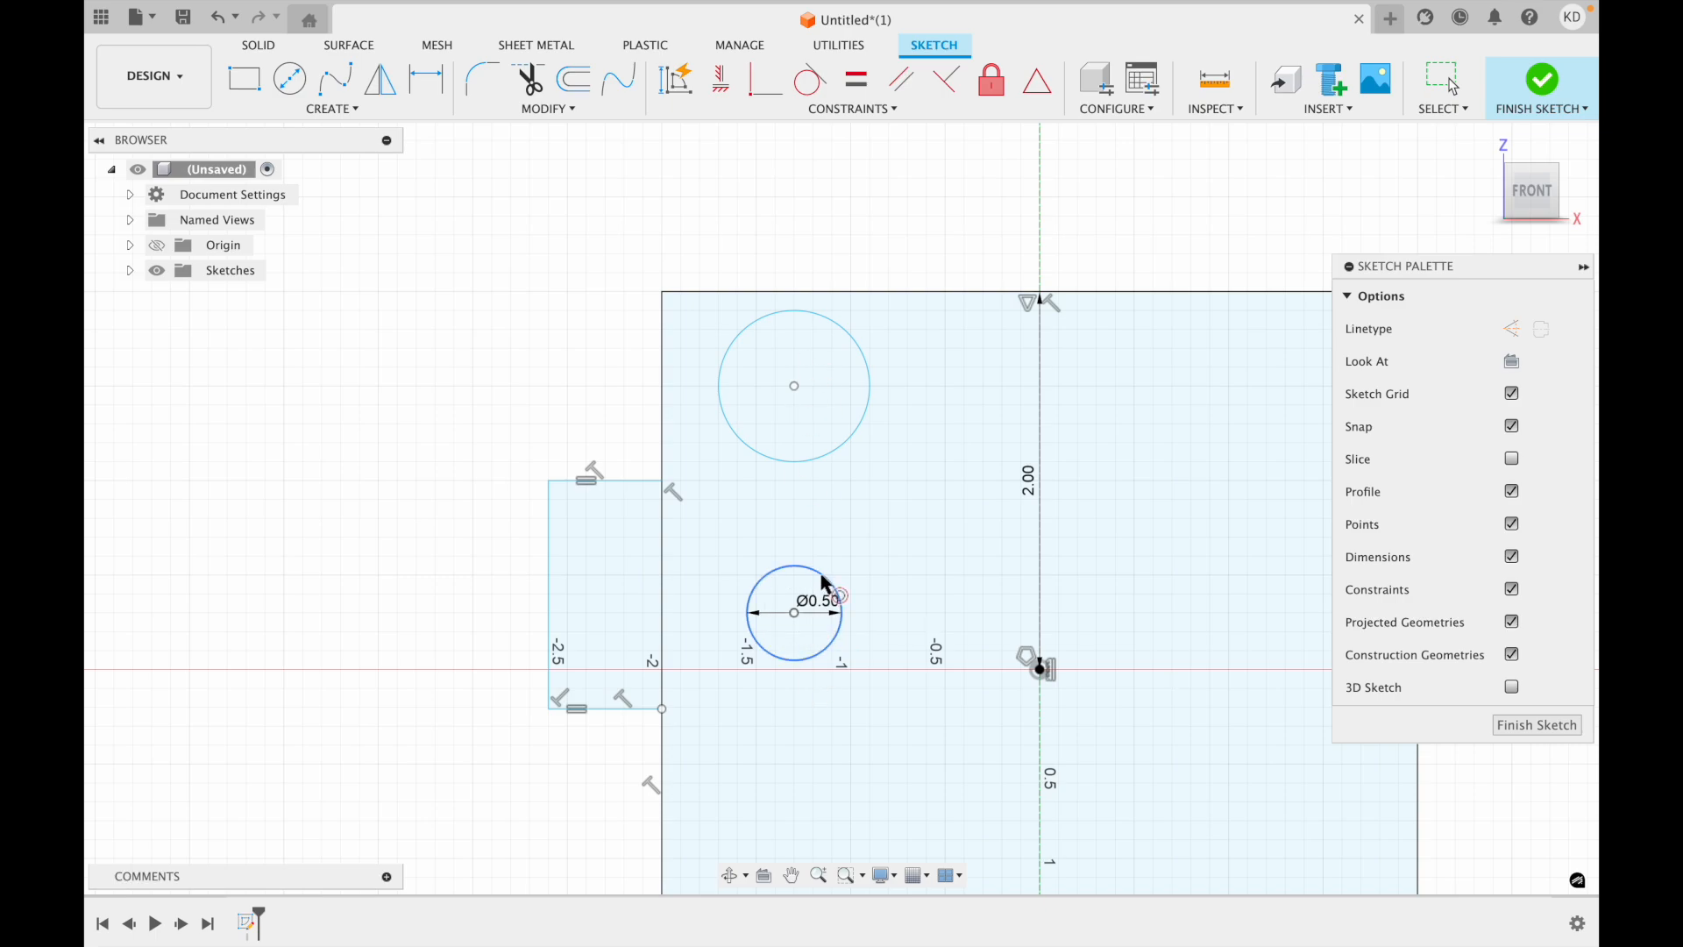
pyautogui.click(799, 566)
pyautogui.click(838, 333)
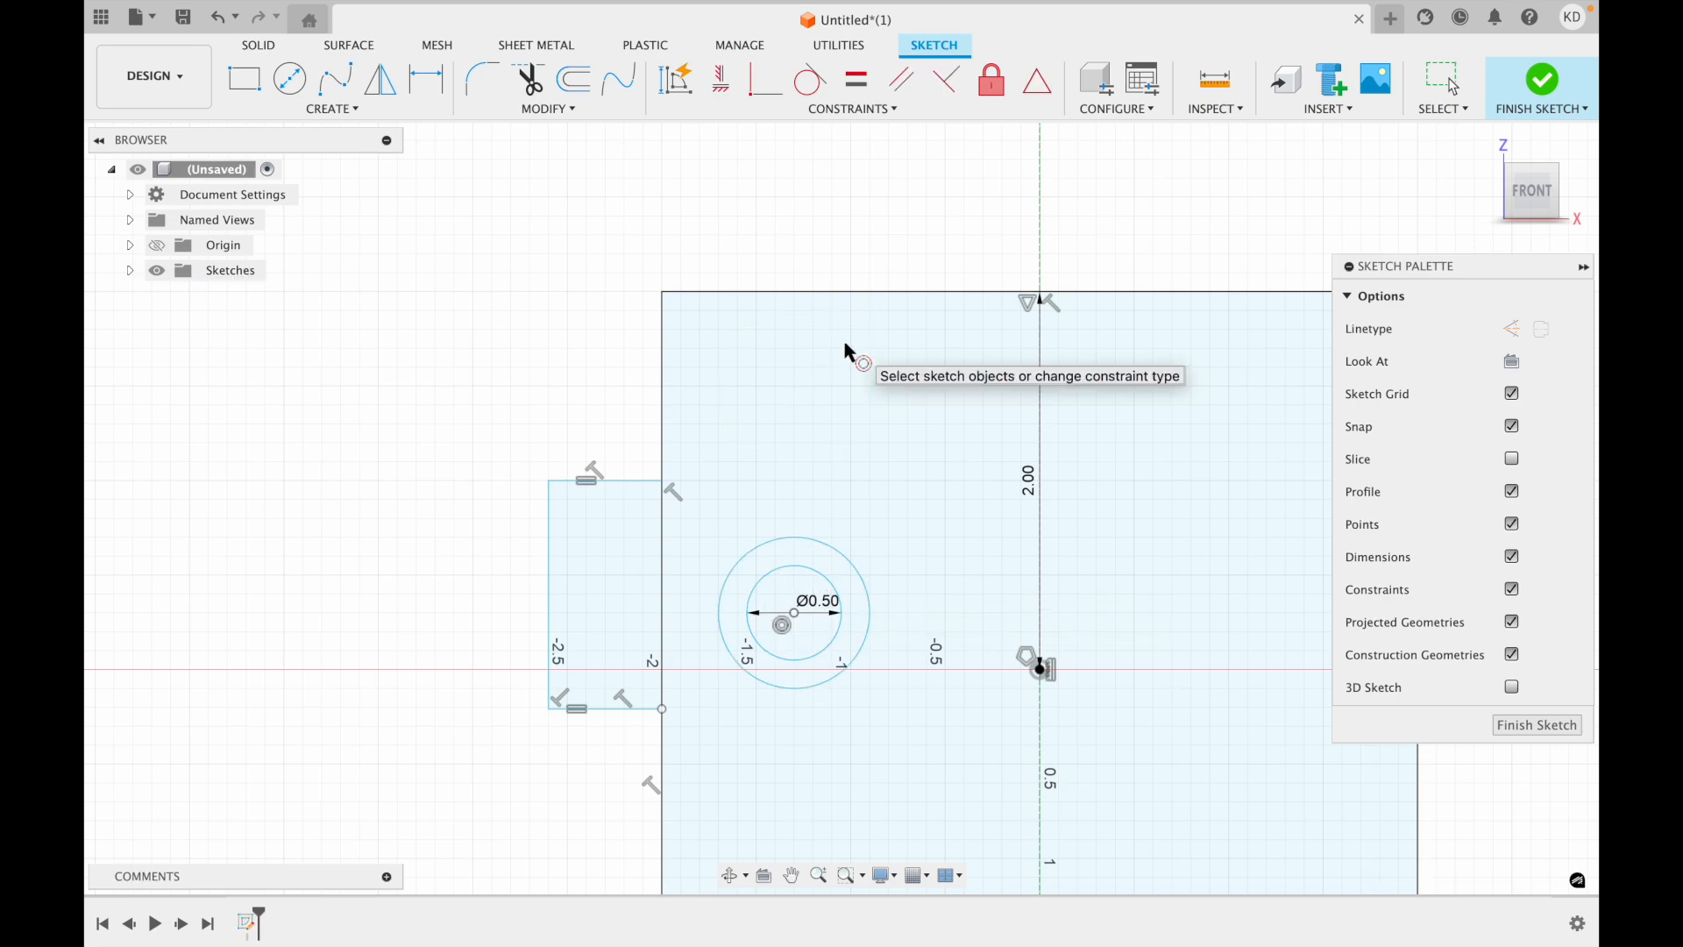
pyautogui.press('Escape')
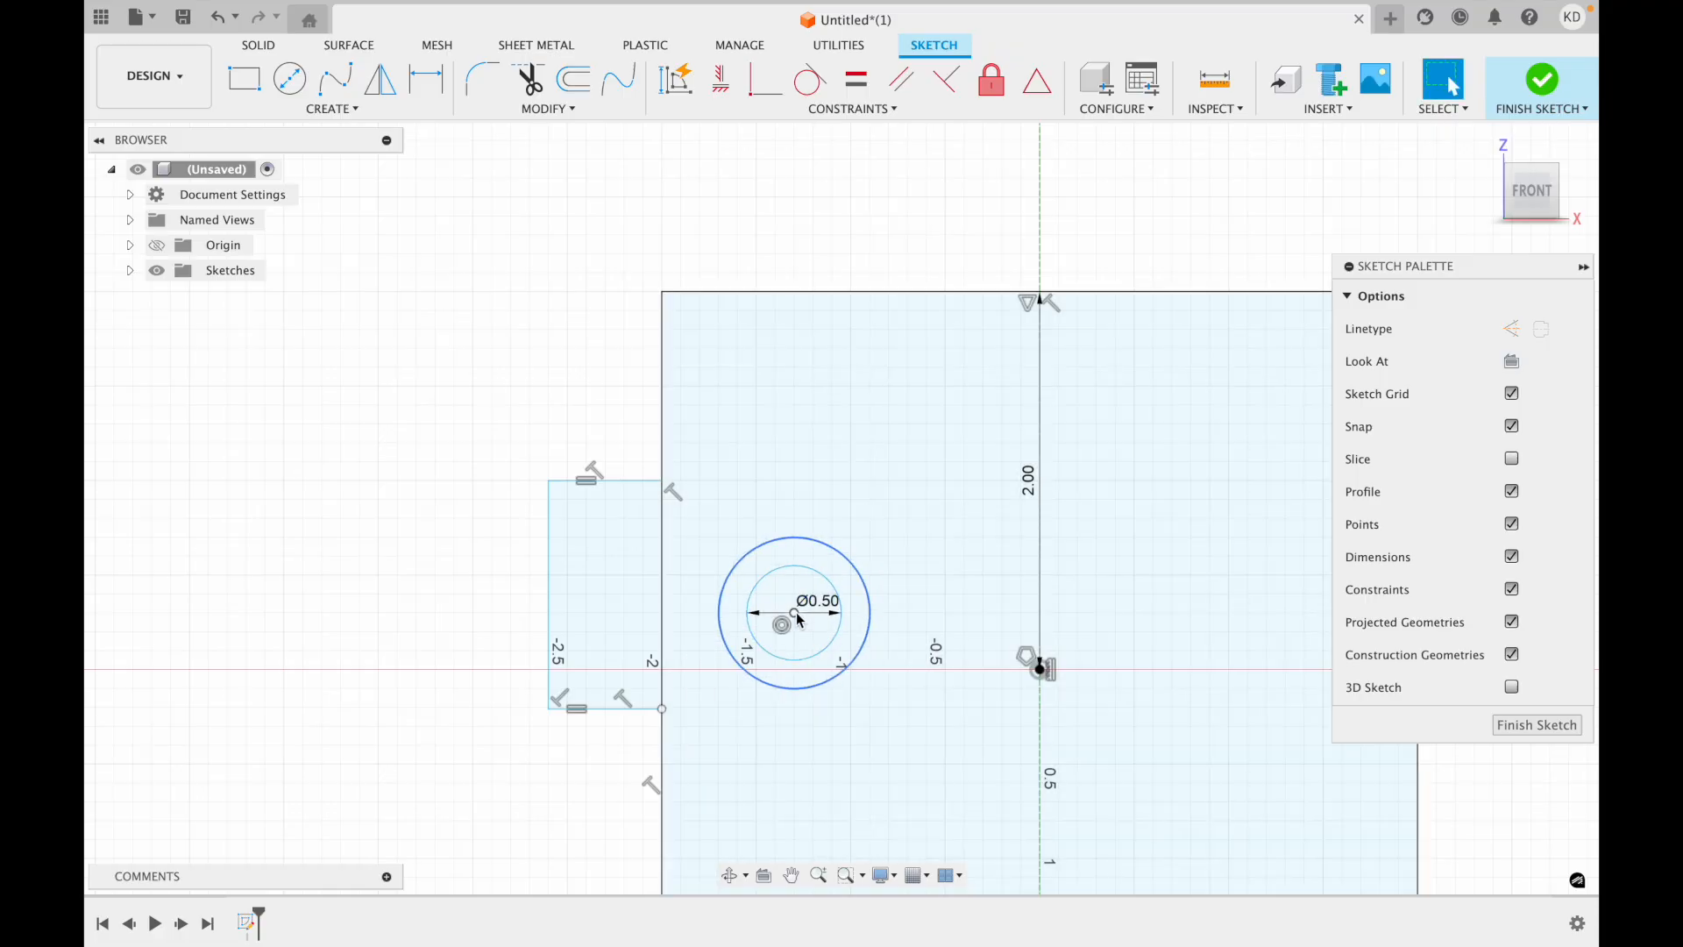
pyautogui.moveTo(794, 612); pyautogui.dragTo(823, 461)
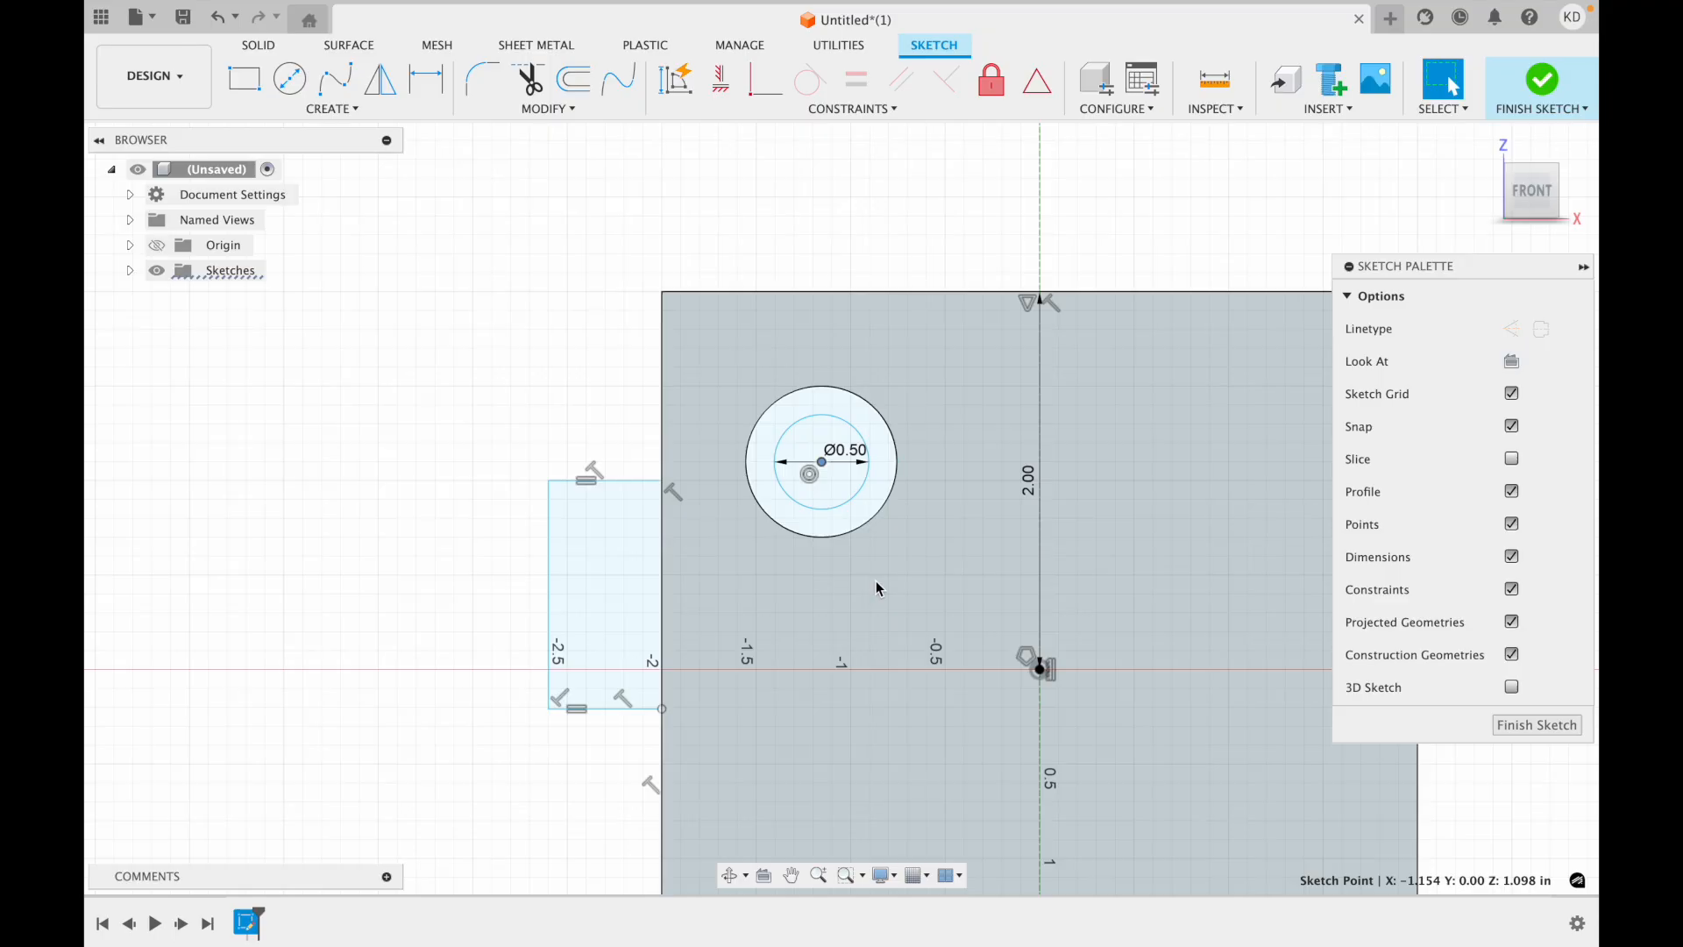
# Sketch a three-line open bracket around the origin's left side, with a top line about 0.55 in long and the bottom line ending on the centreline.
pyautogui.hscroll(5, 789, 271)
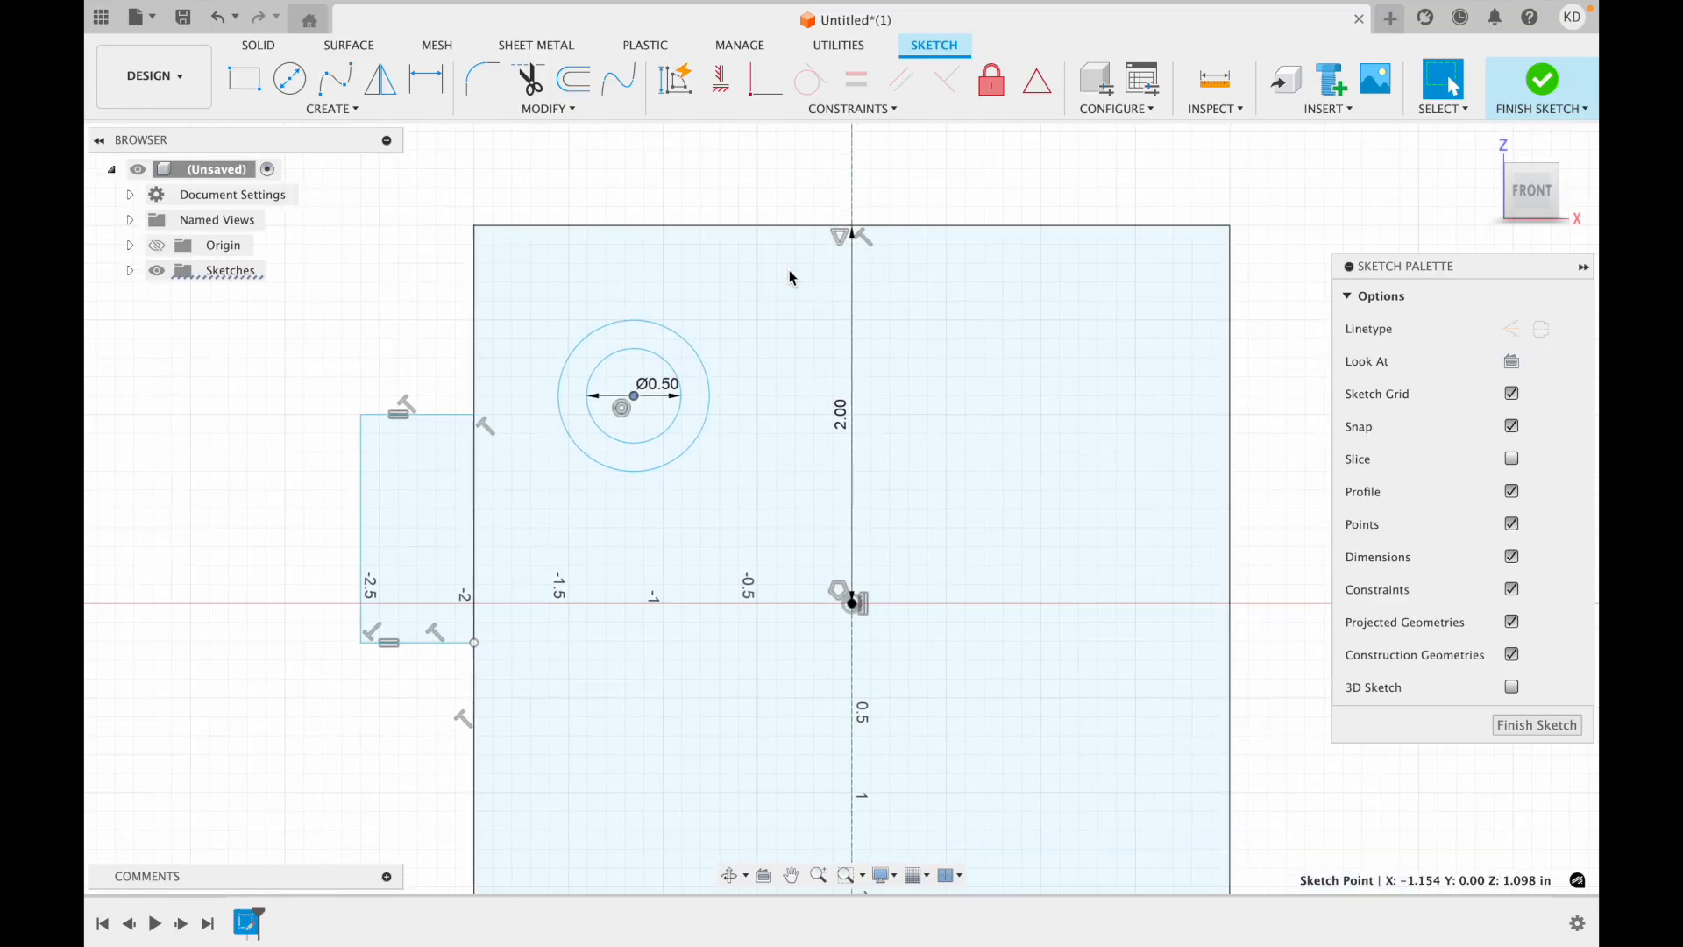
pyautogui.hscroll(-3, 808, 195)
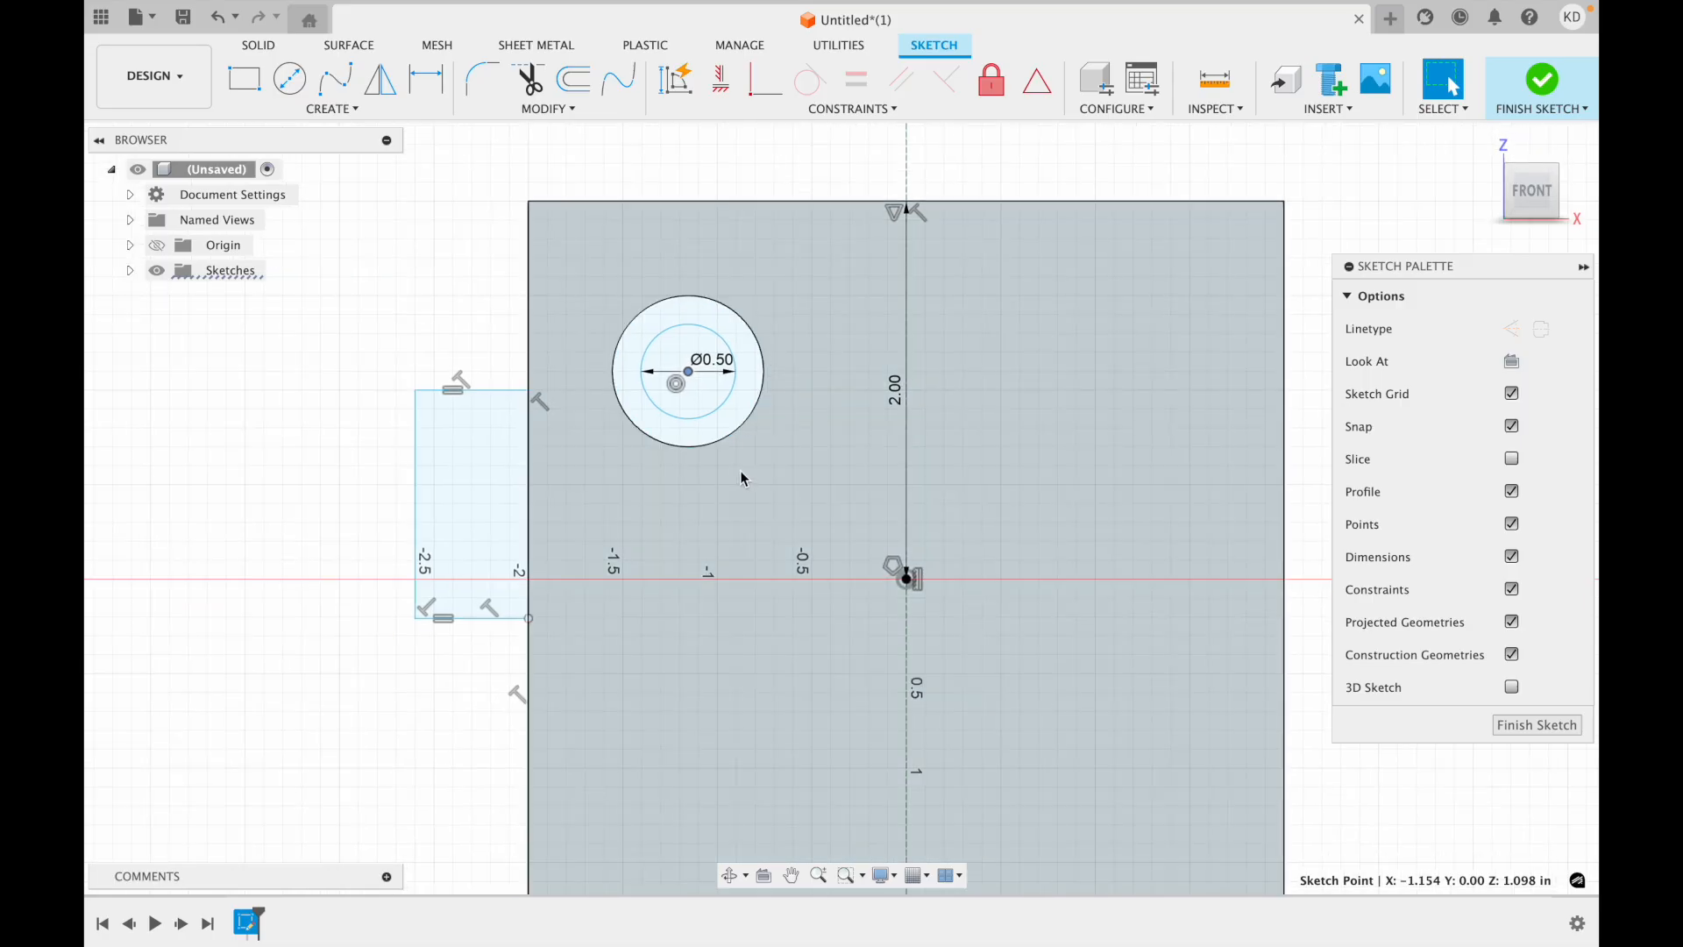
pyautogui.scroll(-3, 746, 570)
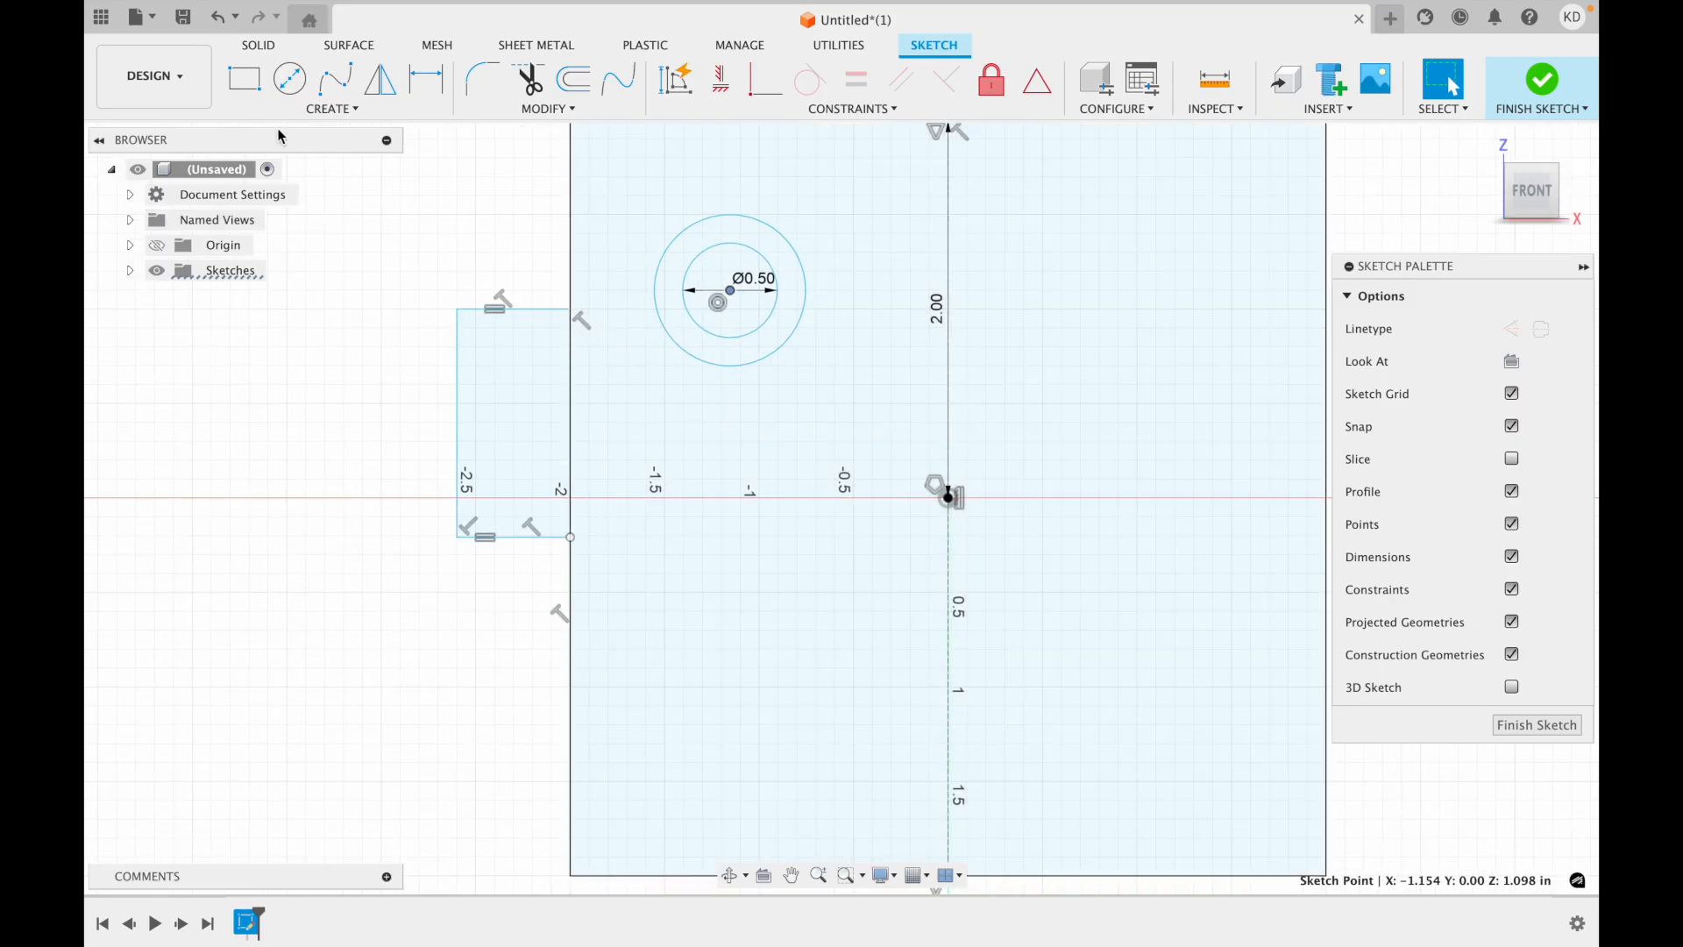
pyautogui.click(368, 109)
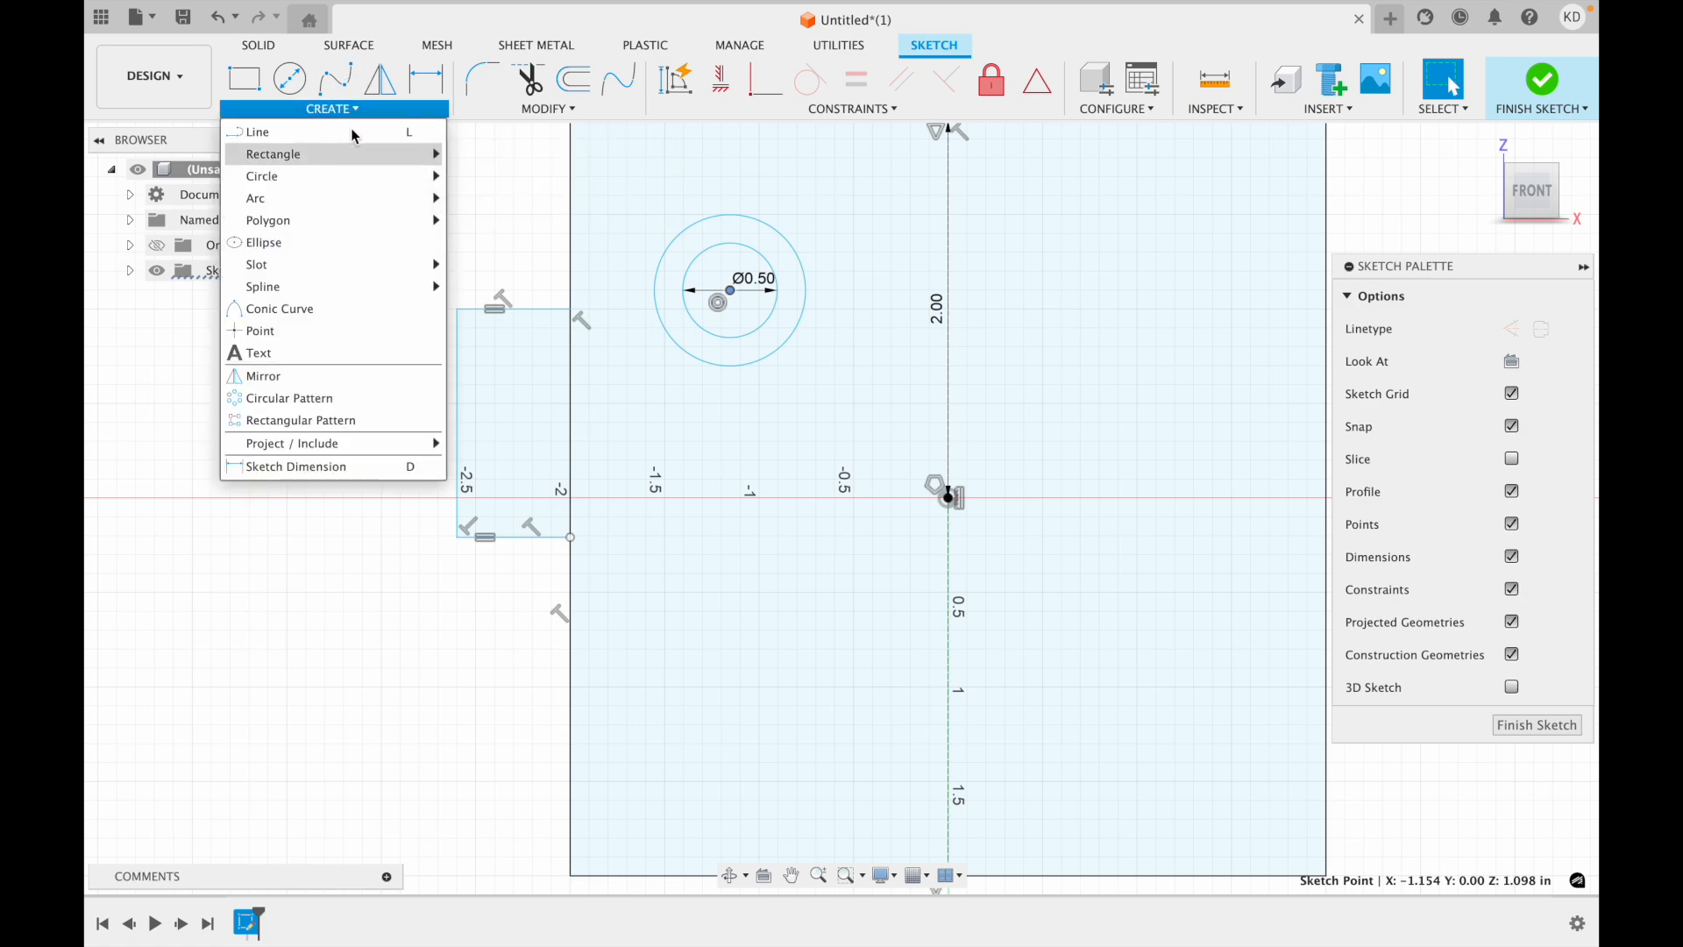
pyautogui.click(354, 133)
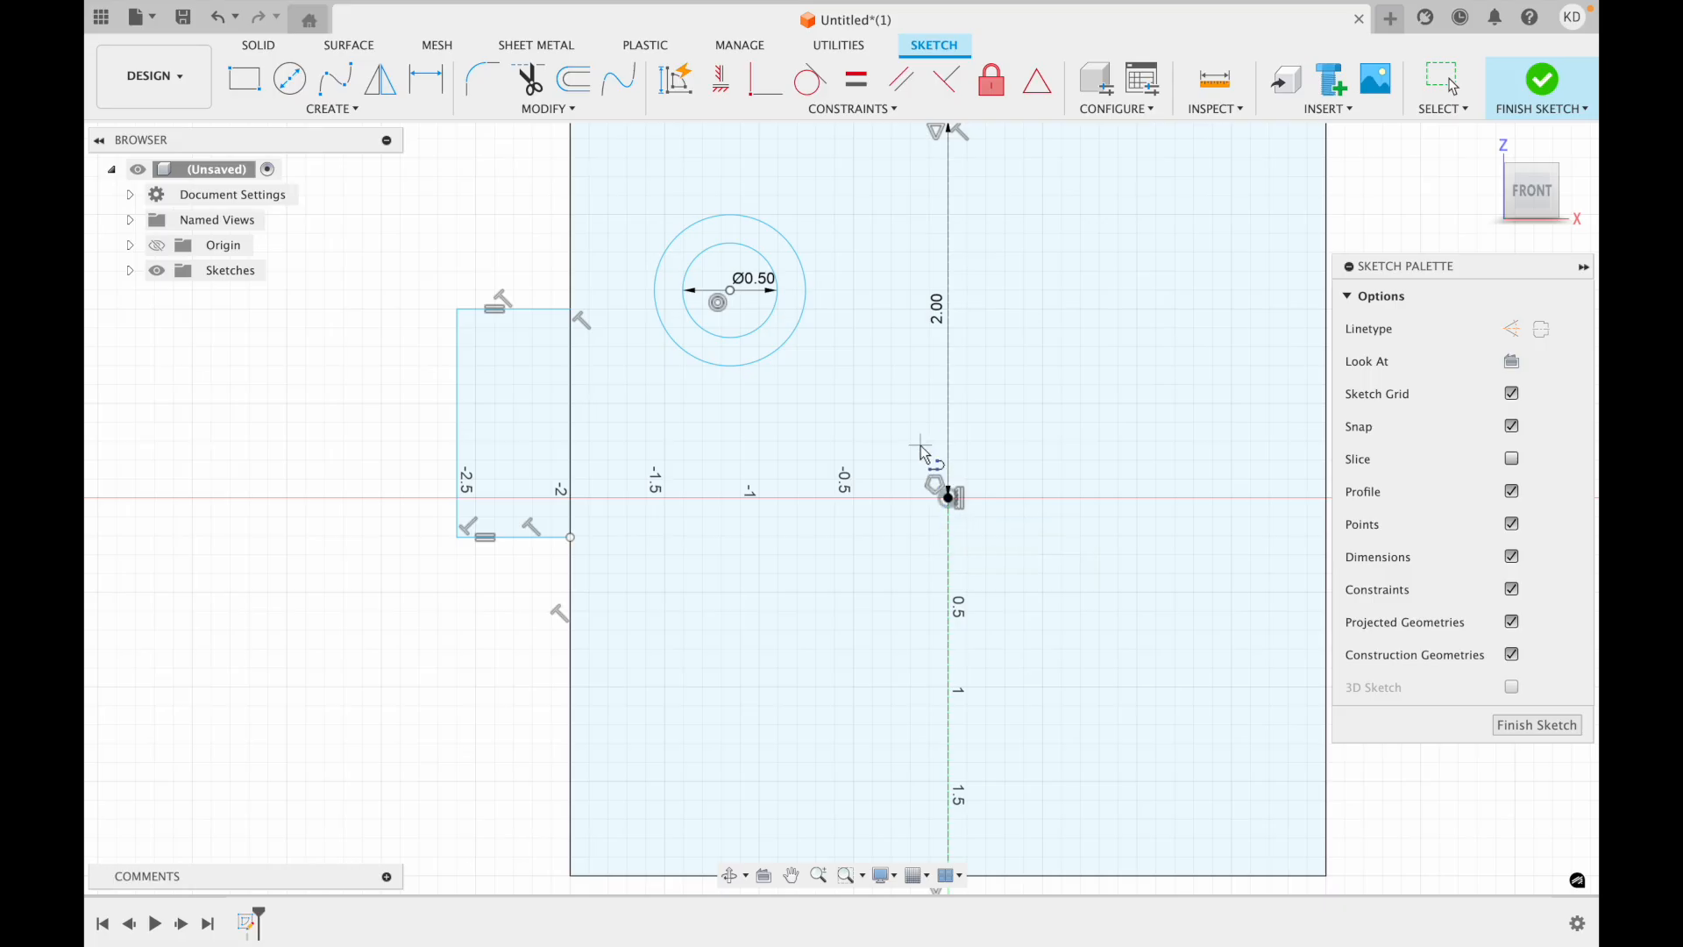
pyautogui.moveTo(923, 447); pyautogui.dragTo(822, 446)
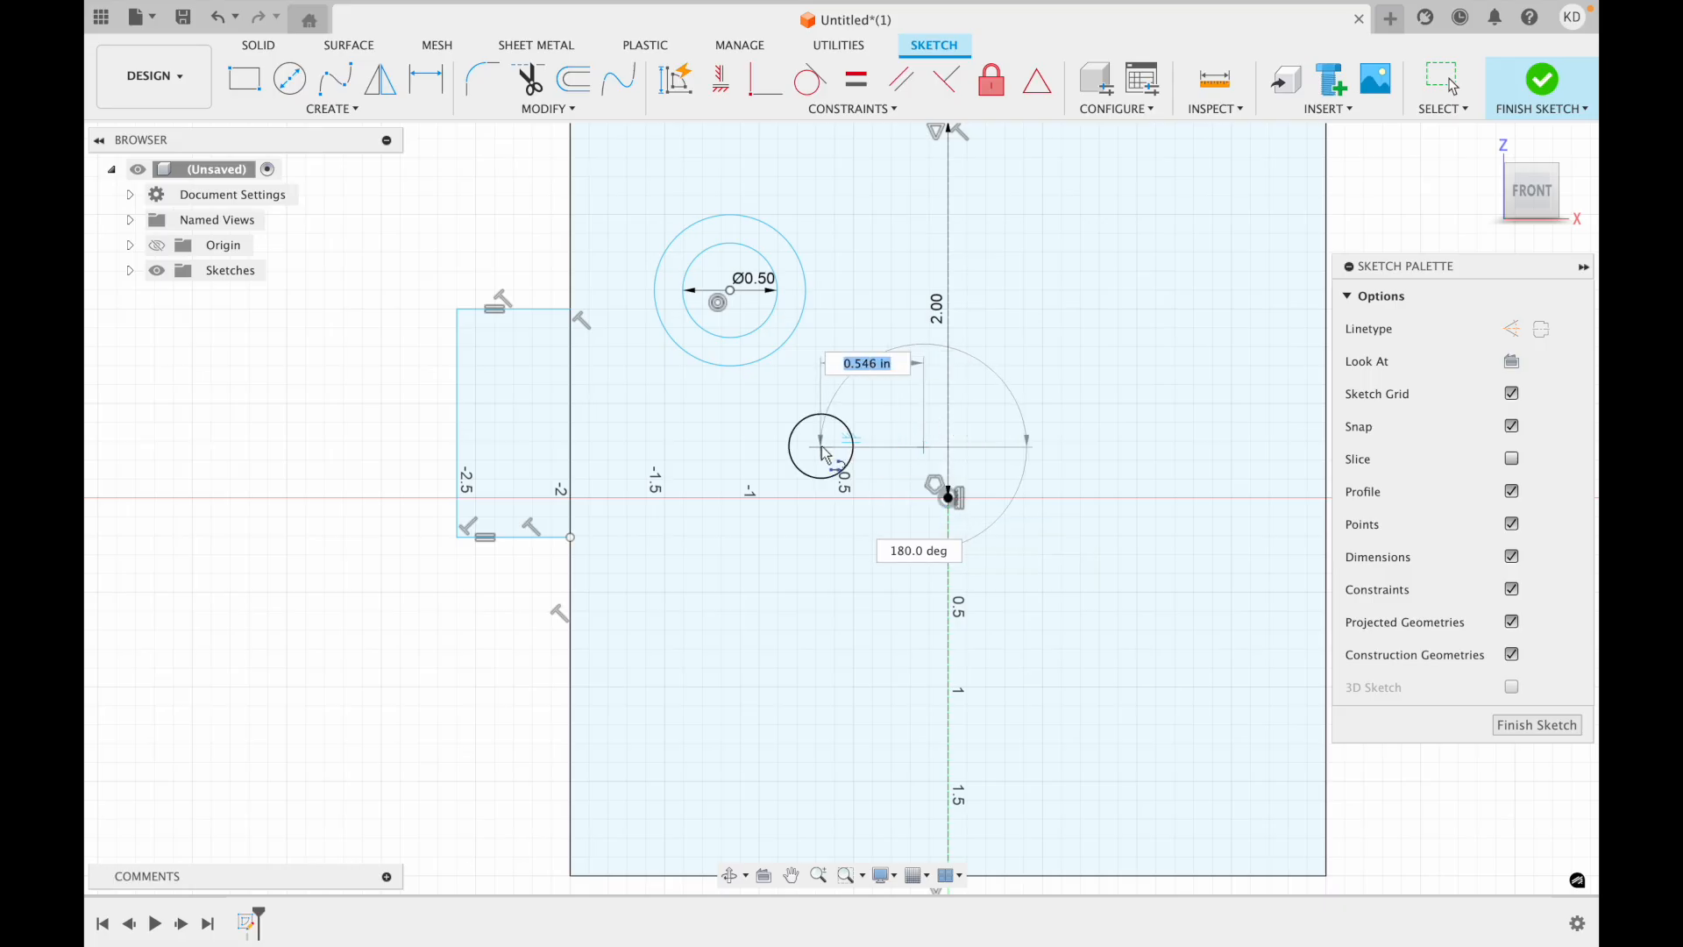
pyautogui.click(821, 448)
pyautogui.click(821, 573)
pyautogui.click(948, 574)
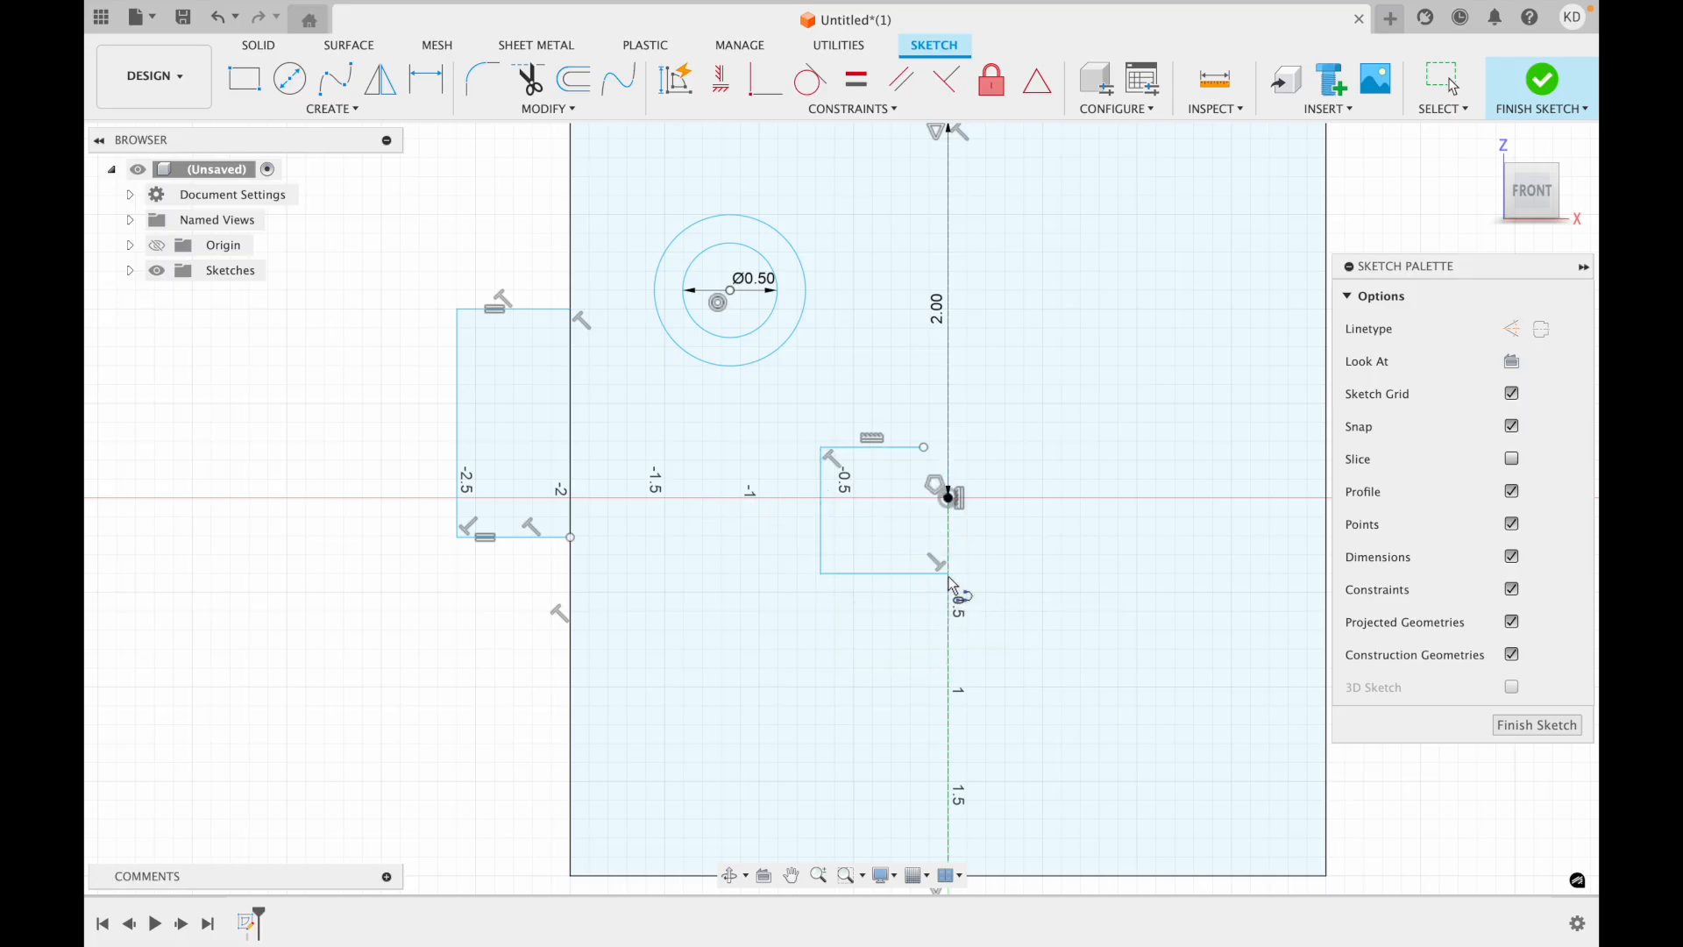
# Make the top and bottom lines of the open bracket around the origin equal in length.
pyautogui.press('Escape')
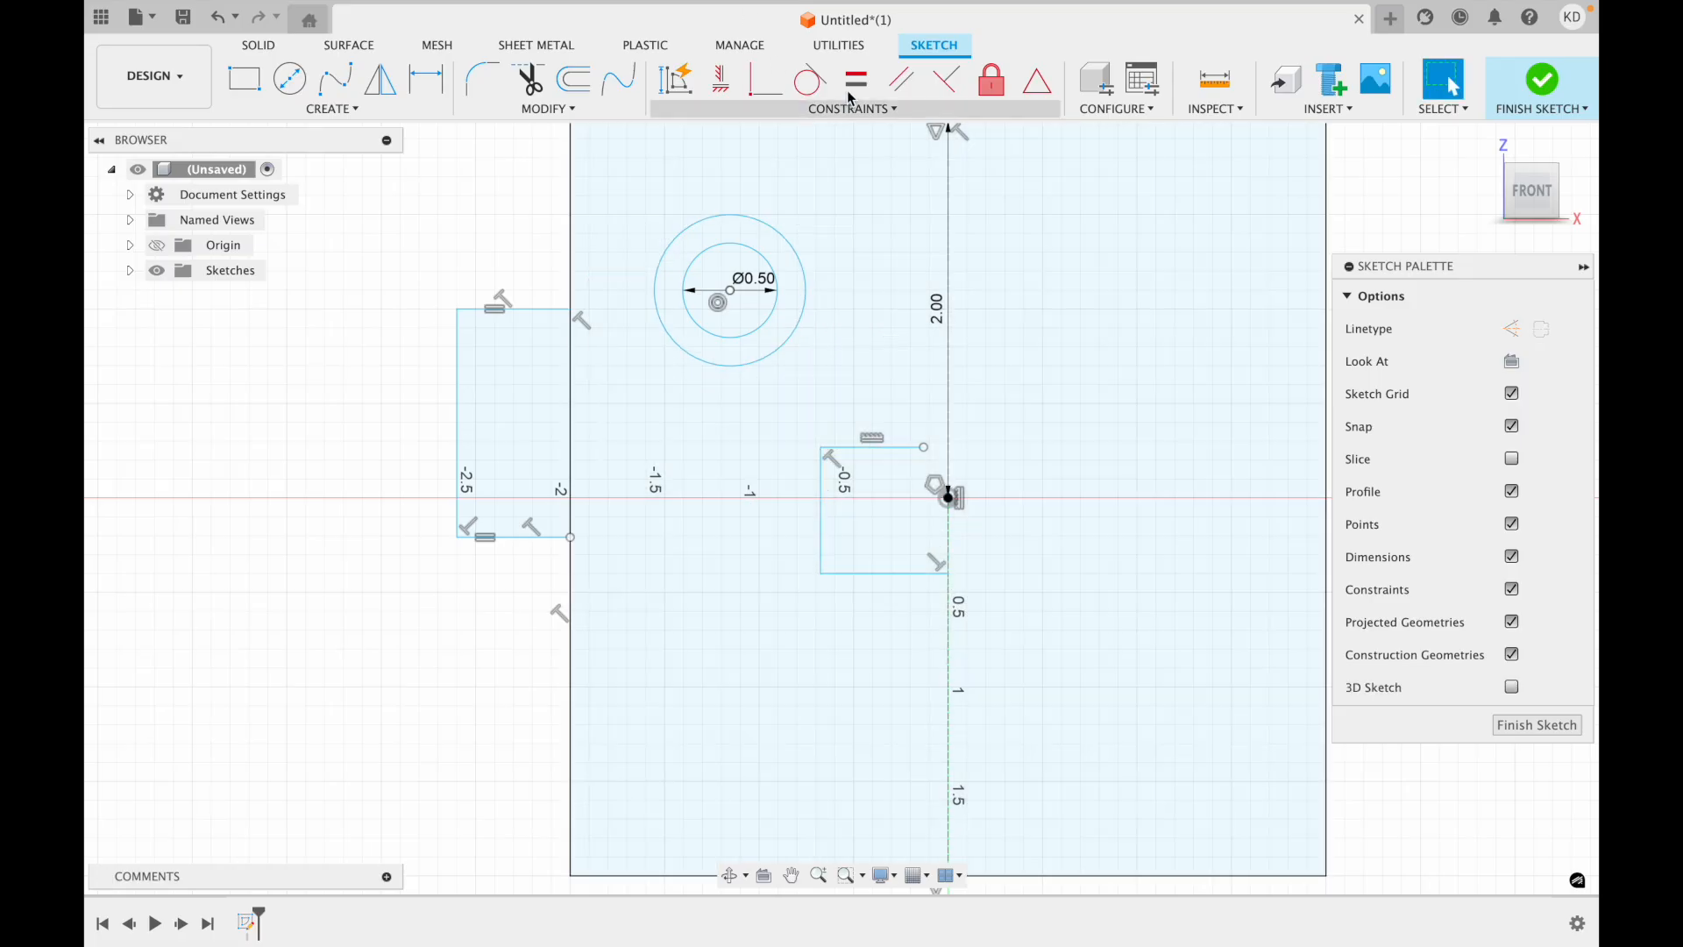
pyautogui.click(857, 81)
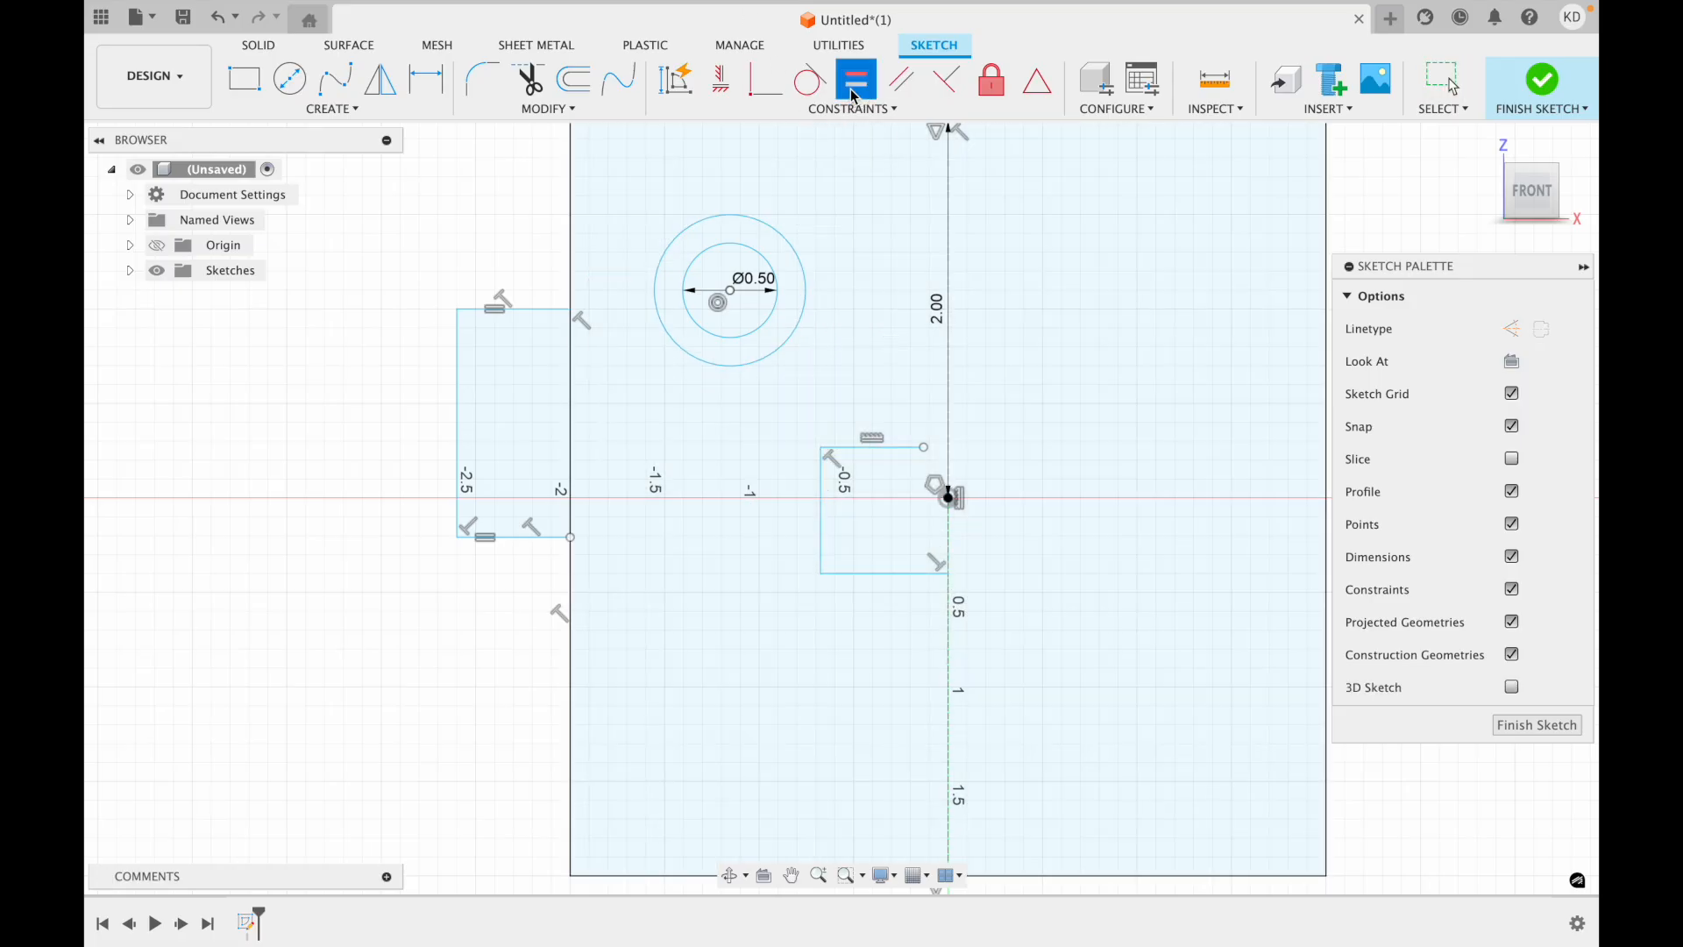
pyautogui.click(891, 450)
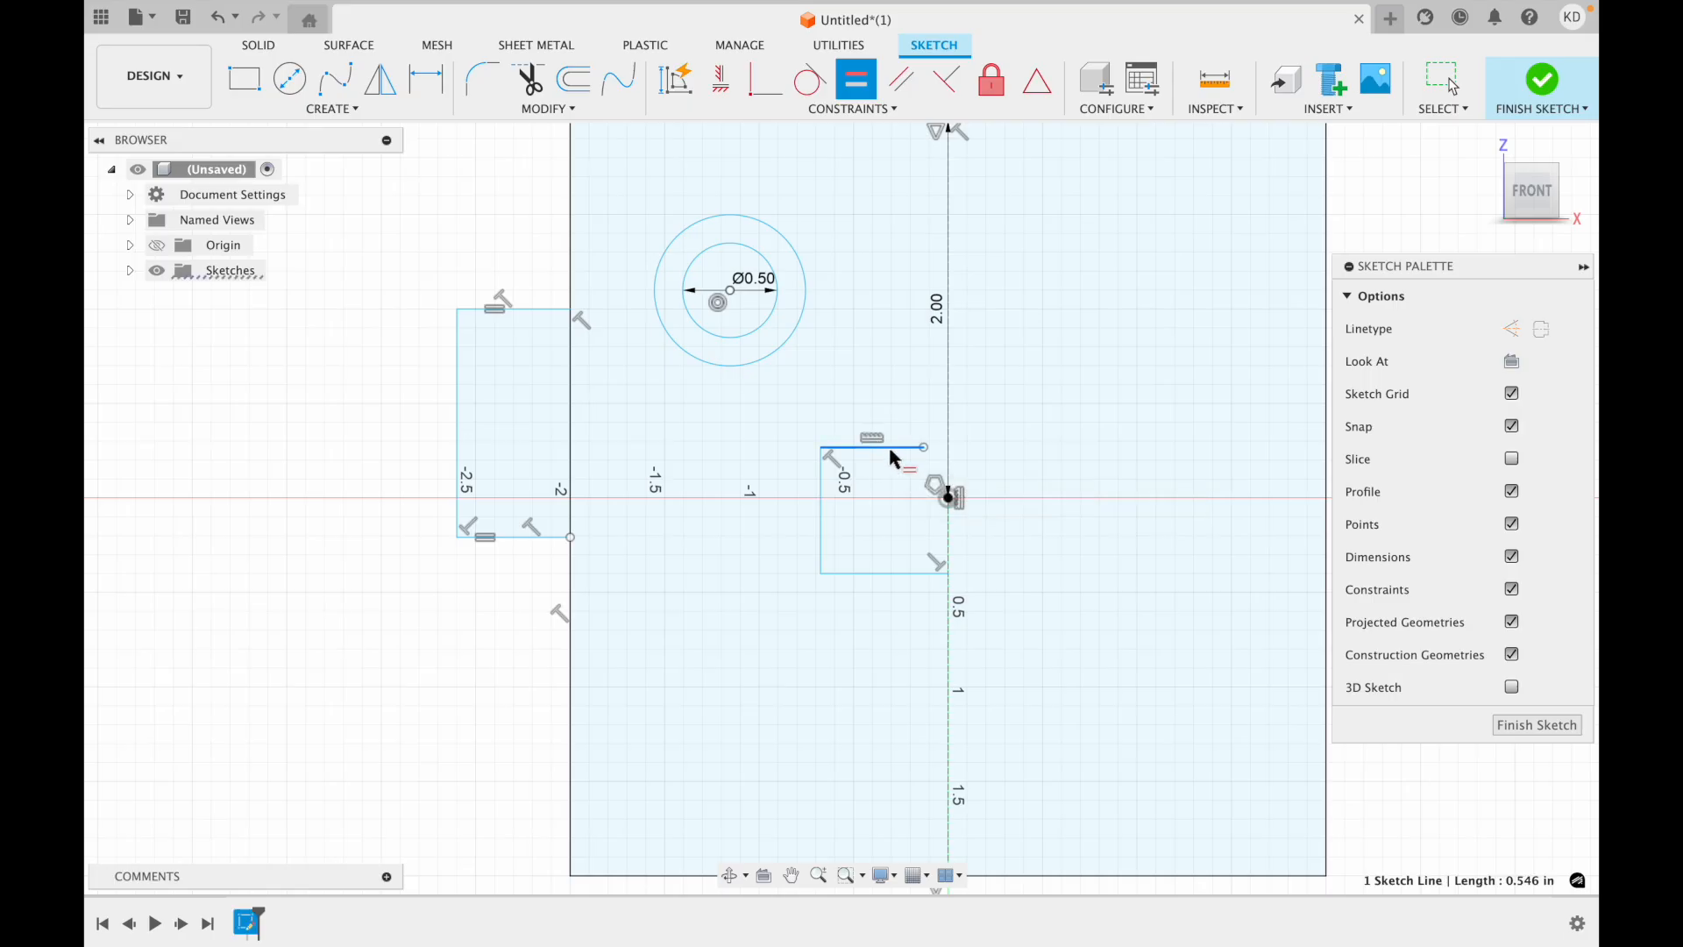
pyautogui.click(906, 576)
pyautogui.press('Escape')
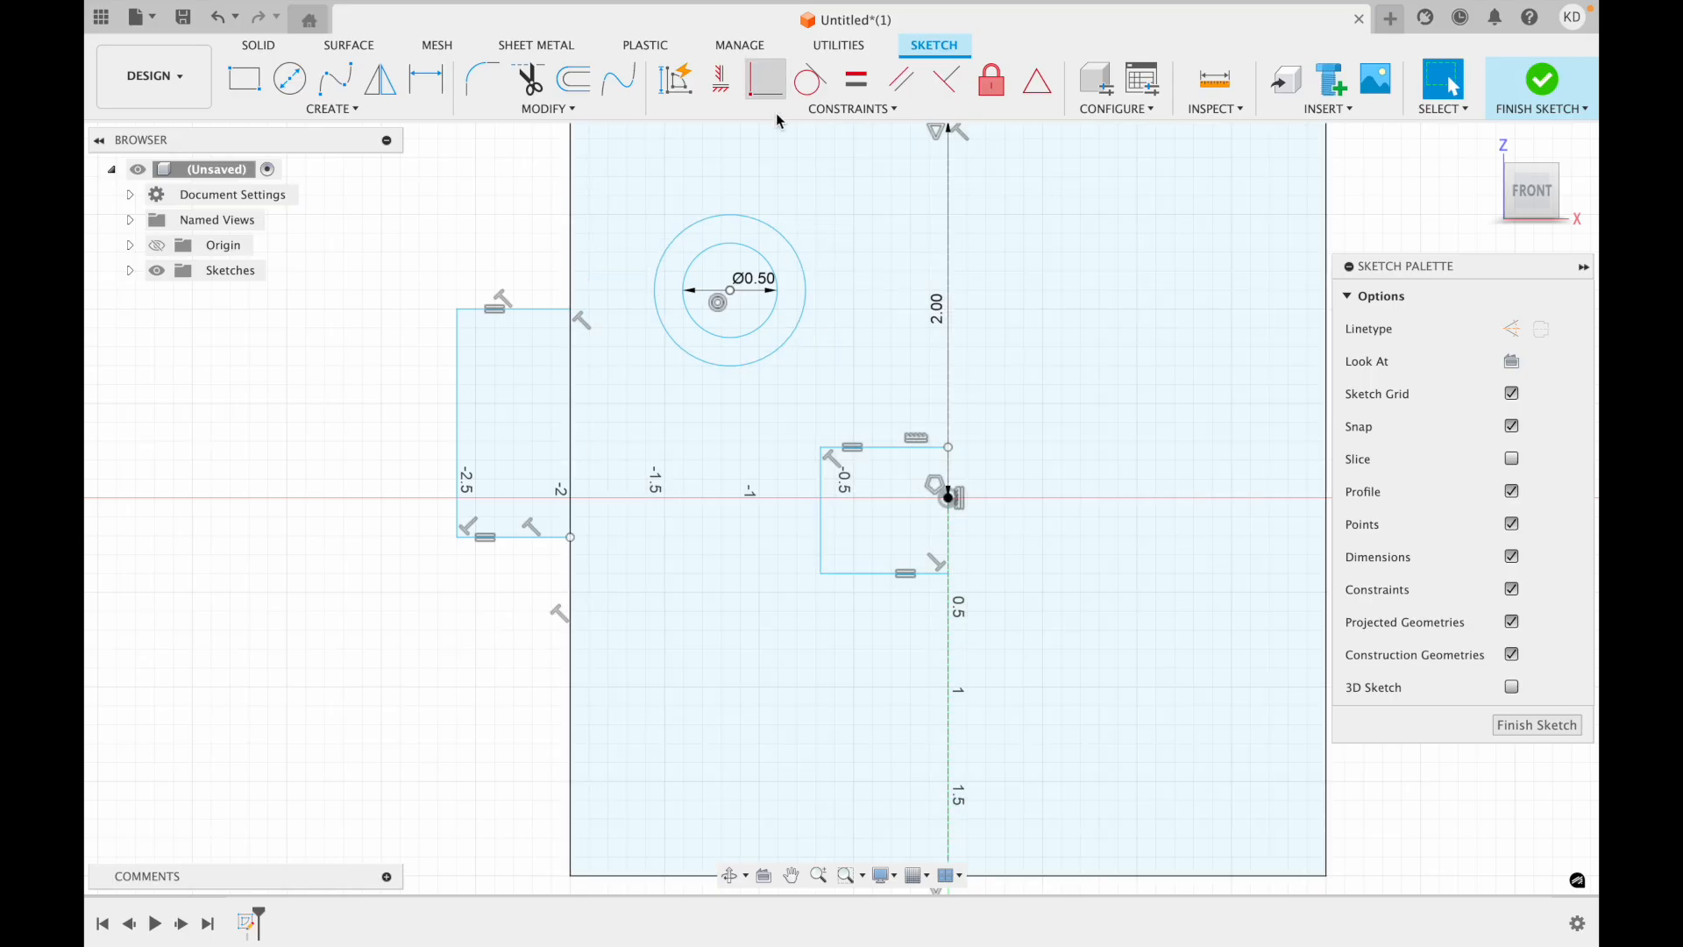
# Try to apply a perpendicular constraint between the bracket's vertical line and its bottom line.
pyautogui.click(946, 88)
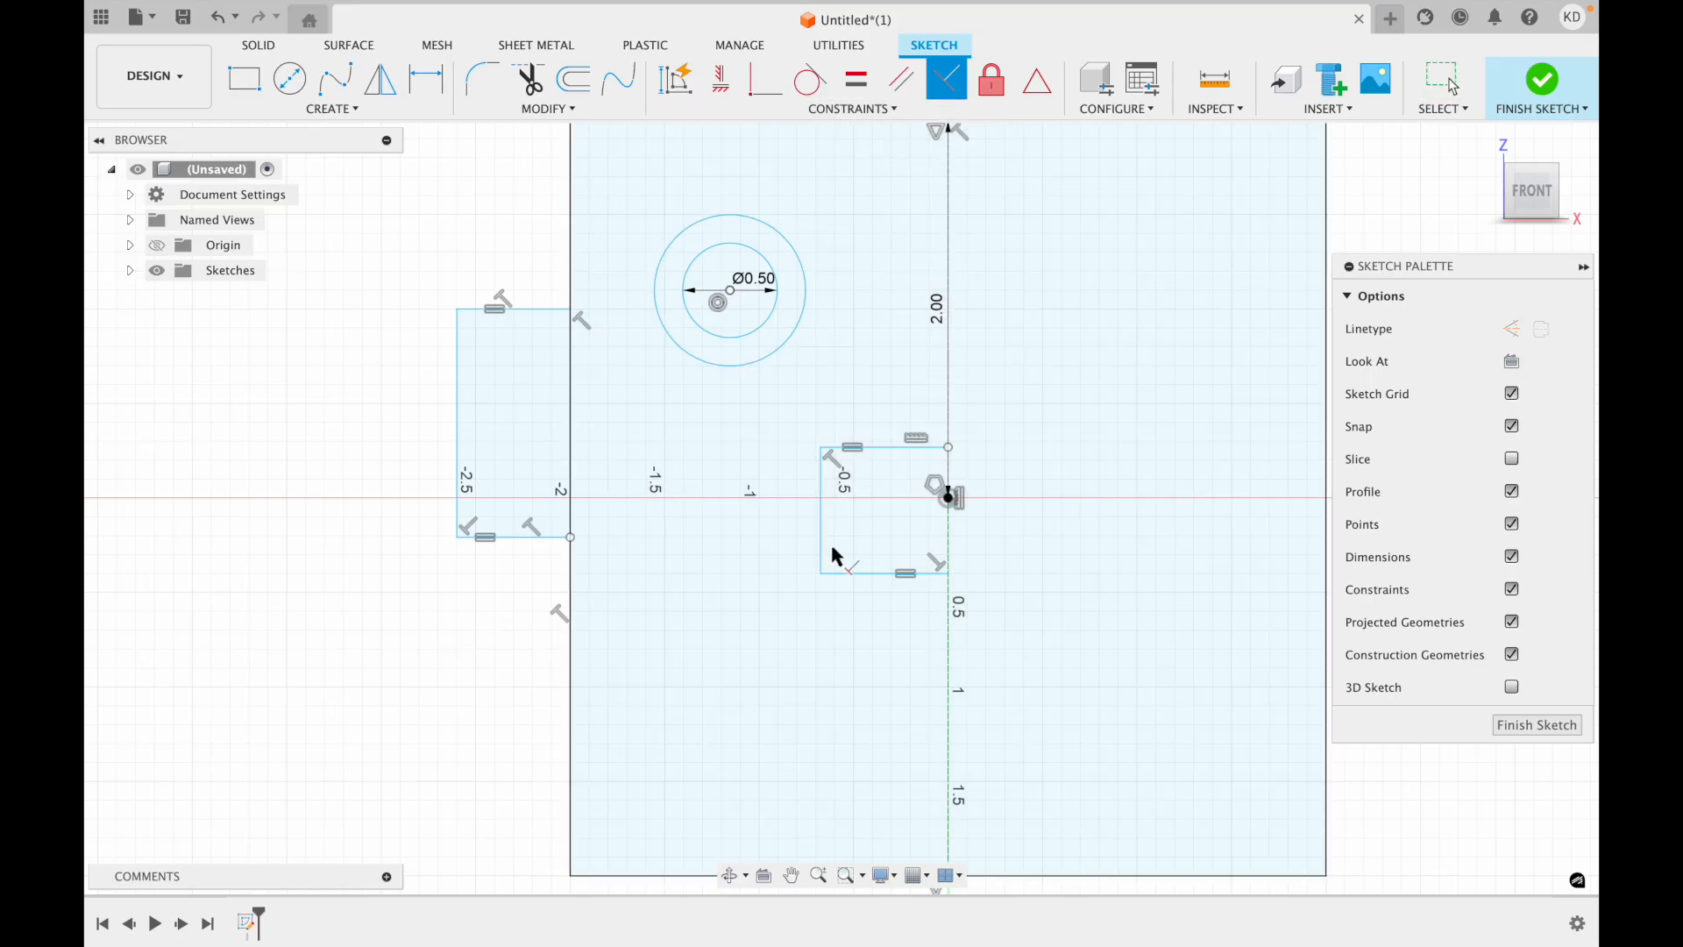
pyautogui.click(822, 524)
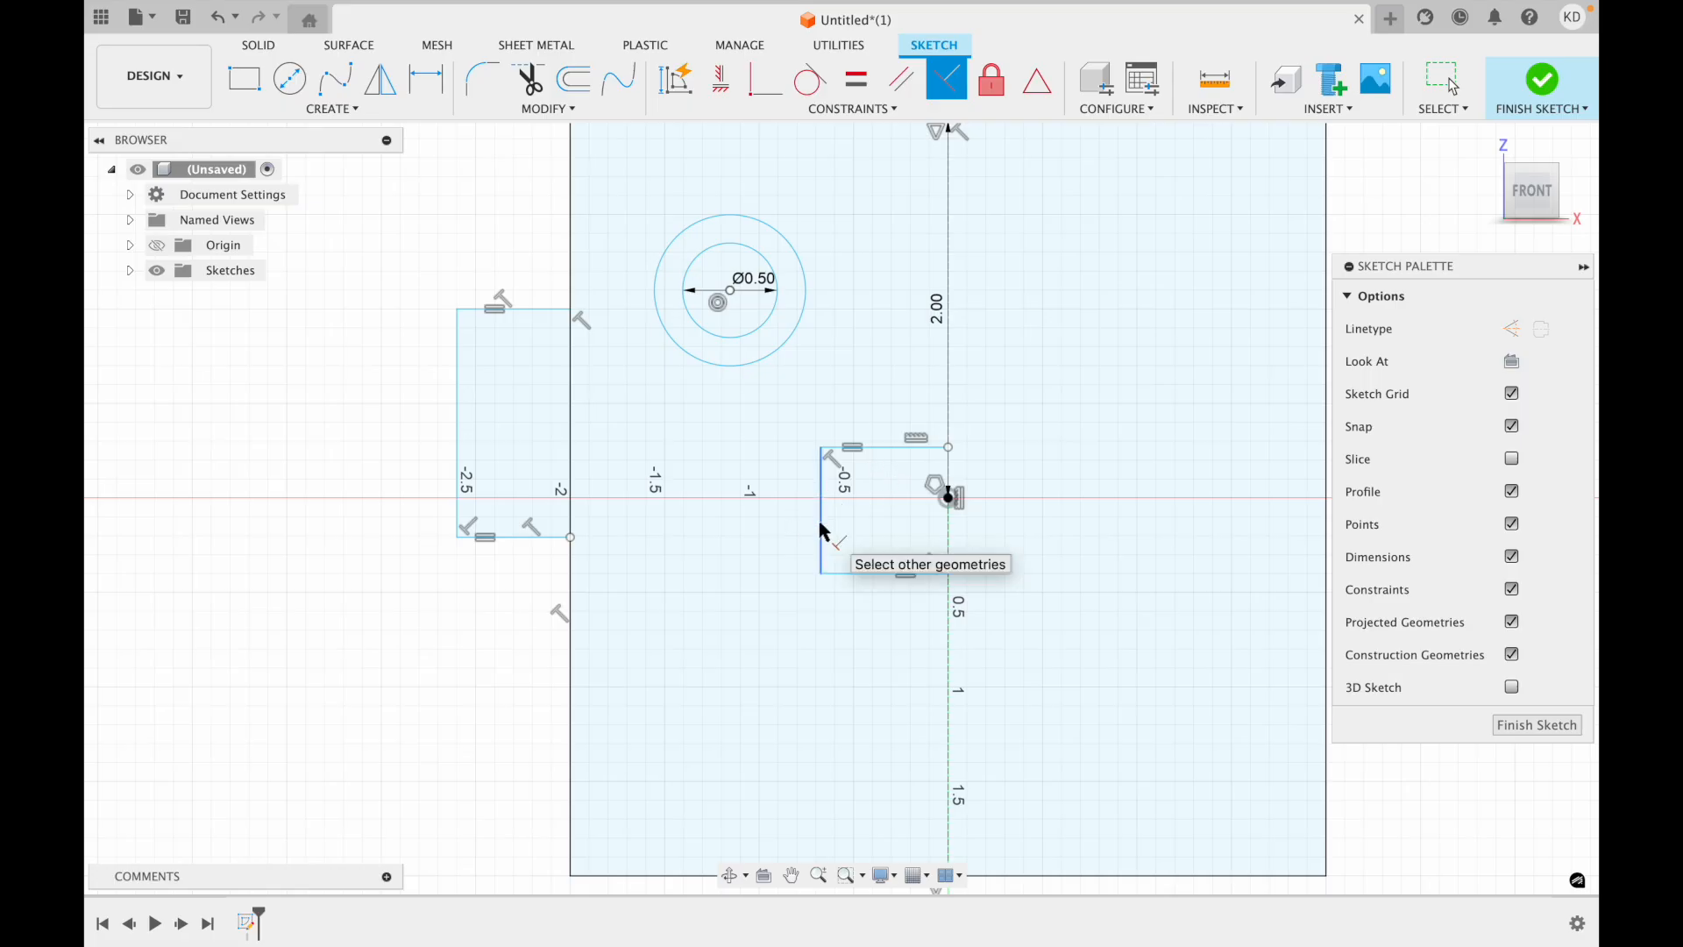
pyautogui.click(842, 574)
pyautogui.press('Escape')
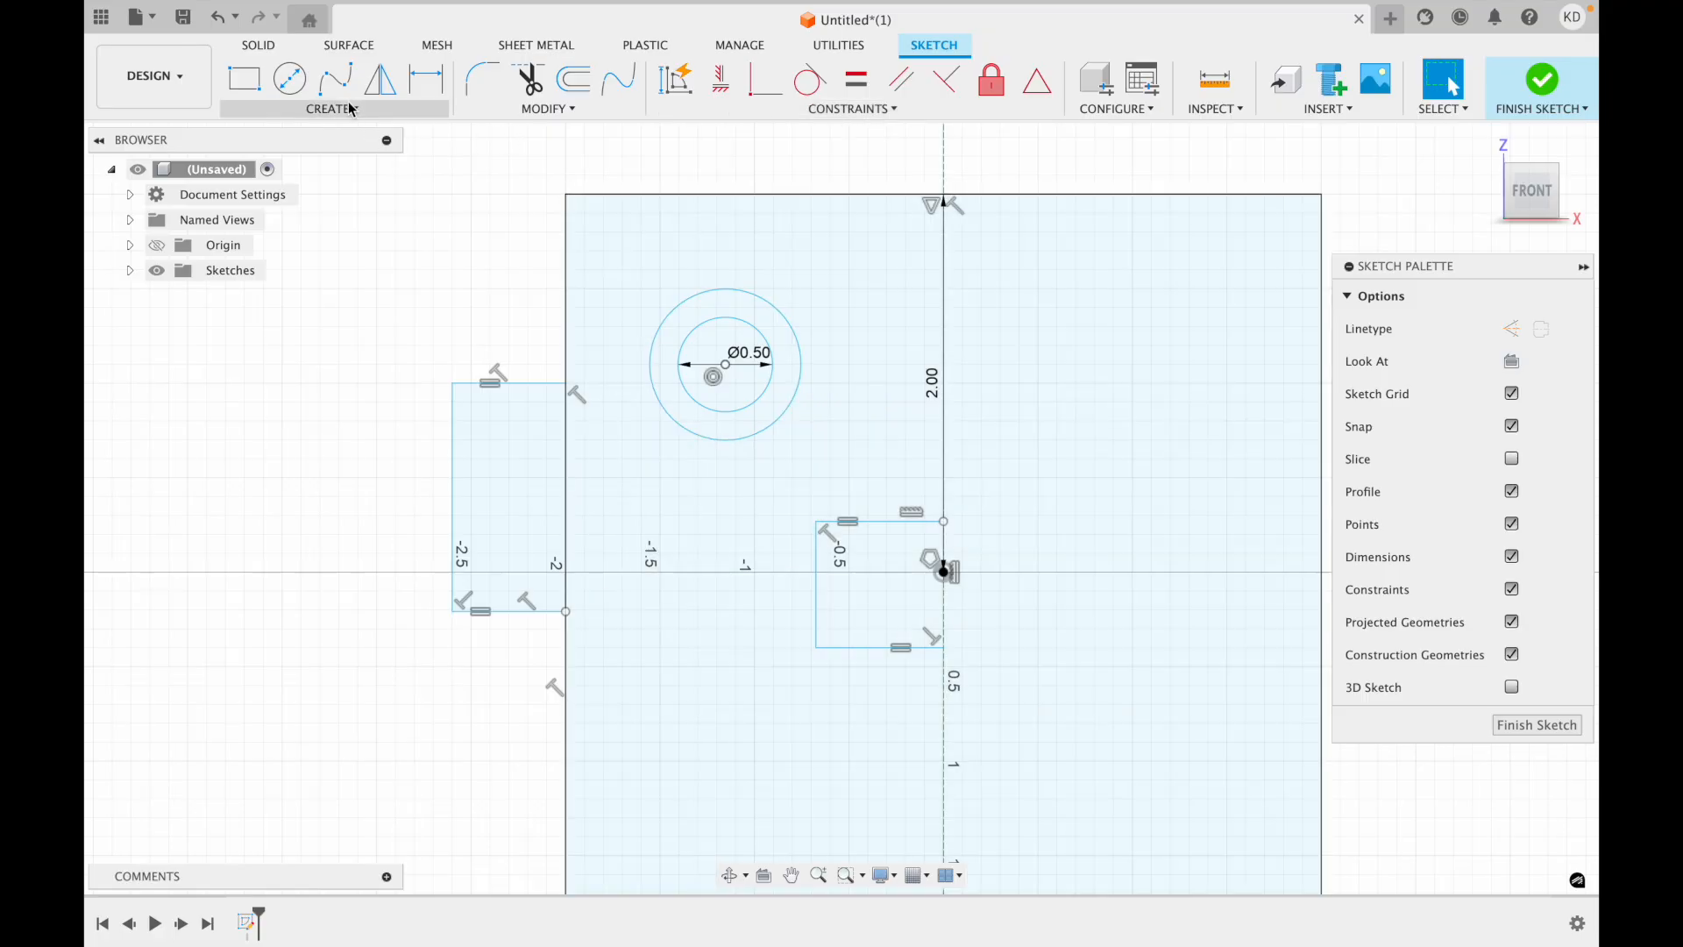
# Mirror the three outer tab lines, both concentric circles and the three bracket lines about the vertical construction centreline.
pyautogui.click(349, 108)
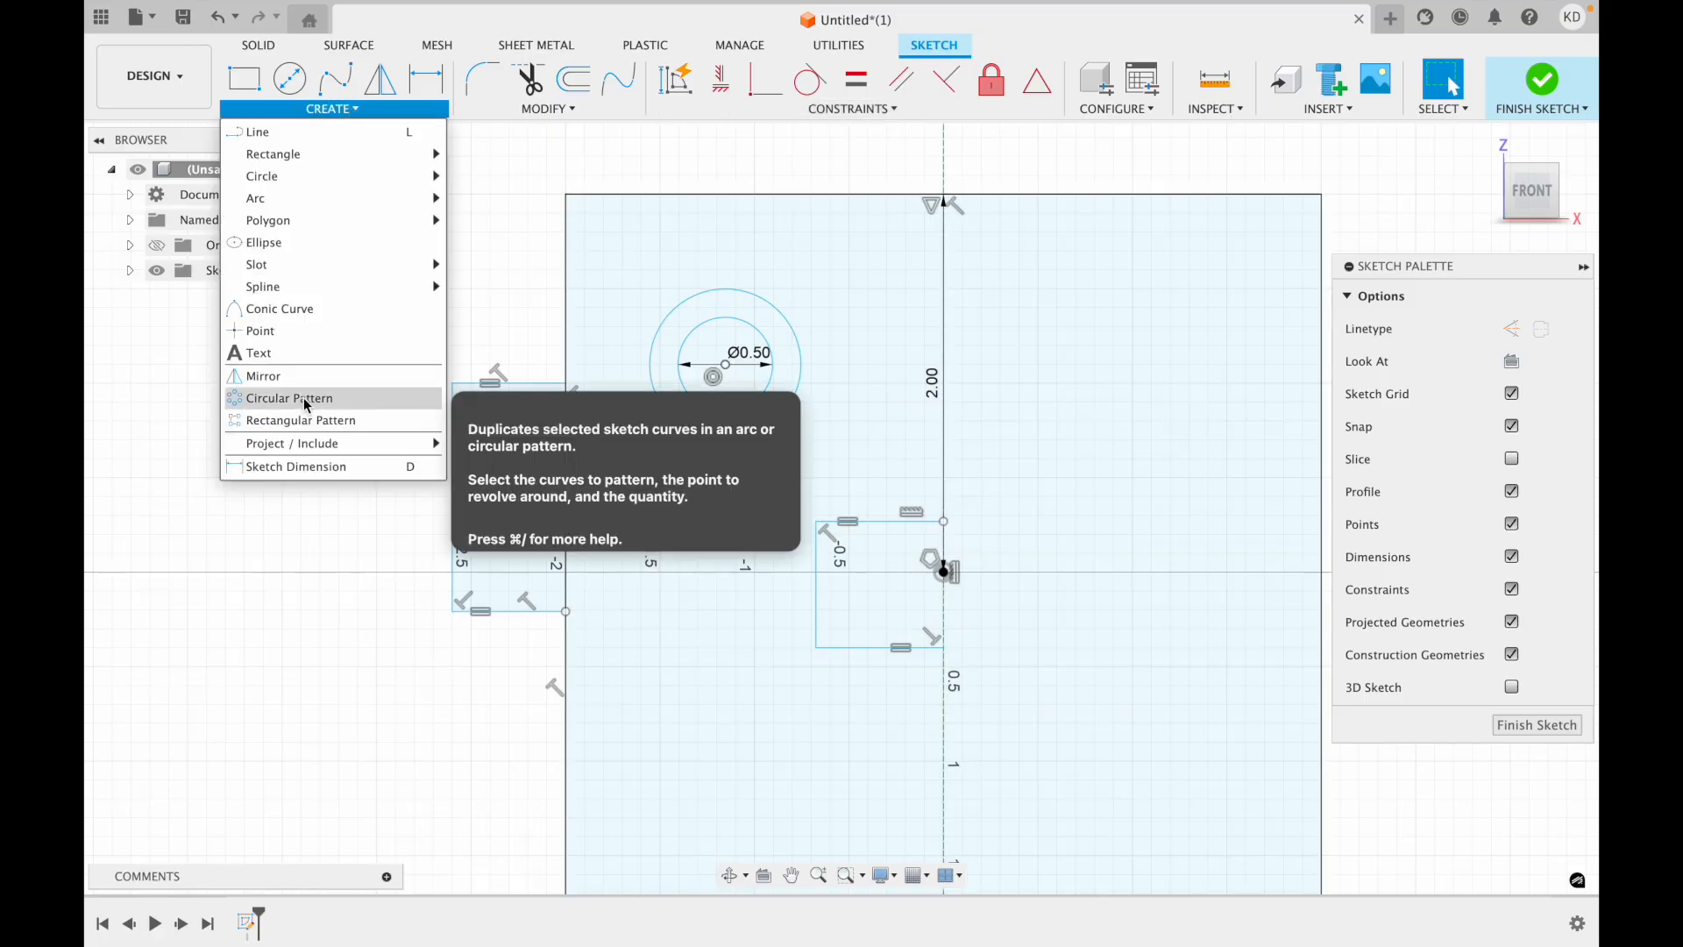
pyautogui.click(294, 383)
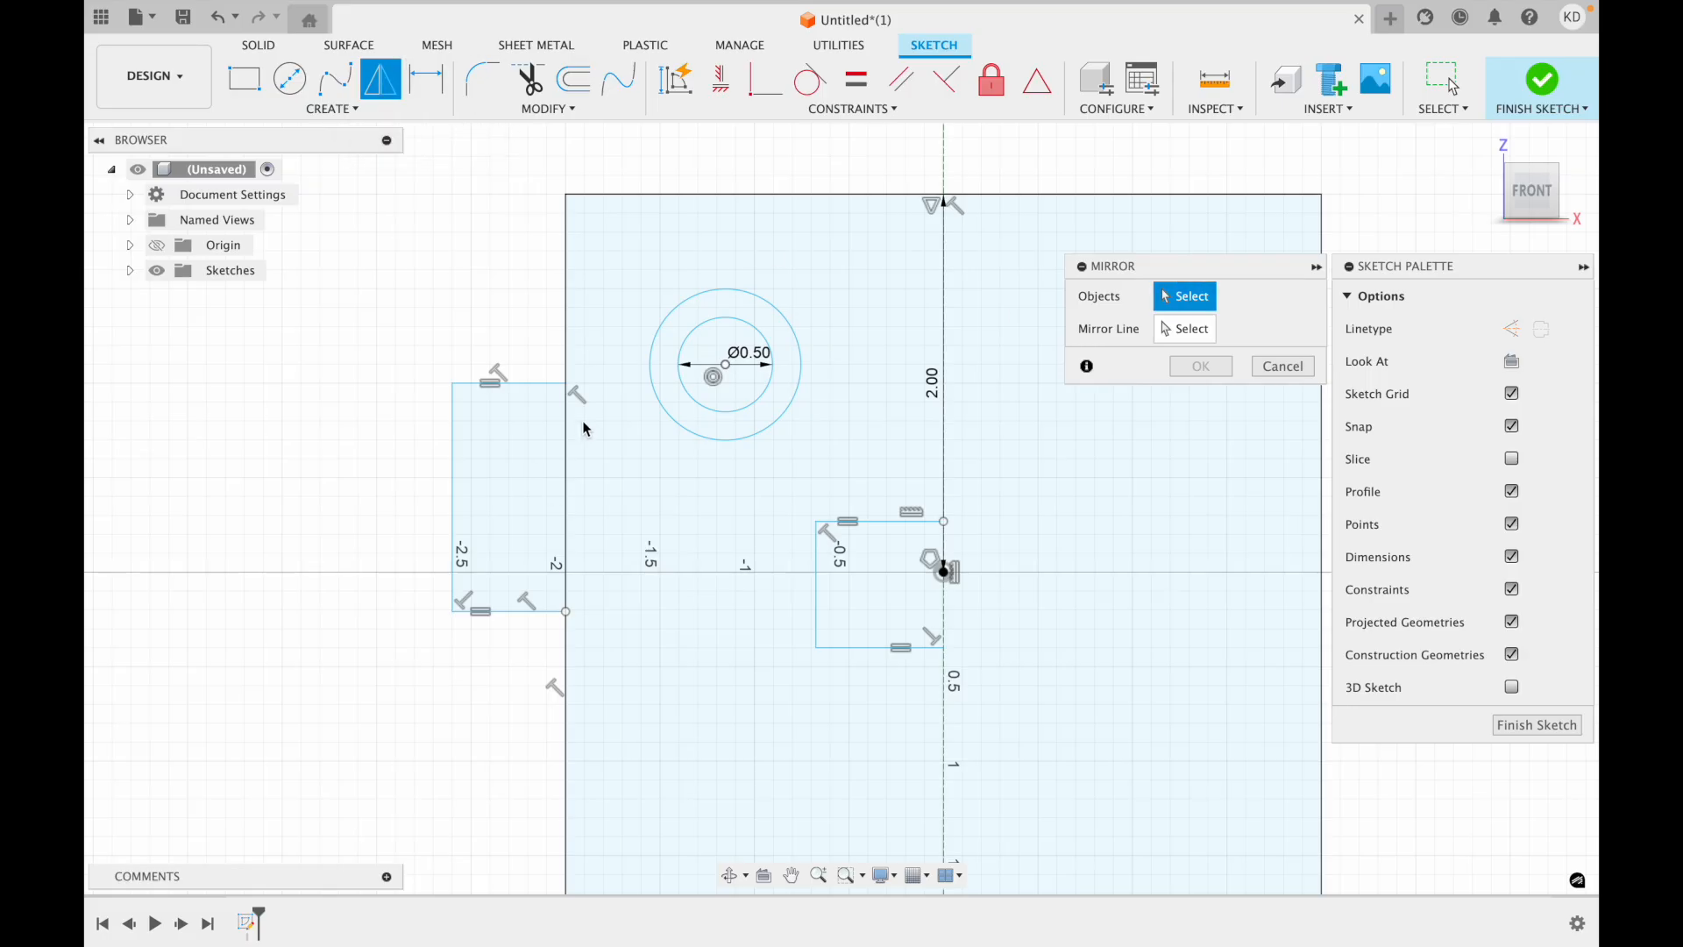
pyautogui.click(535, 384)
pyautogui.click(452, 429)
pyautogui.click(519, 610)
pyautogui.click(744, 408)
pyautogui.click(737, 439)
pyautogui.click(816, 575)
pyautogui.click(882, 522)
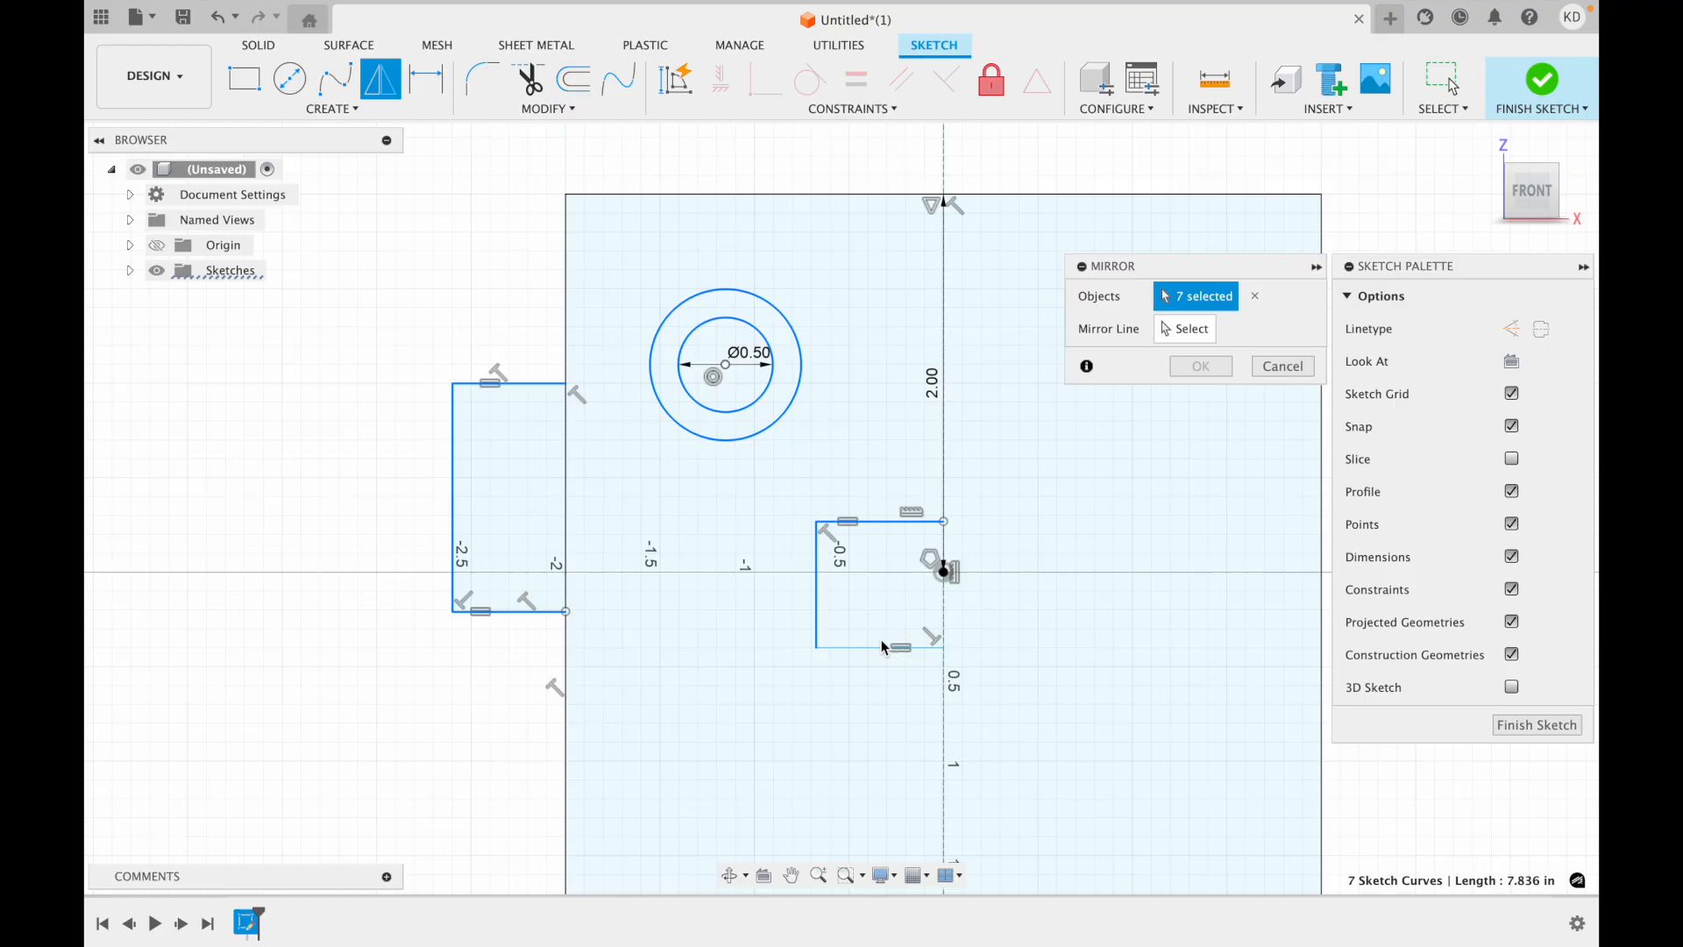
pyautogui.click(890, 649)
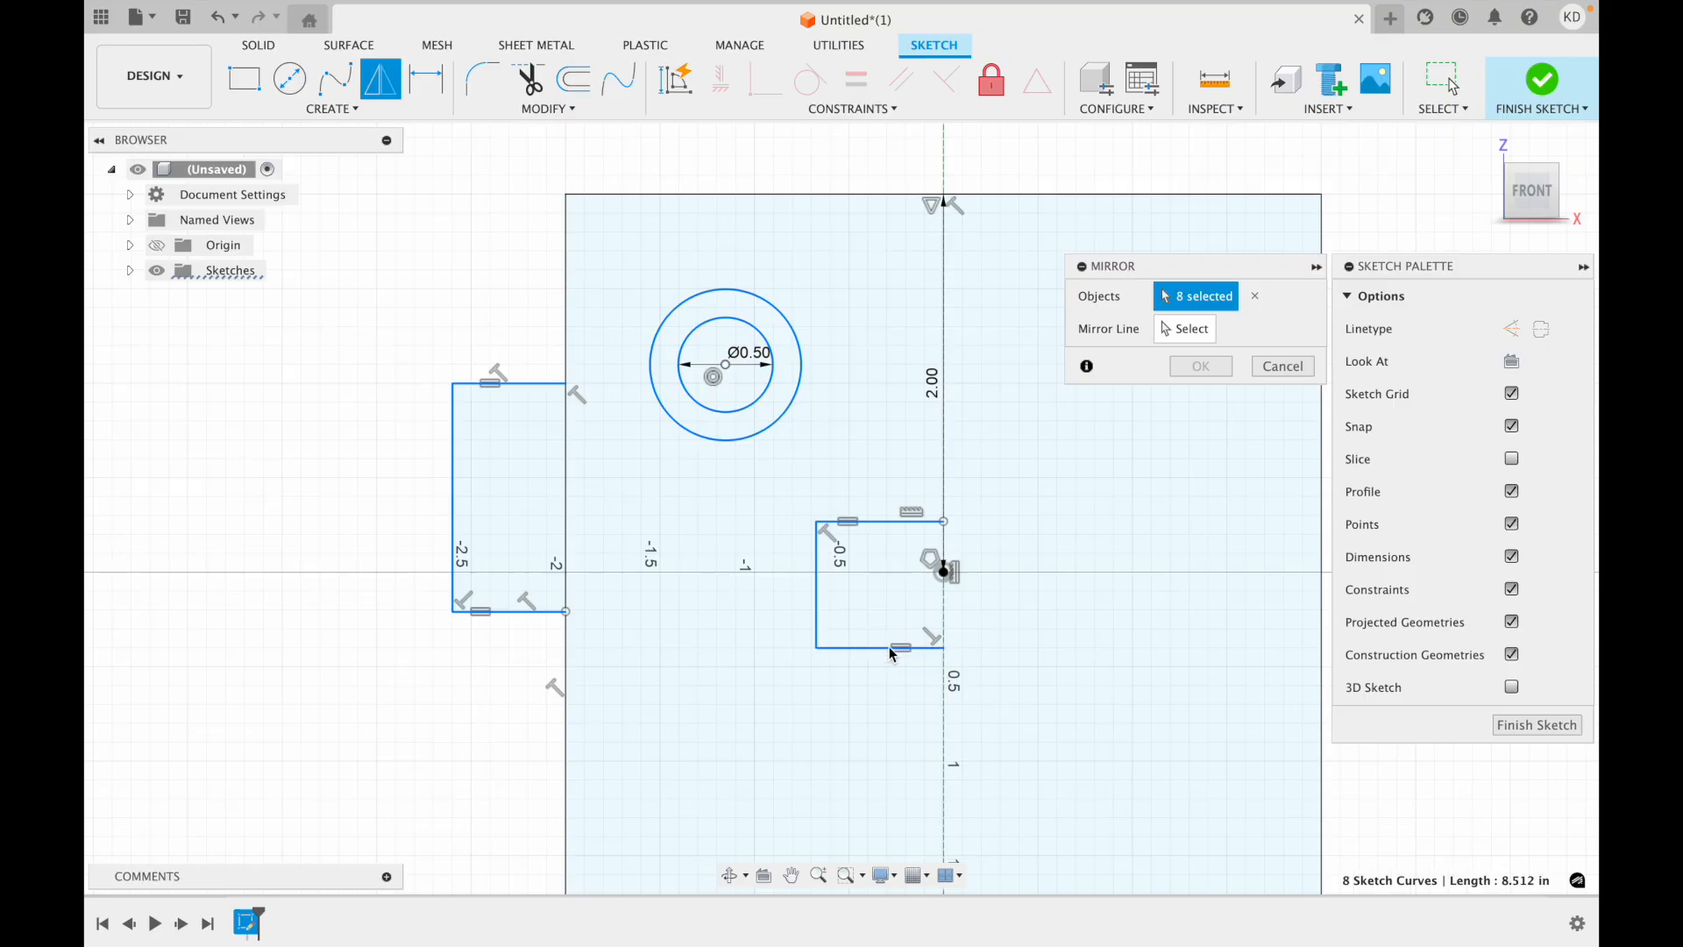
pyautogui.click(1188, 330)
pyautogui.click(946, 366)
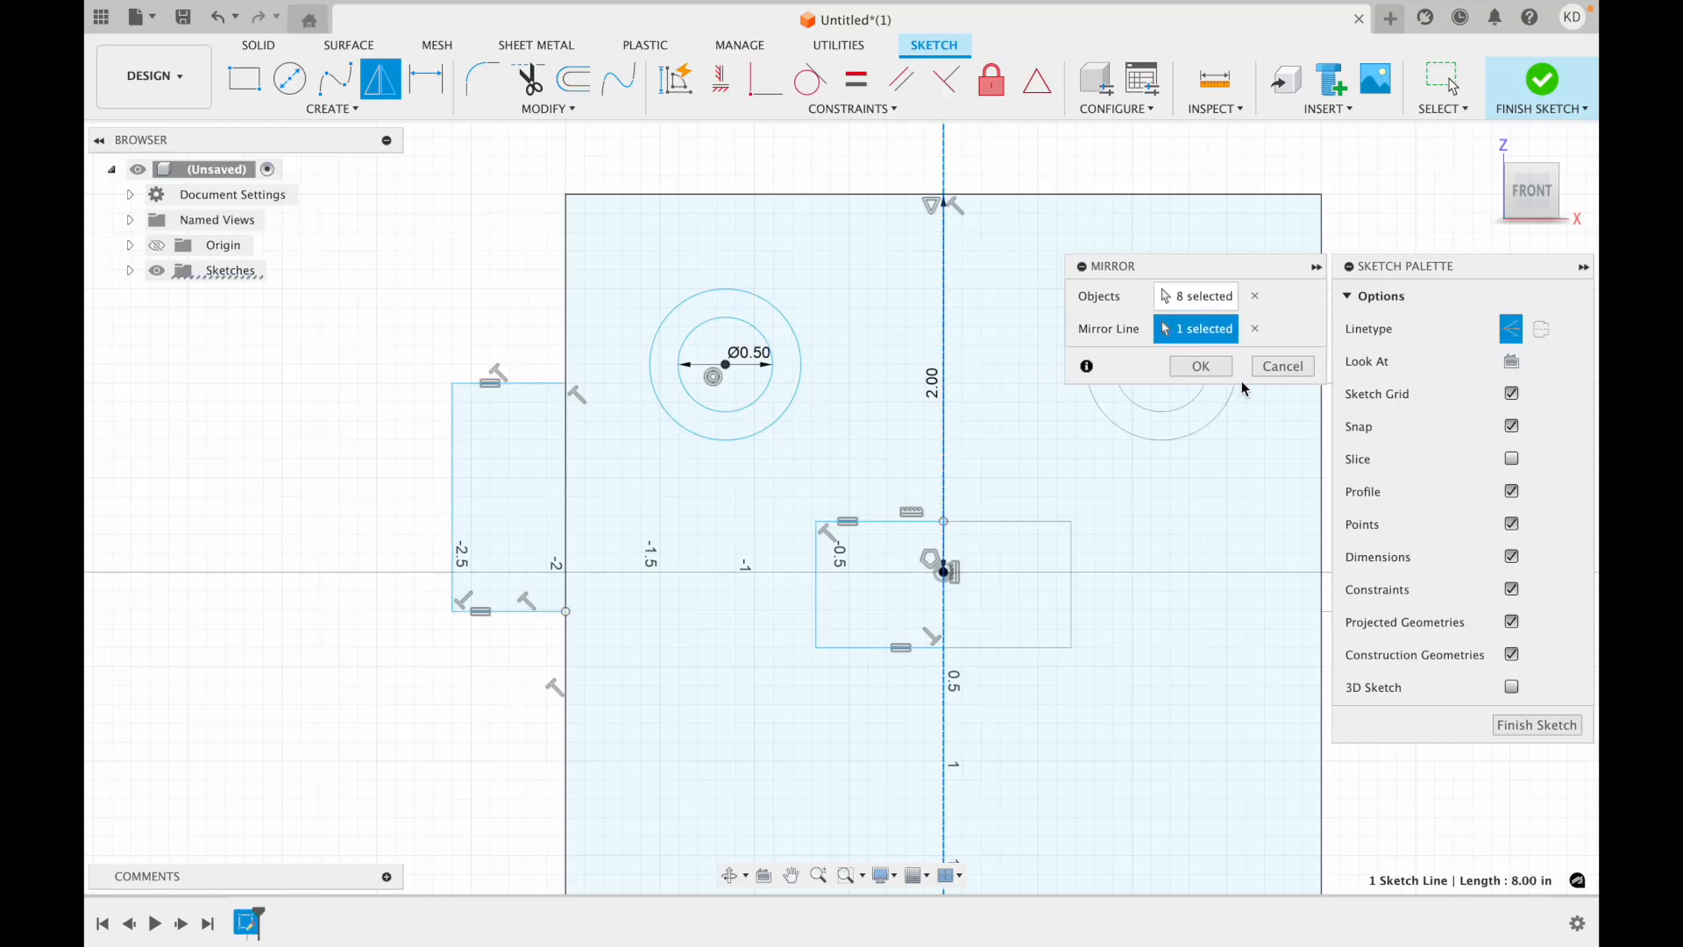
pyautogui.click(1199, 366)
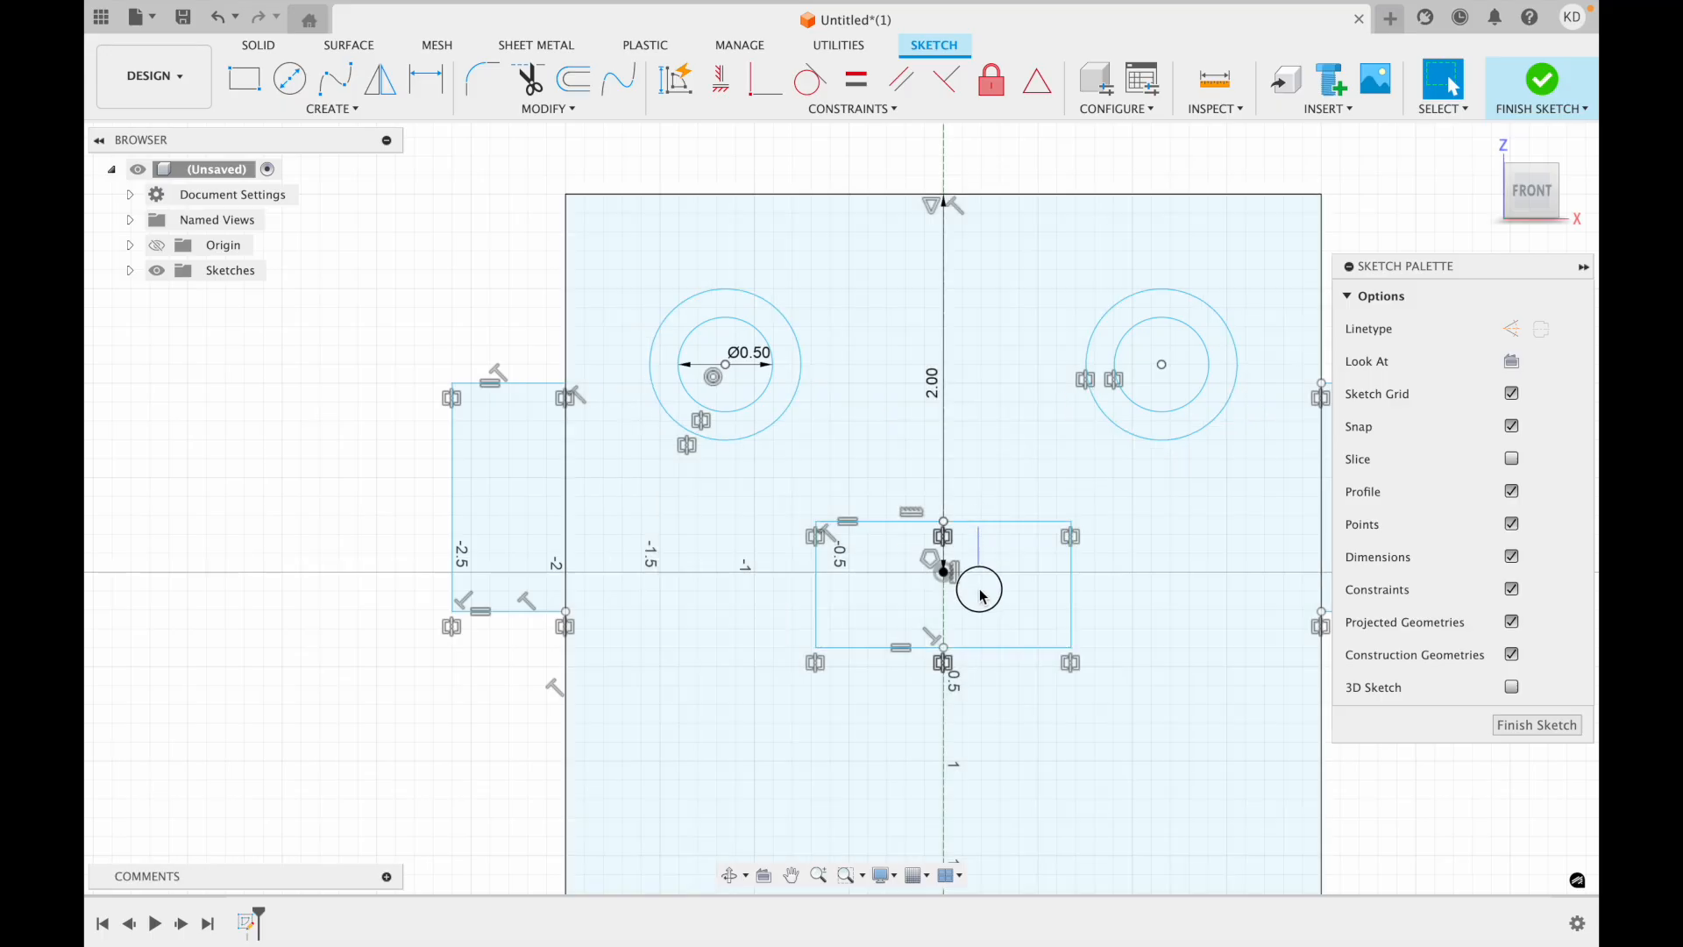
# Move the central rectangle below the origin, with its bottom edge at about Z -0.95 in and its top edge at about Z -0.35 in.
pyautogui.click(977, 587)
pyautogui.moveTo(946, 625); pyautogui.dragTo(947, 626)
pyautogui.click(1135, 568)
pyautogui.moveTo(1169, 710); pyautogui.dragTo(781, 497)
pyautogui.click(778, 503)
pyautogui.click(823, 648)
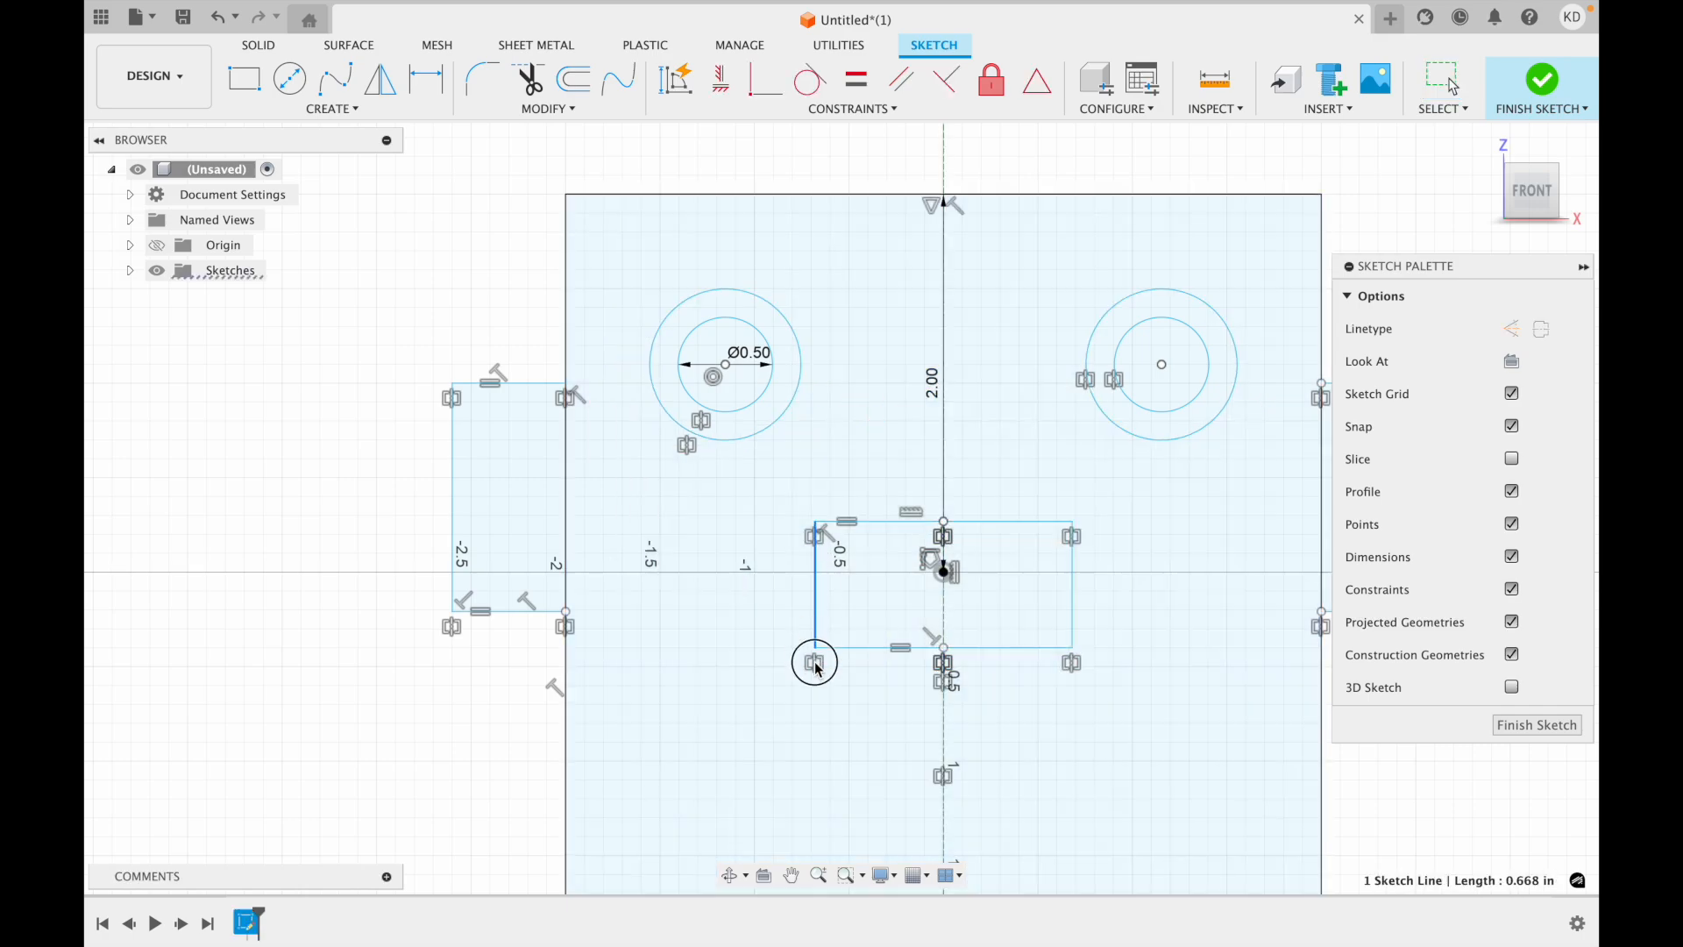
pyautogui.moveTo(837, 726); pyautogui.dragTo(839, 749)
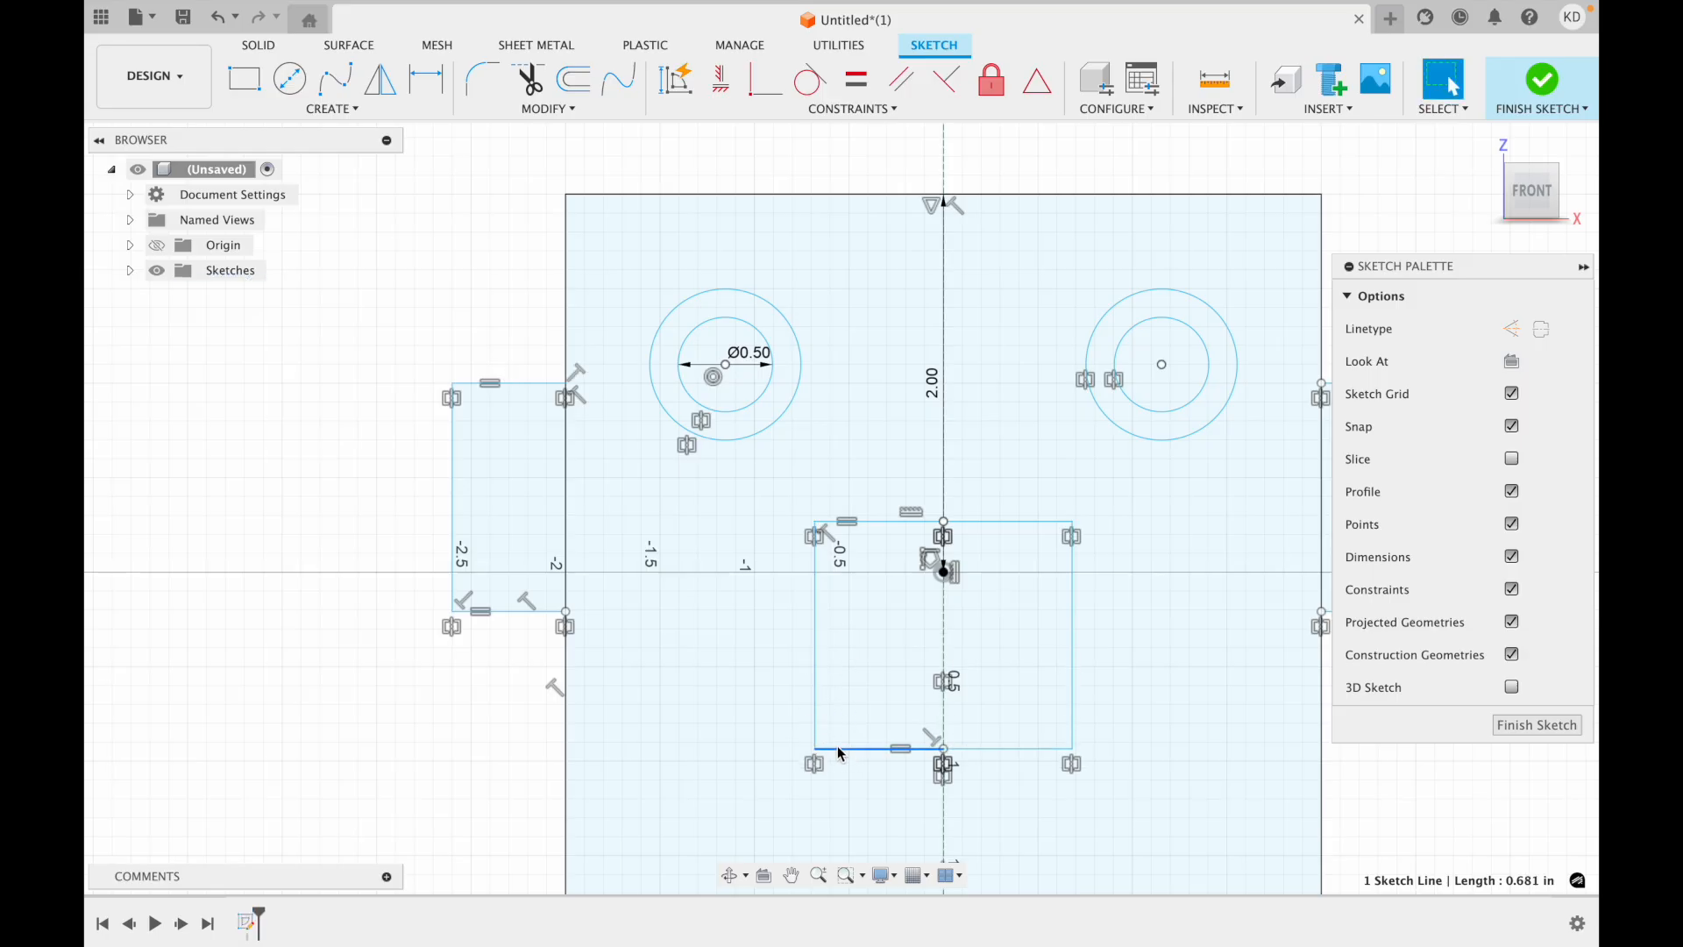
pyautogui.moveTo(873, 523); pyautogui.dragTo(873, 641)
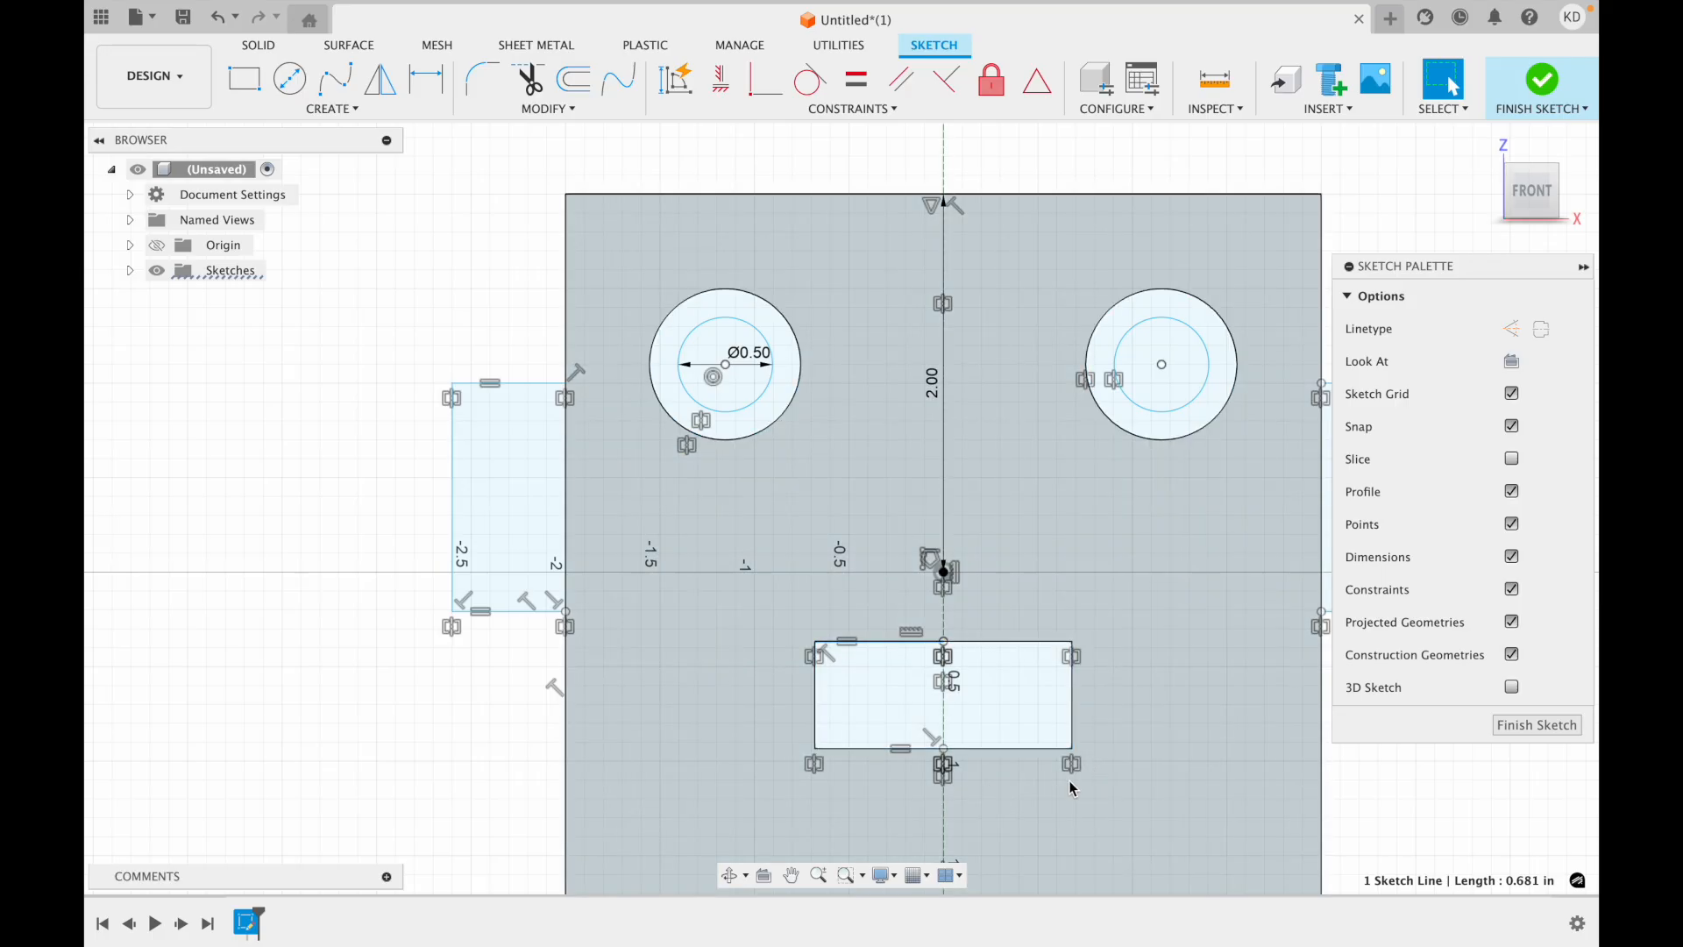
# Sketch a circle about 0.57 in in diameter, centred on the construction centreline about 1.4 in above the square.
pyautogui.scroll(-3, 1065, 783)
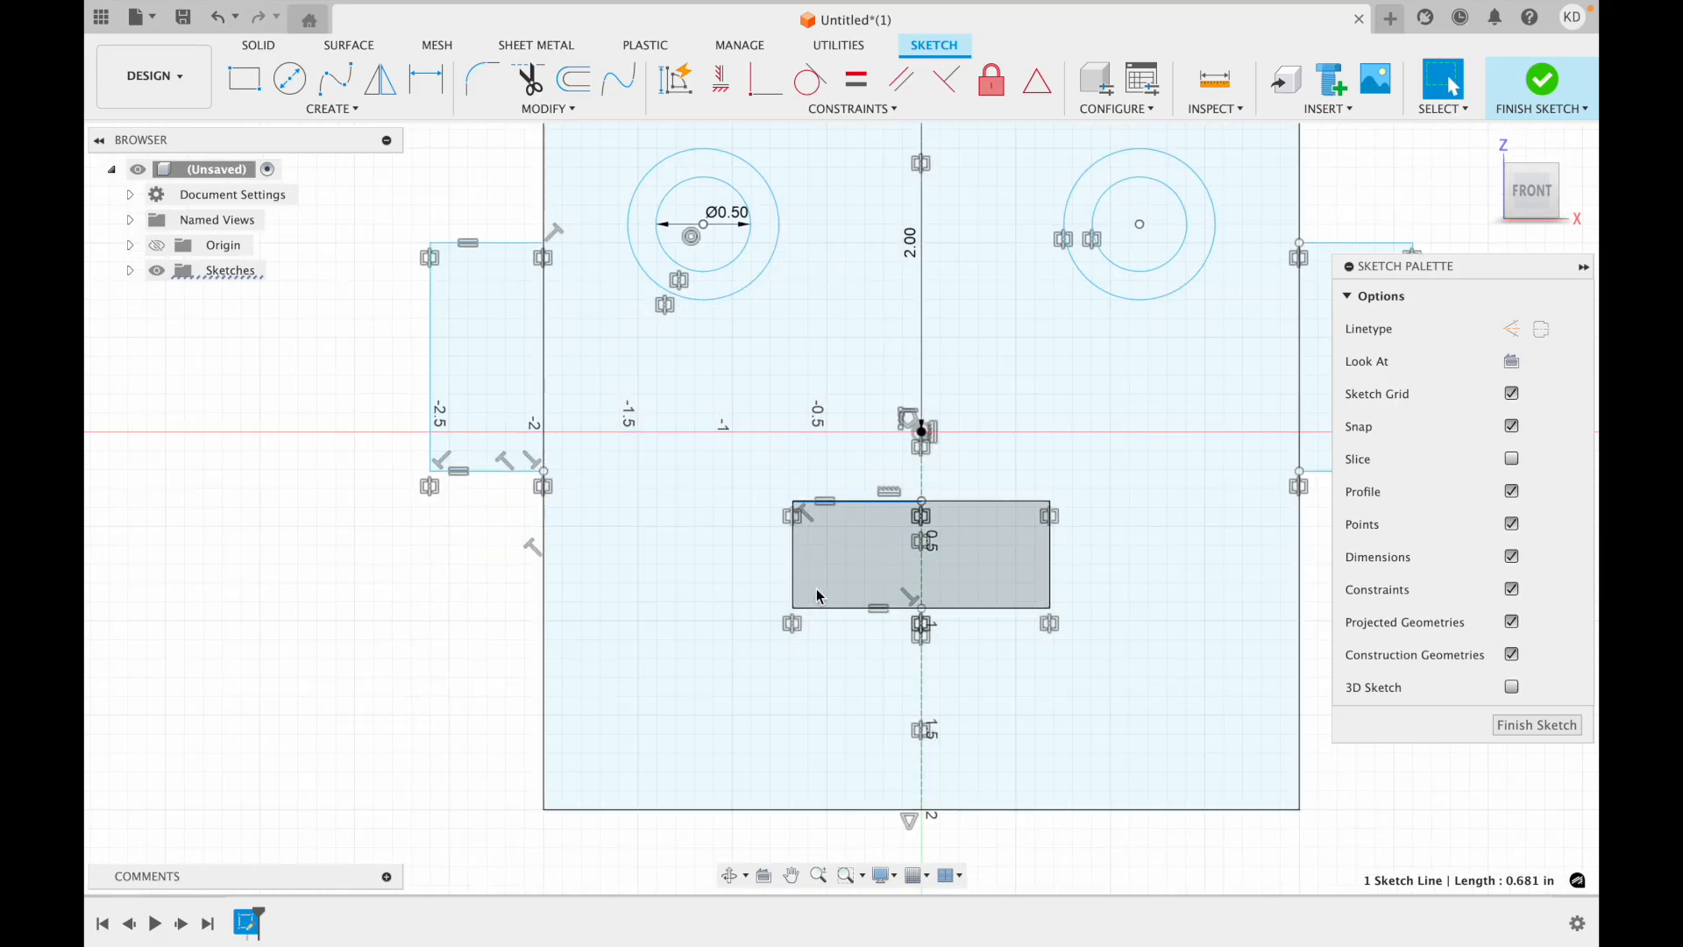
pyautogui.scroll(3, 818, 583)
pyautogui.scroll(-3, 822, 584)
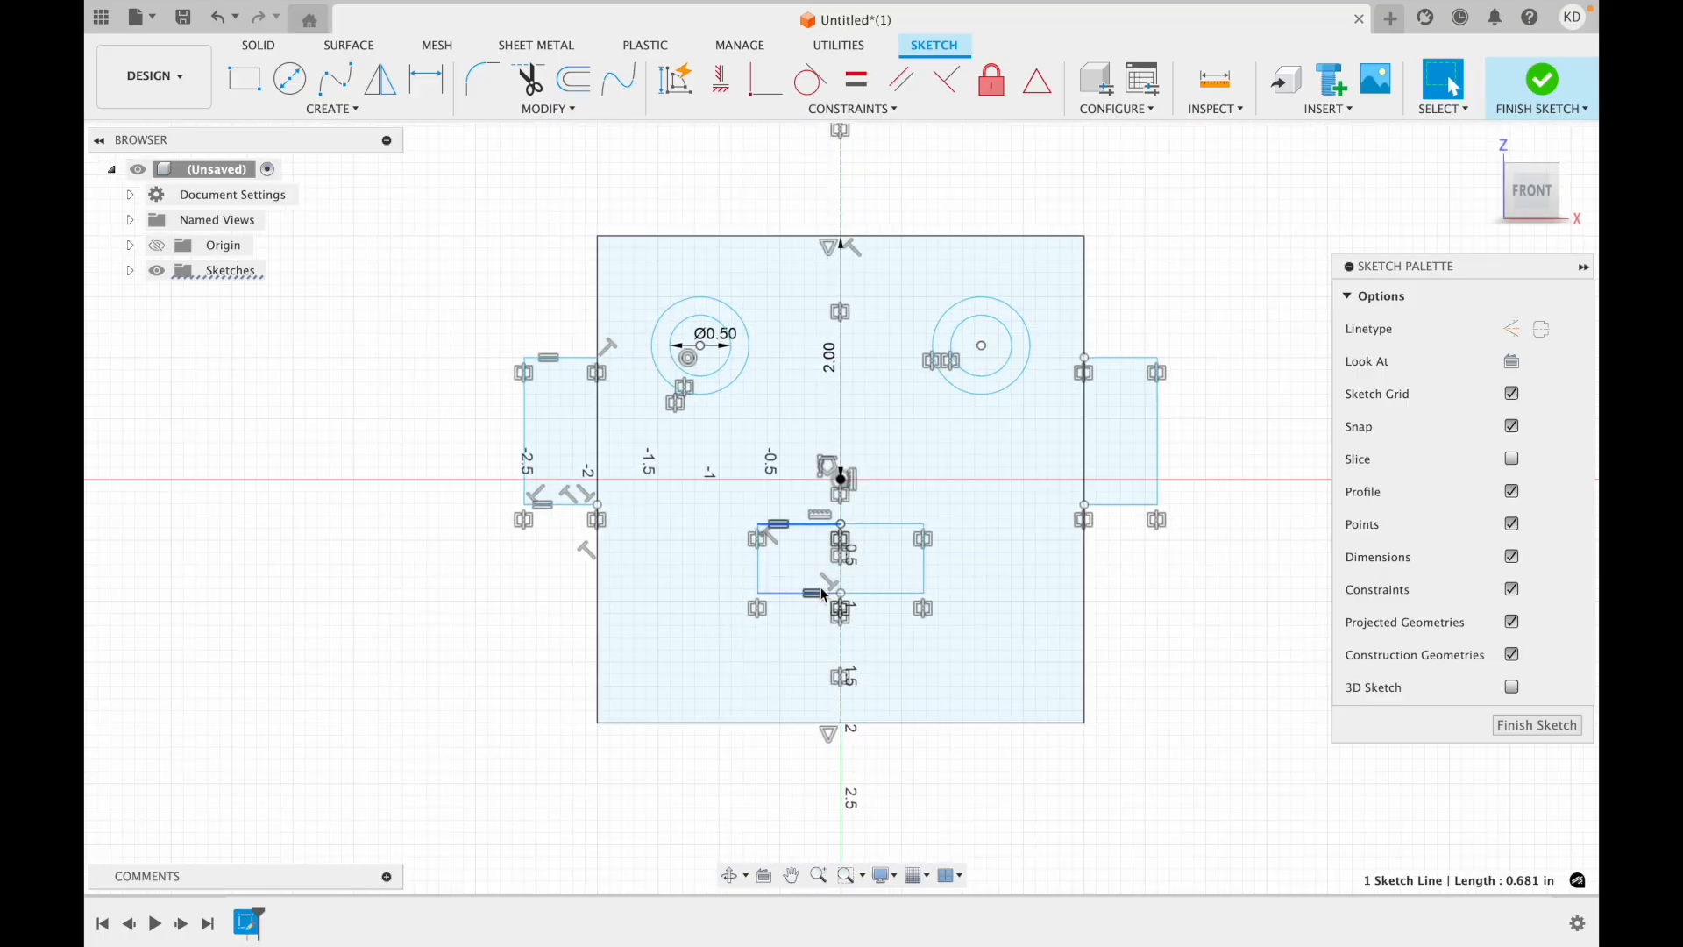
pyautogui.scroll(1, 1105, 639)
pyautogui.scroll(3, 1161, 669)
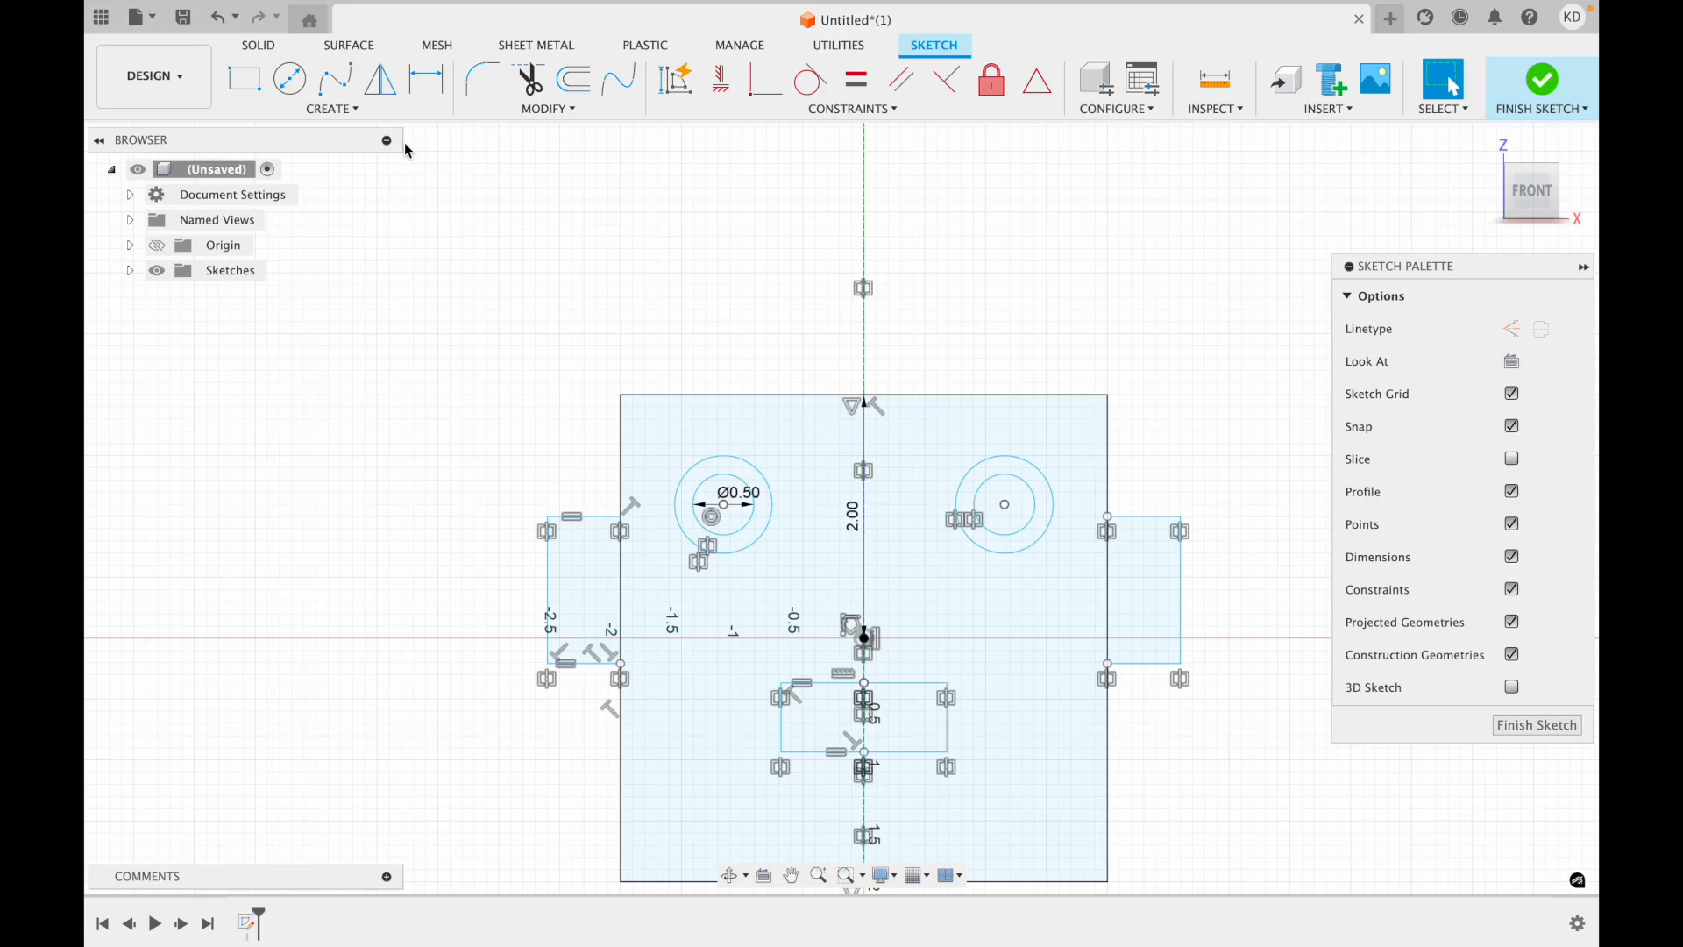
pyautogui.click(290, 79)
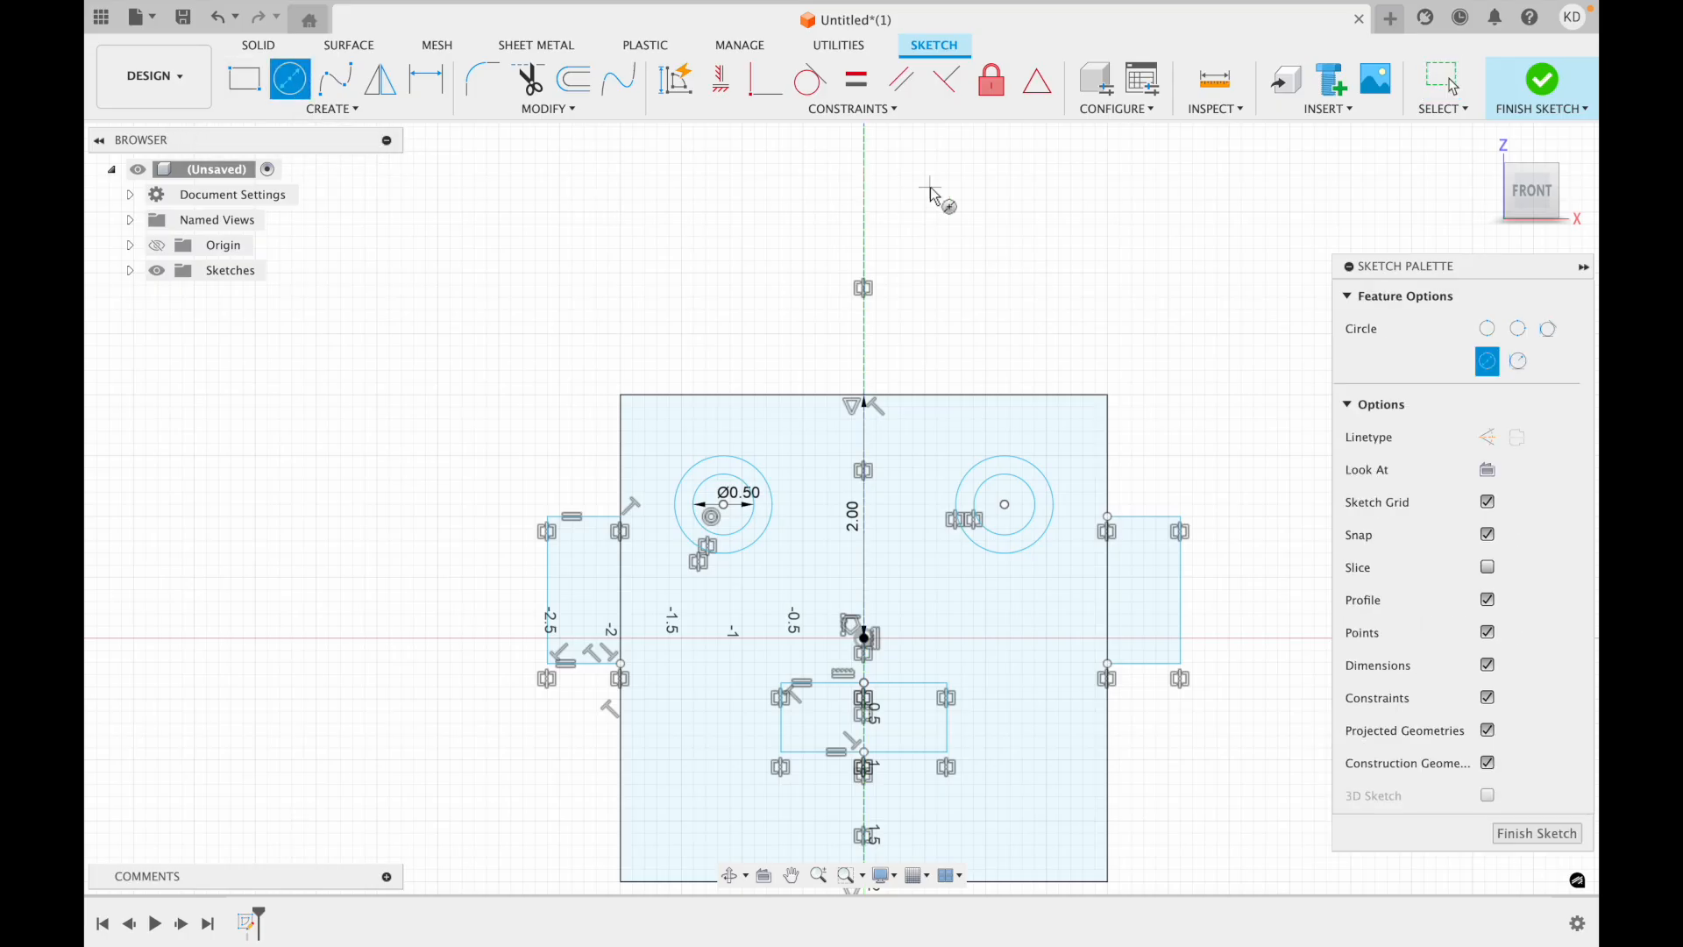
pyautogui.click(865, 220)
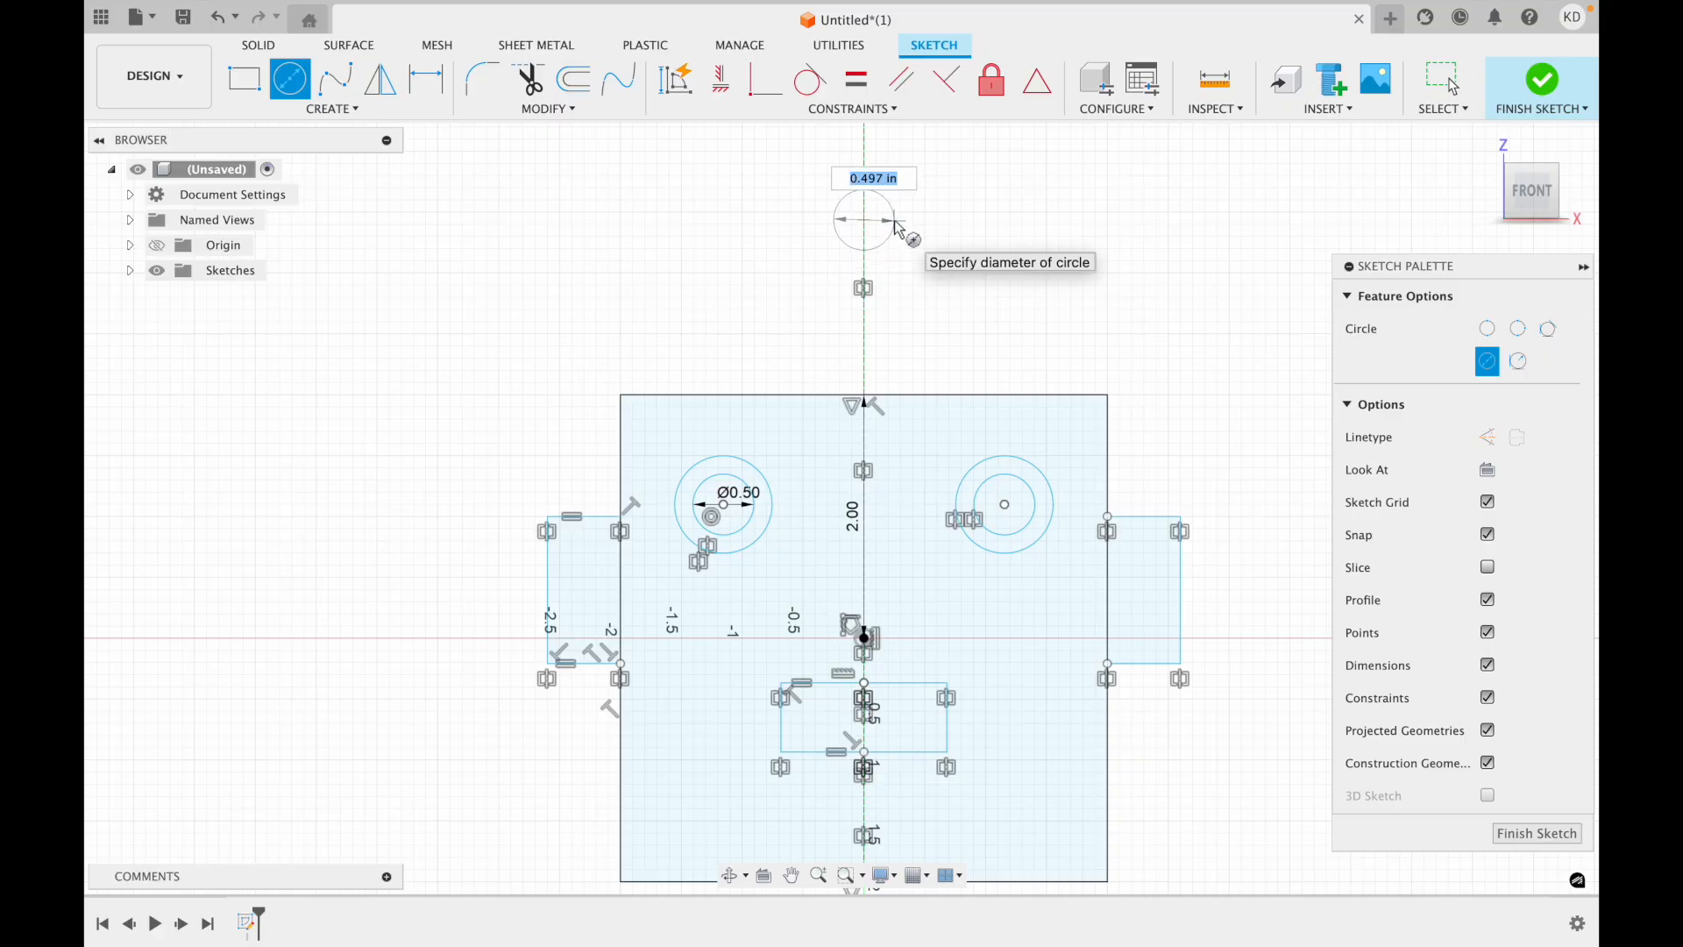
pyautogui.click(901, 225)
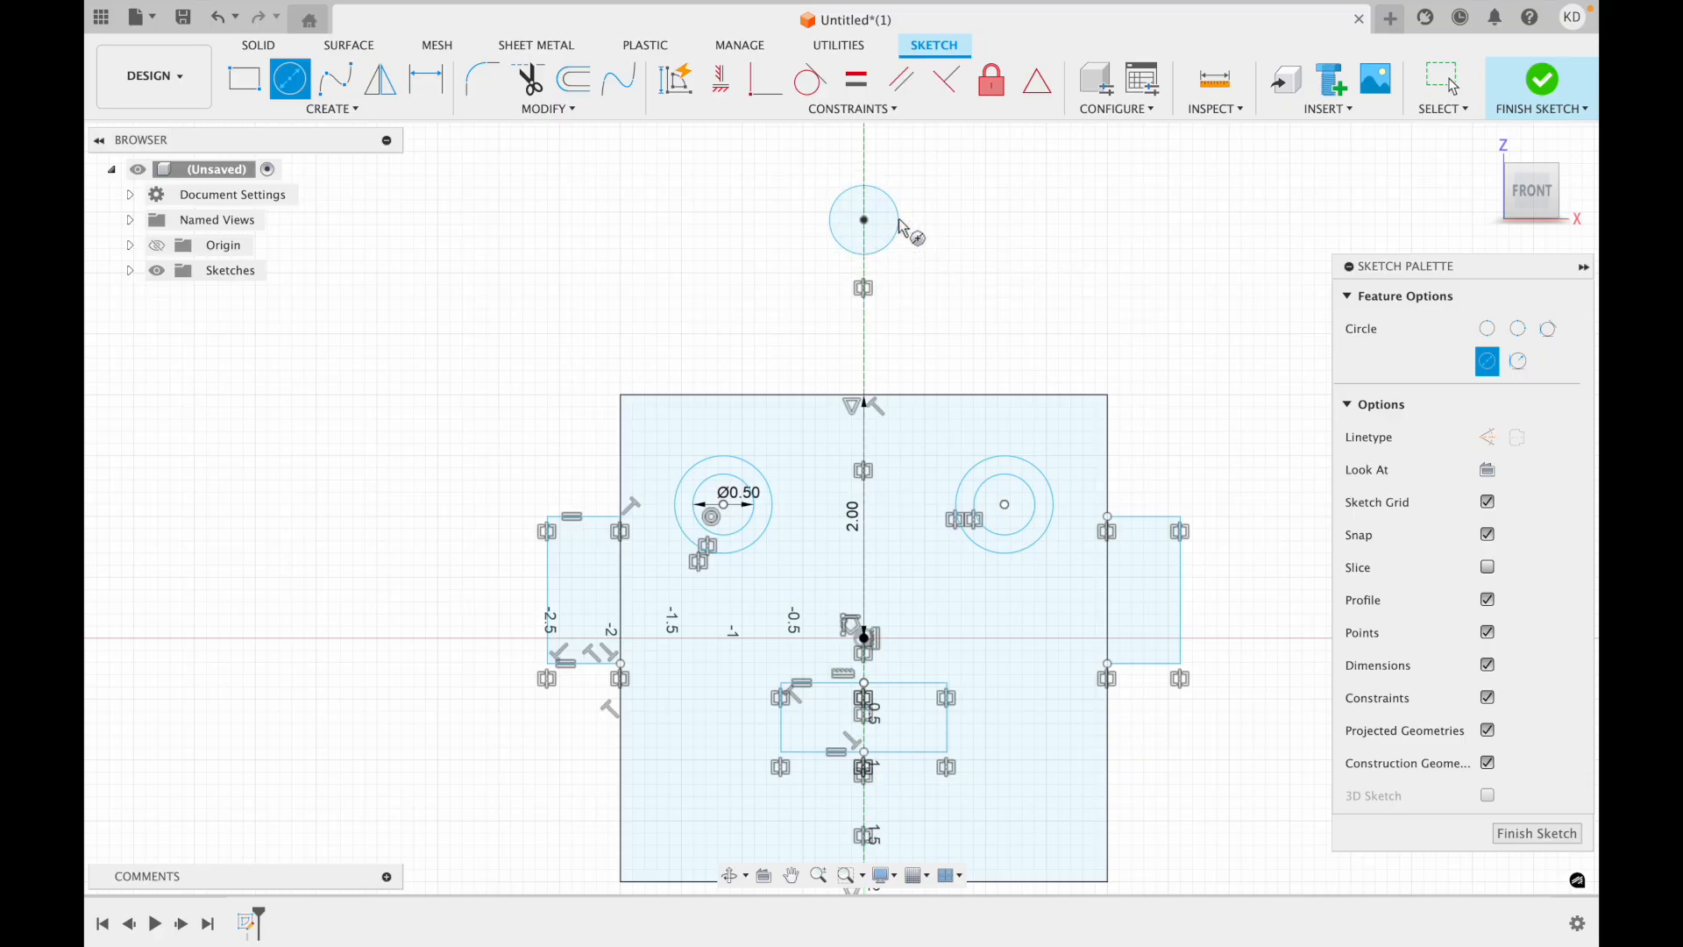
pyautogui.press('Escape')
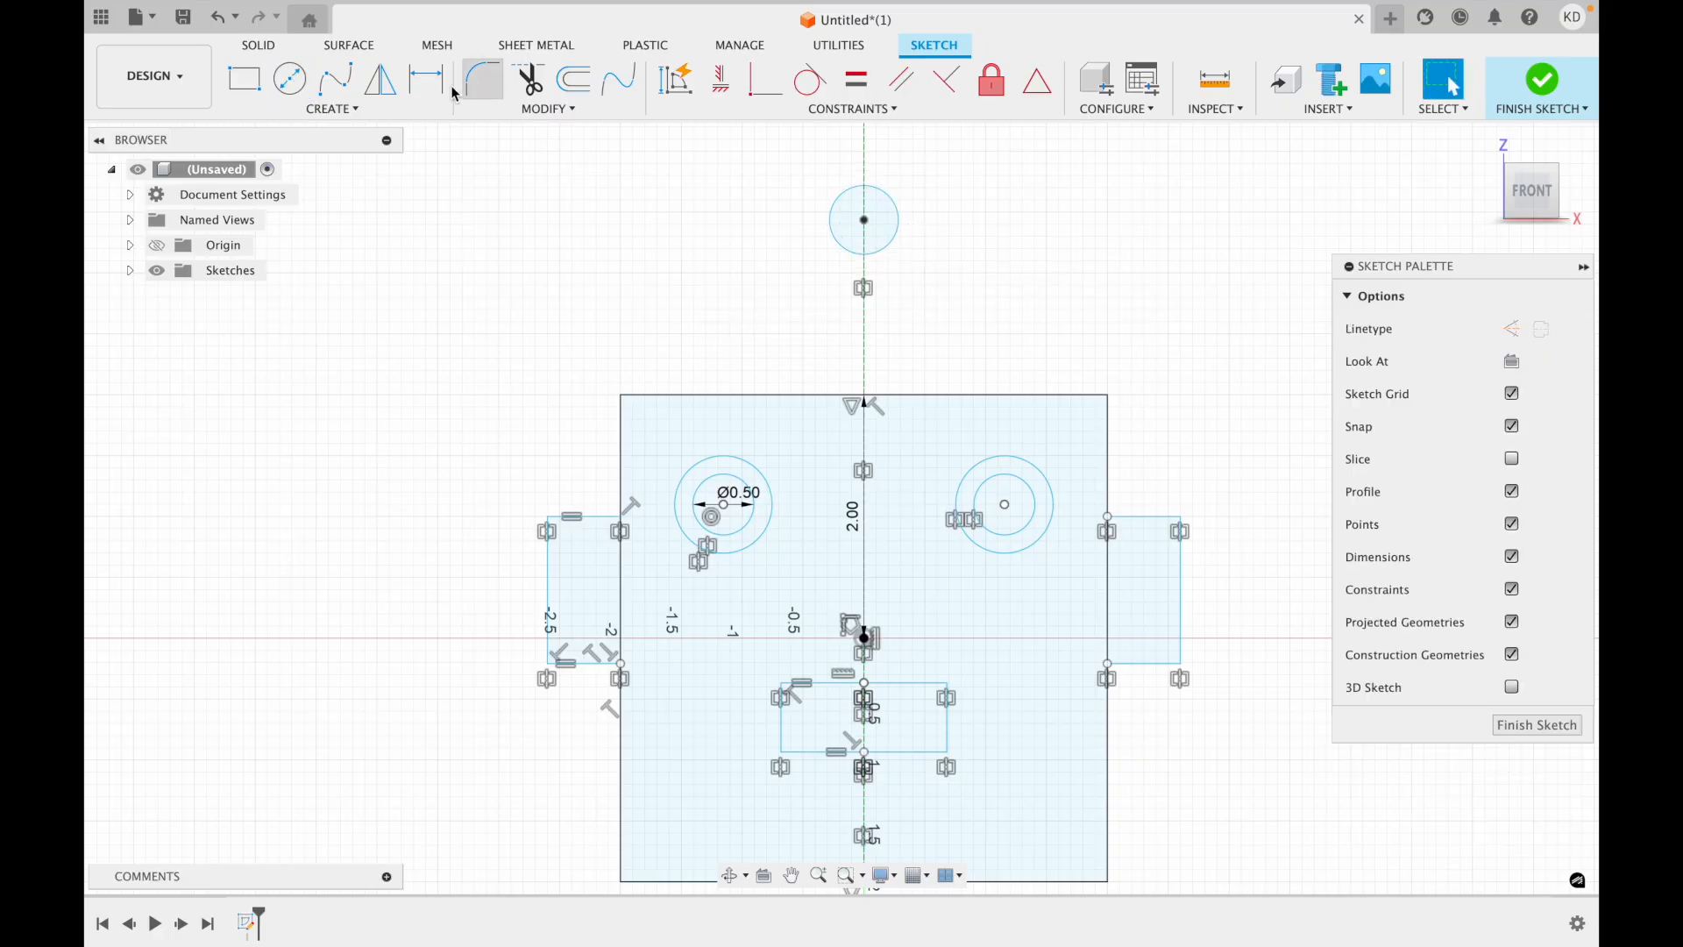
# Sketch a slanted line about 1.44 in long from the square's top edge to the left side of the upper circle.
pyautogui.click(327, 112)
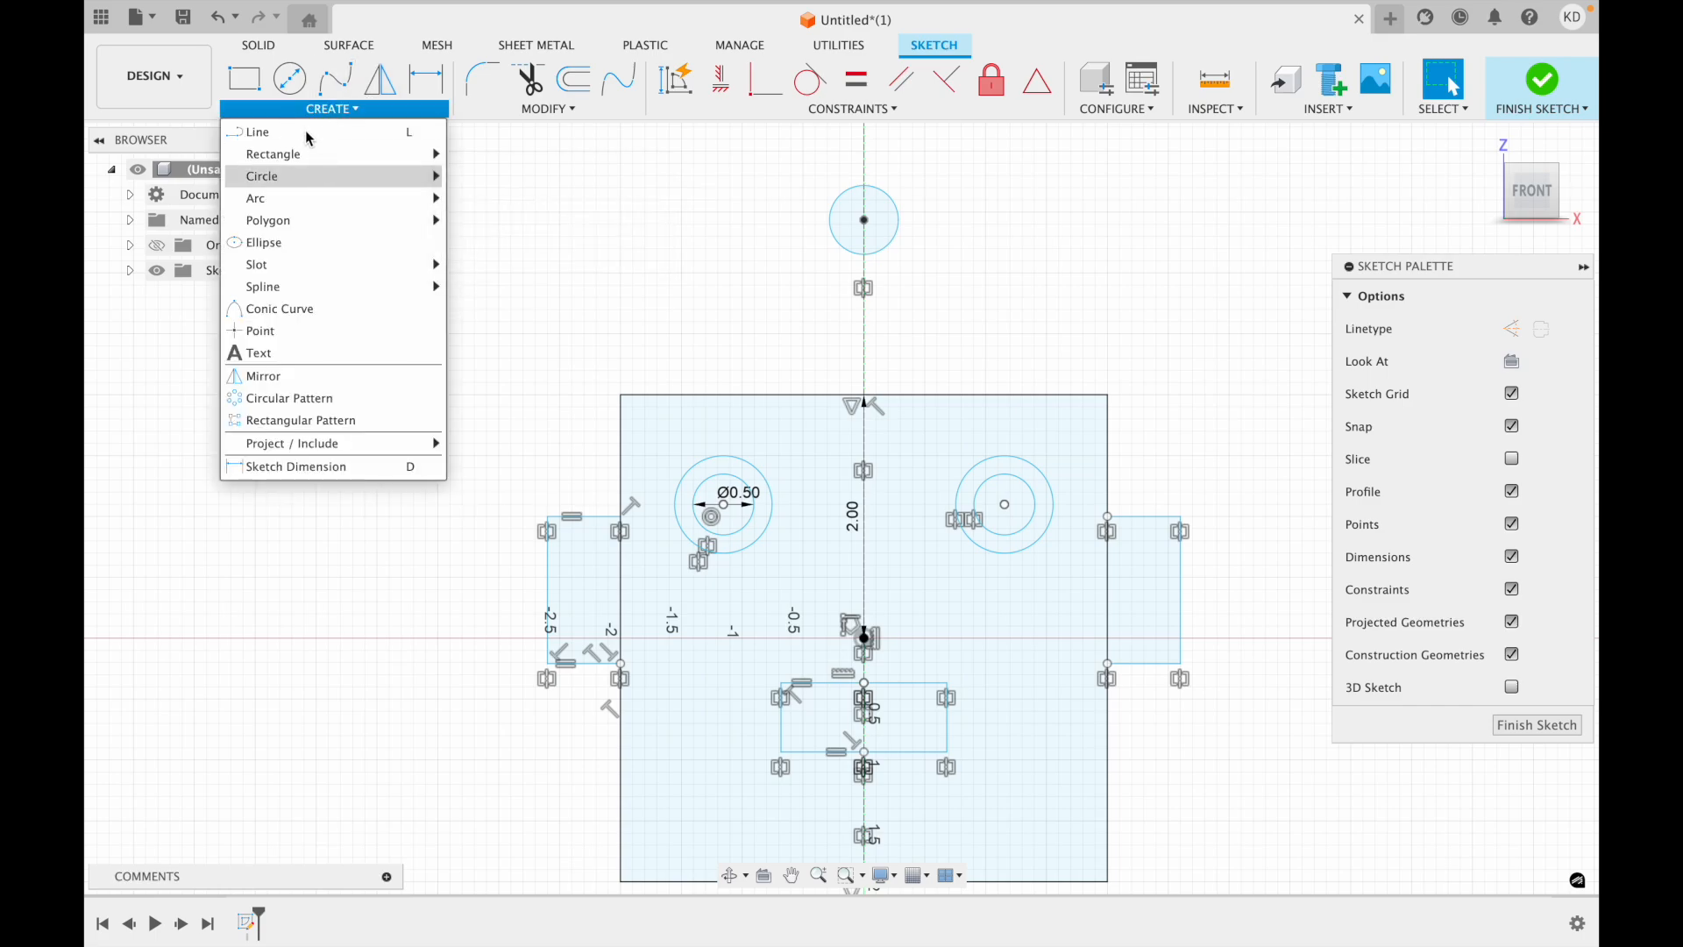
pyautogui.click(321, 133)
pyautogui.click(768, 395)
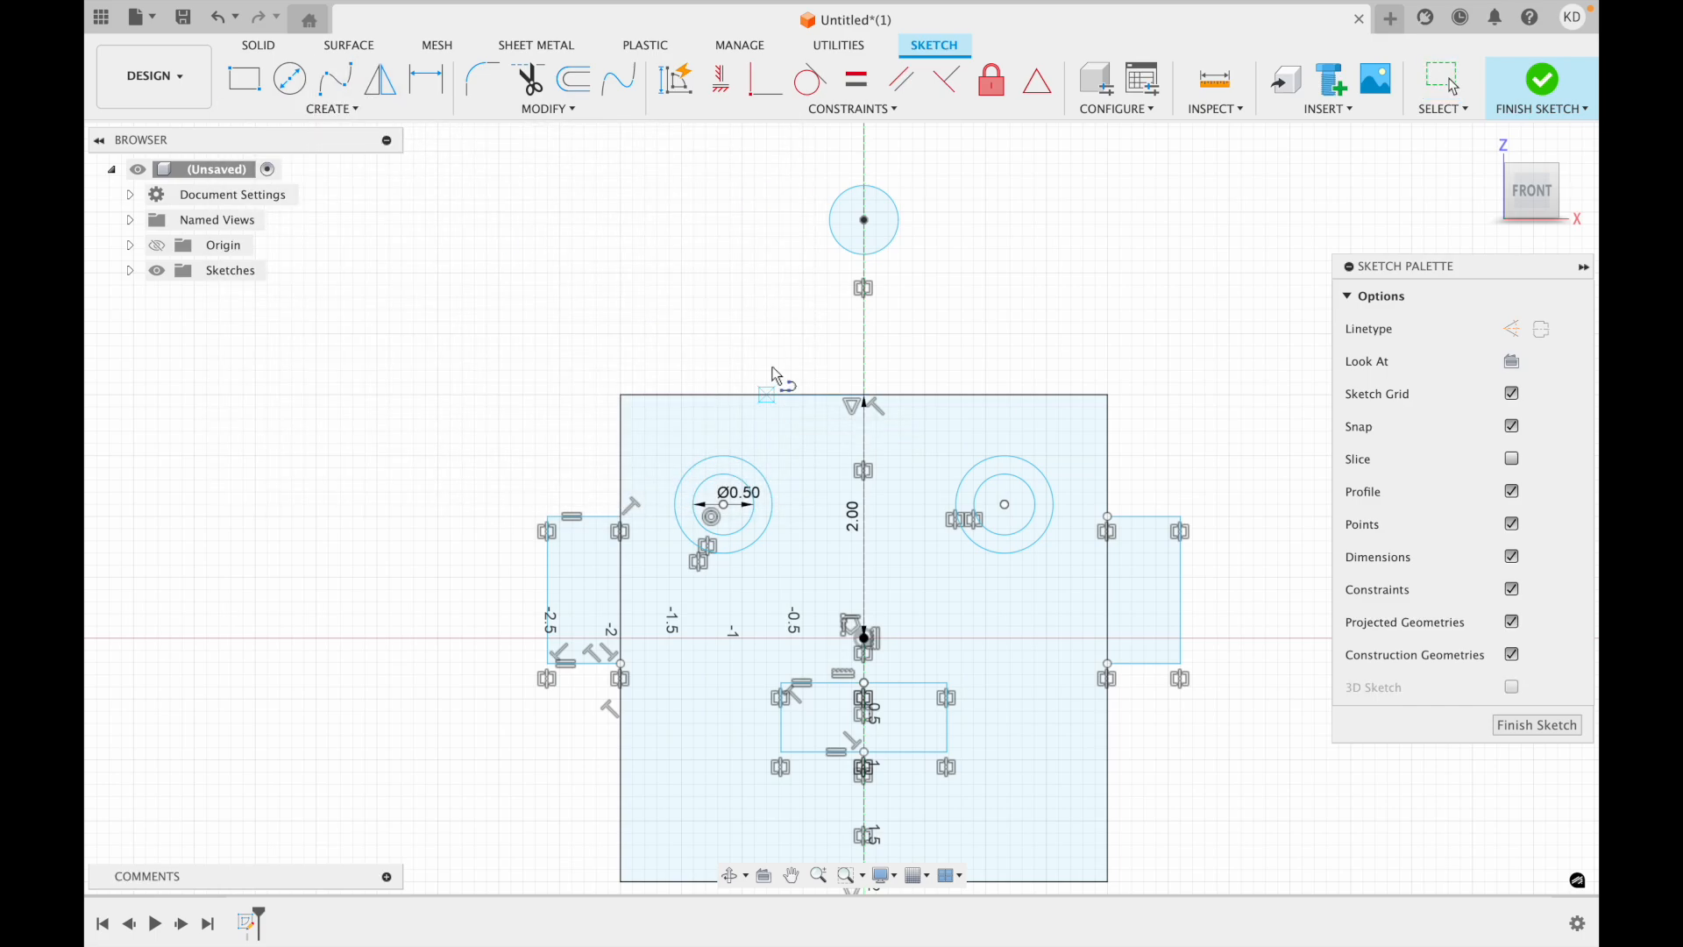
pyautogui.click(829, 235)
pyautogui.press('Escape')
# Mirror the slanted line below the upper circle about the vertical construction centreline.
pyautogui.scroll(3, 788, 405)
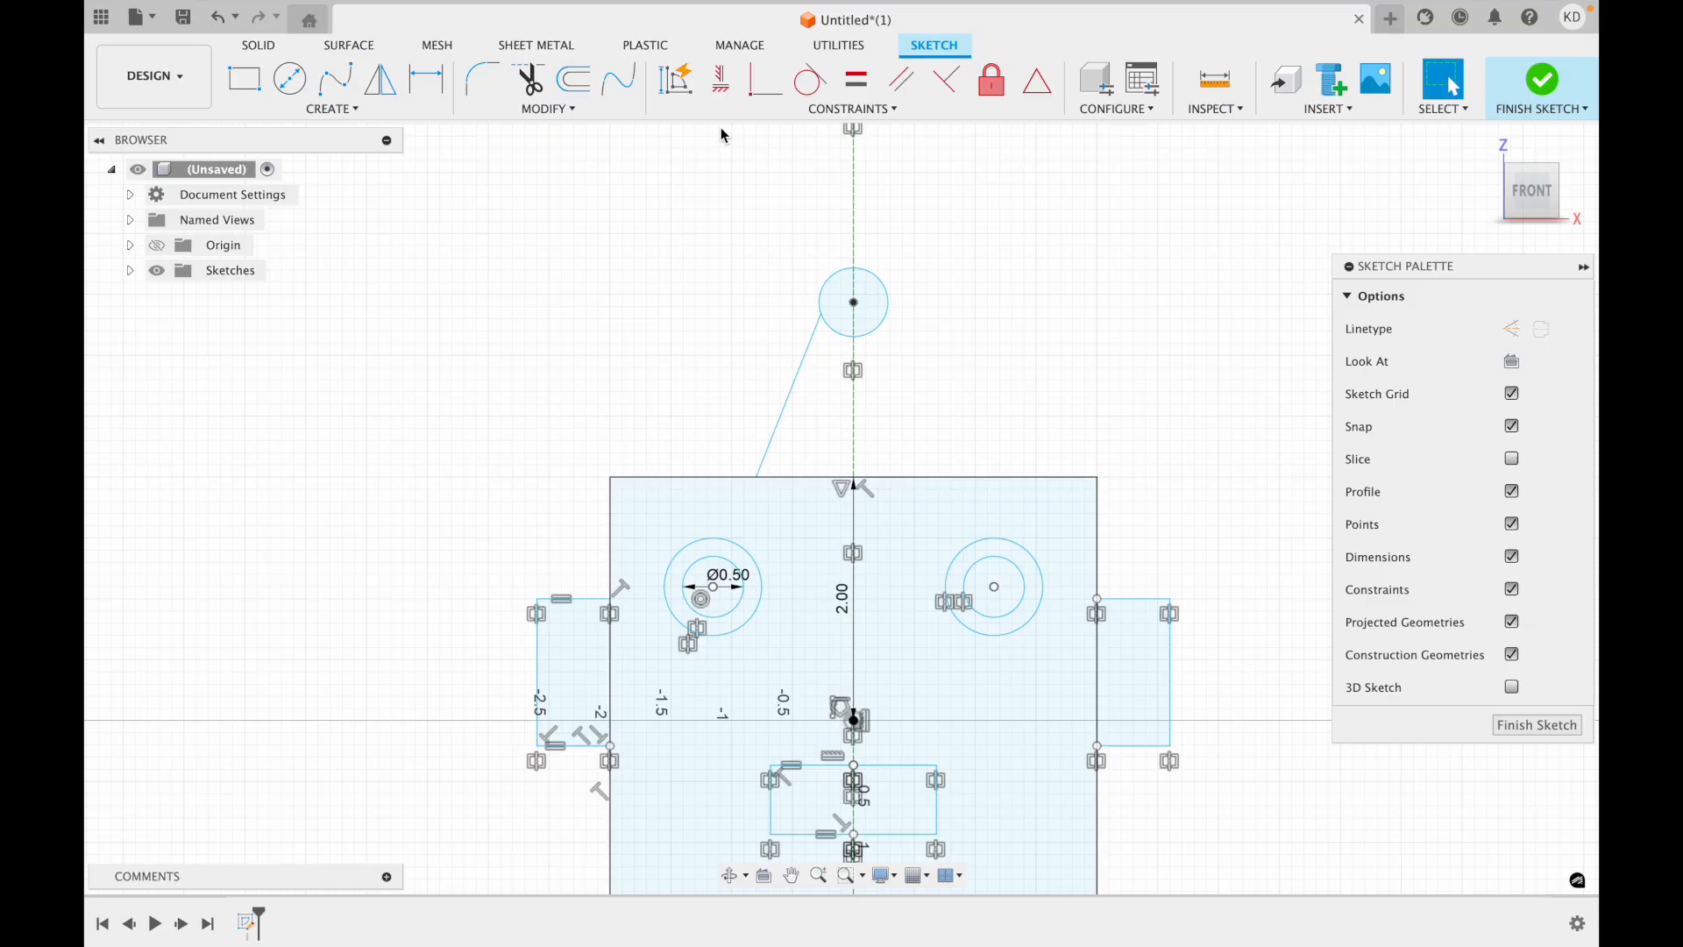
pyautogui.click(308, 111)
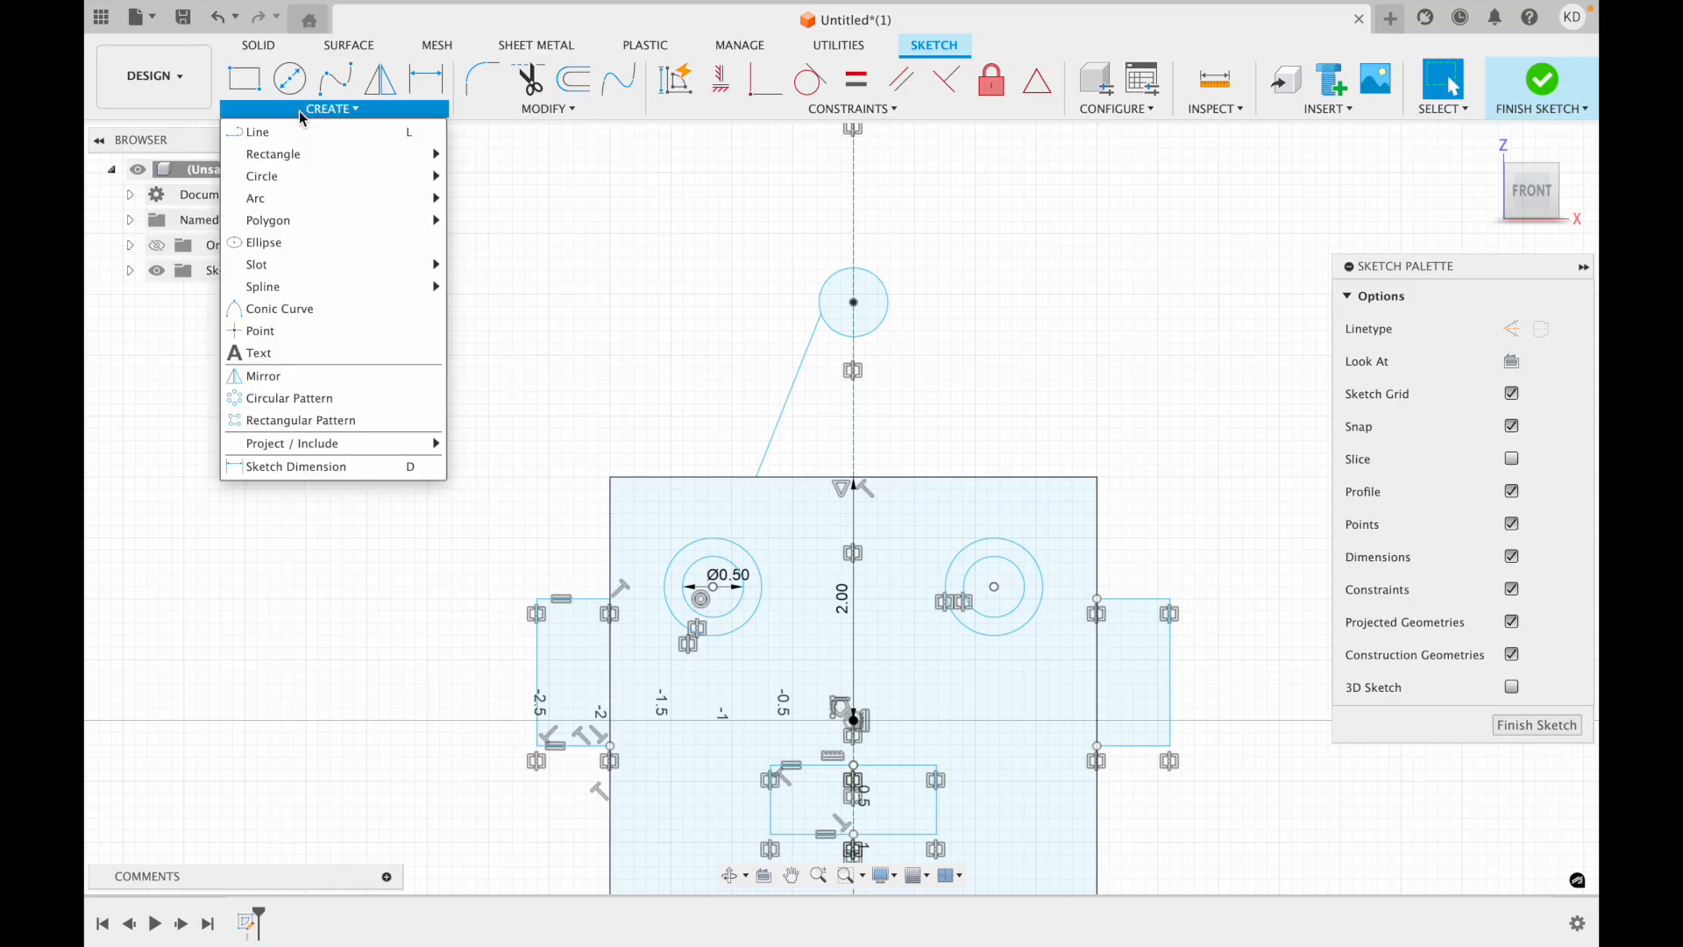
pyautogui.click(293, 387)
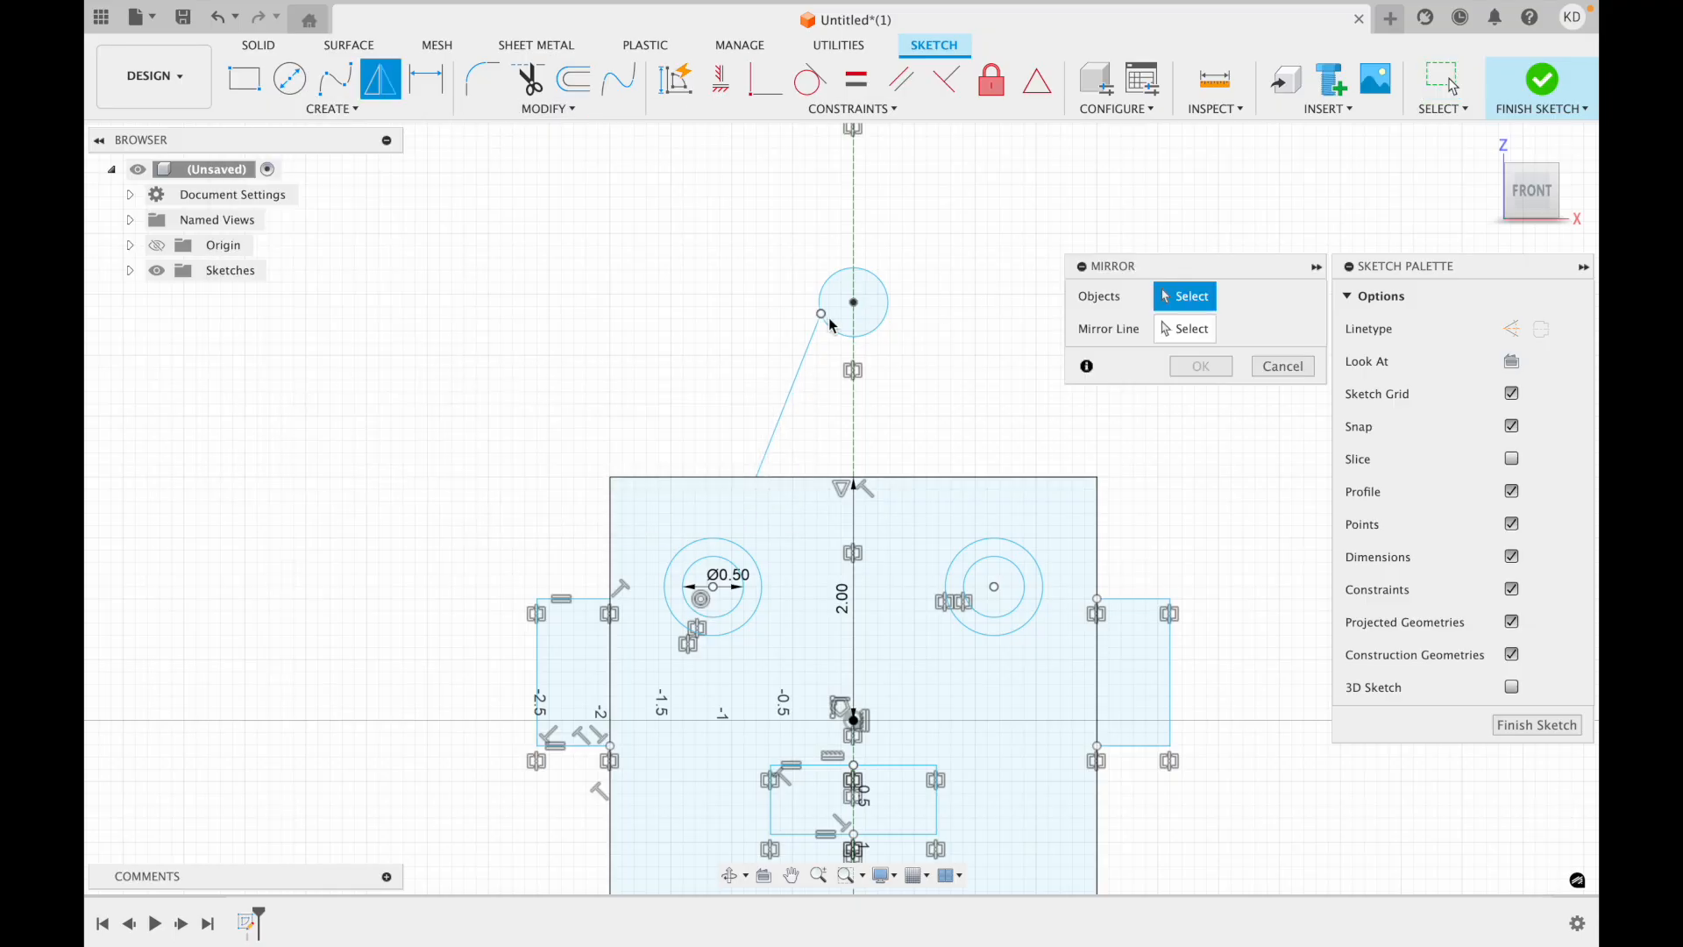
pyautogui.click(810, 348)
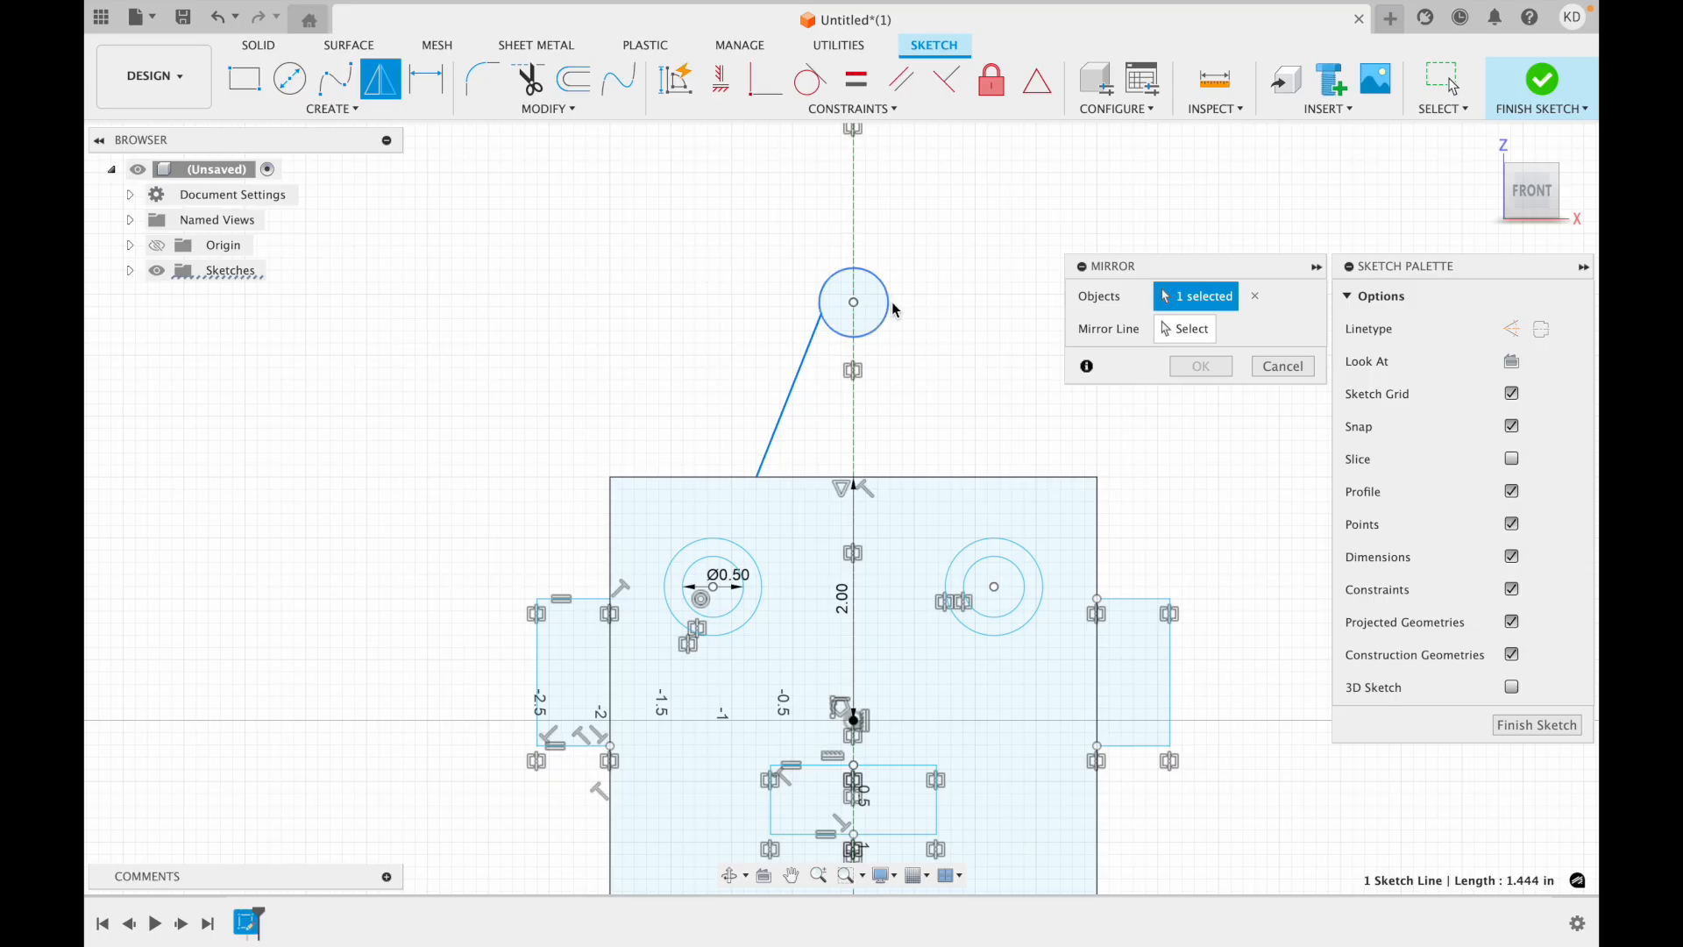
pyautogui.click(852, 370)
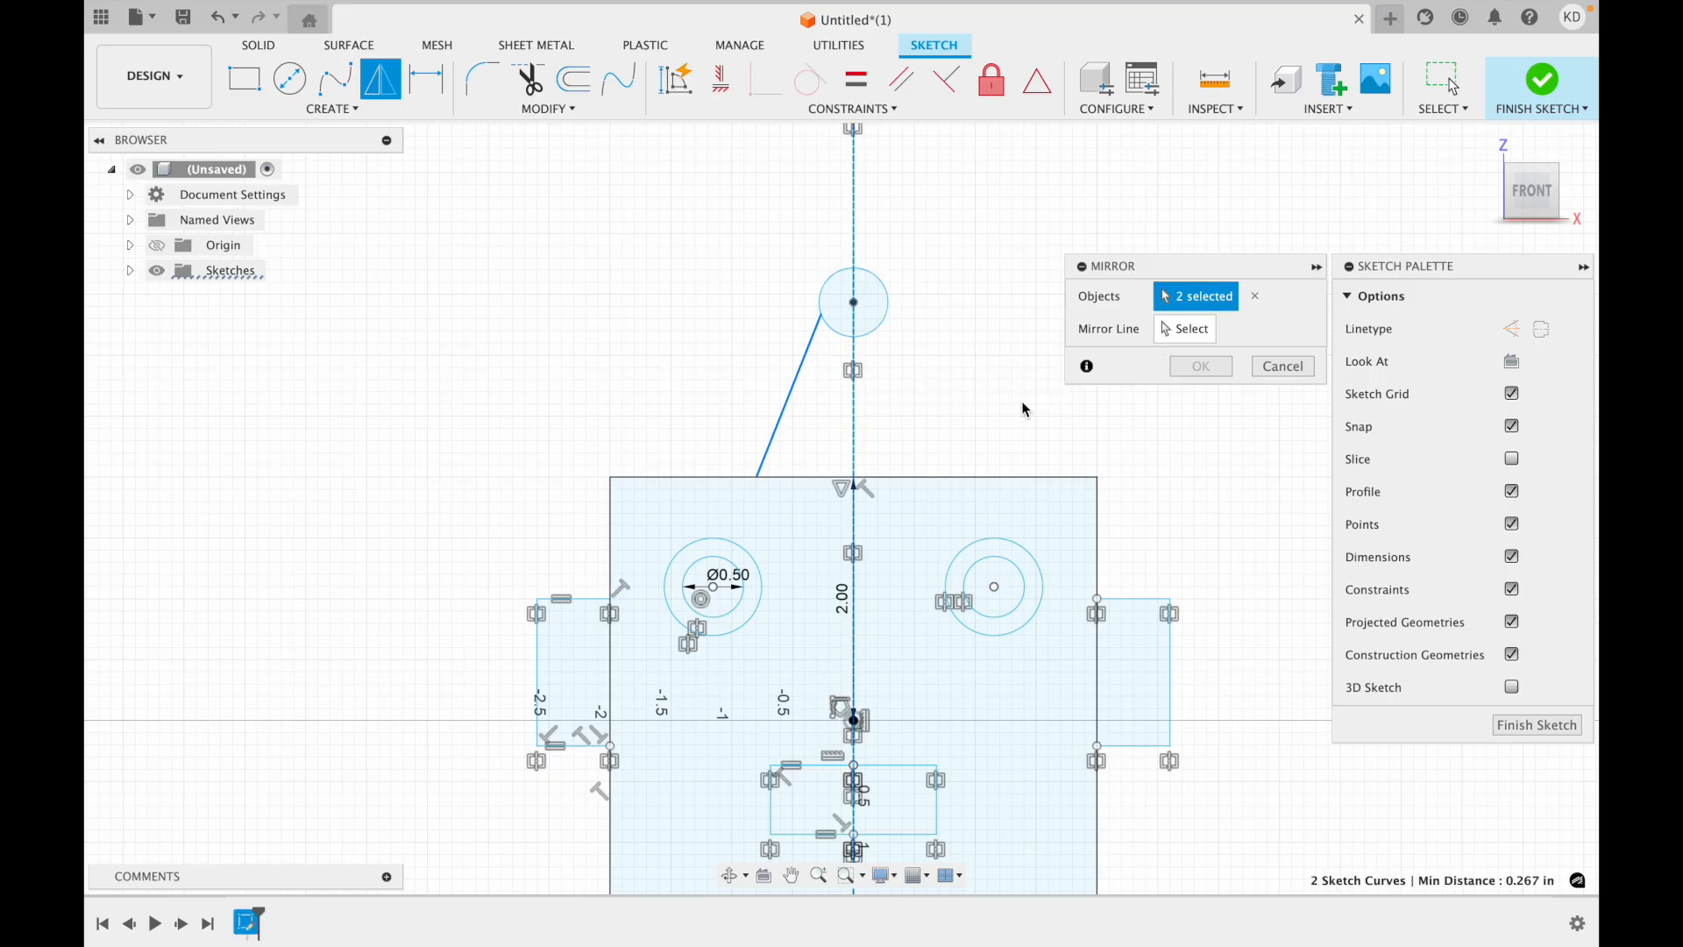
pyautogui.click(855, 443)
pyautogui.click(1175, 330)
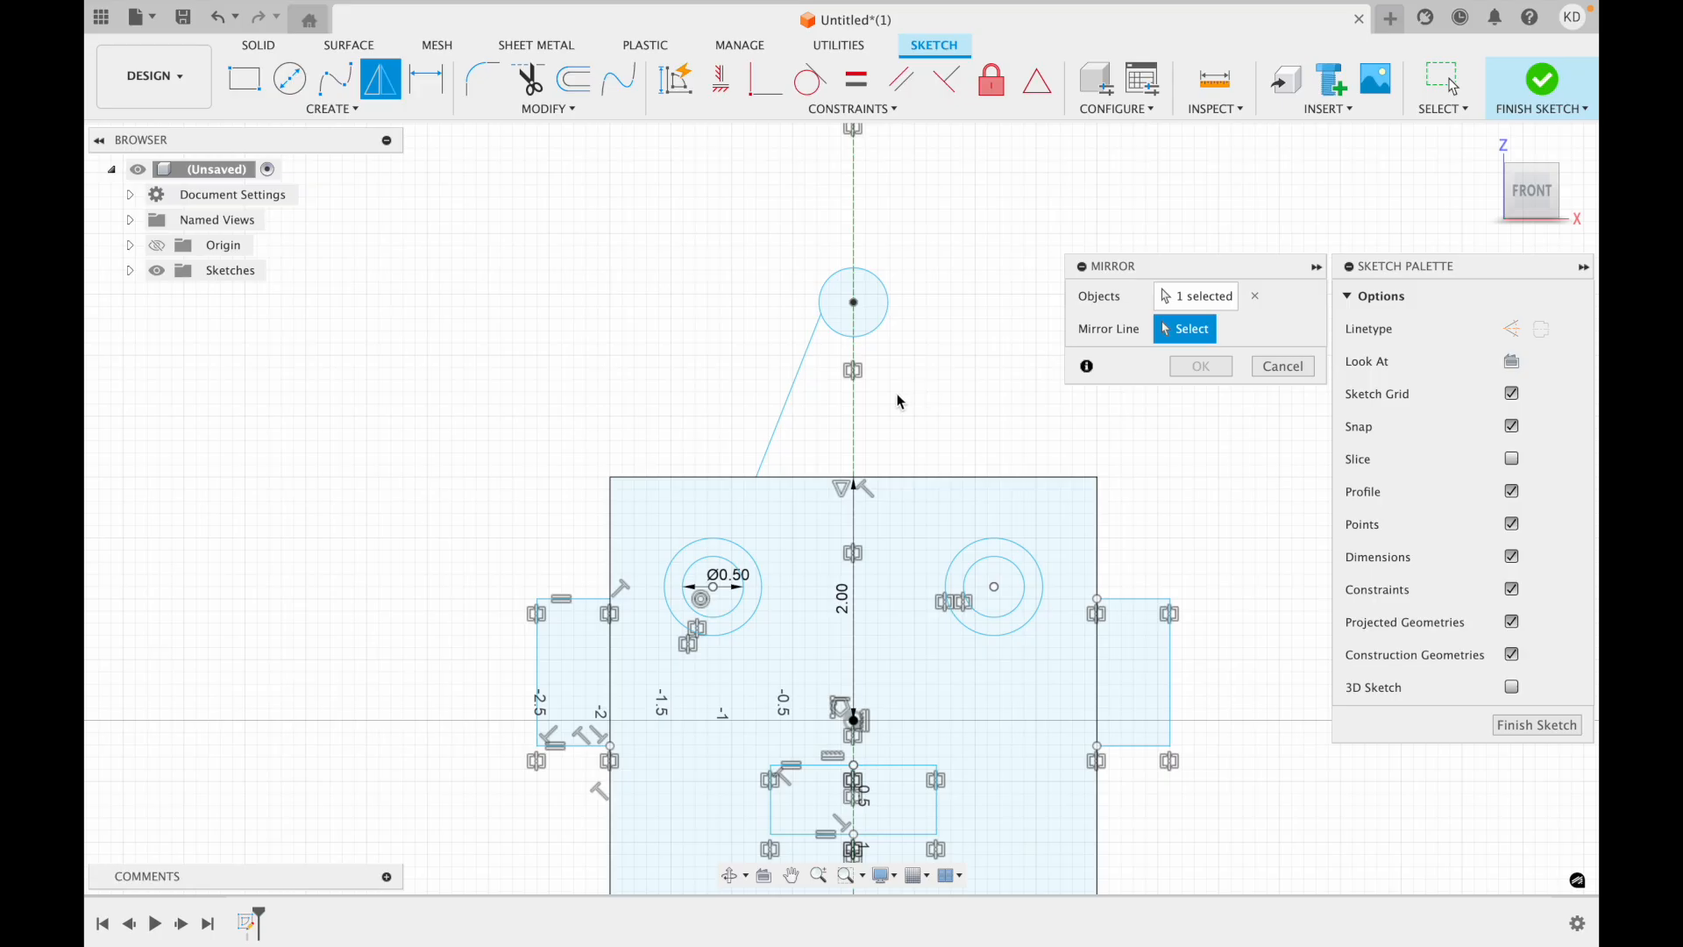
pyautogui.click(854, 411)
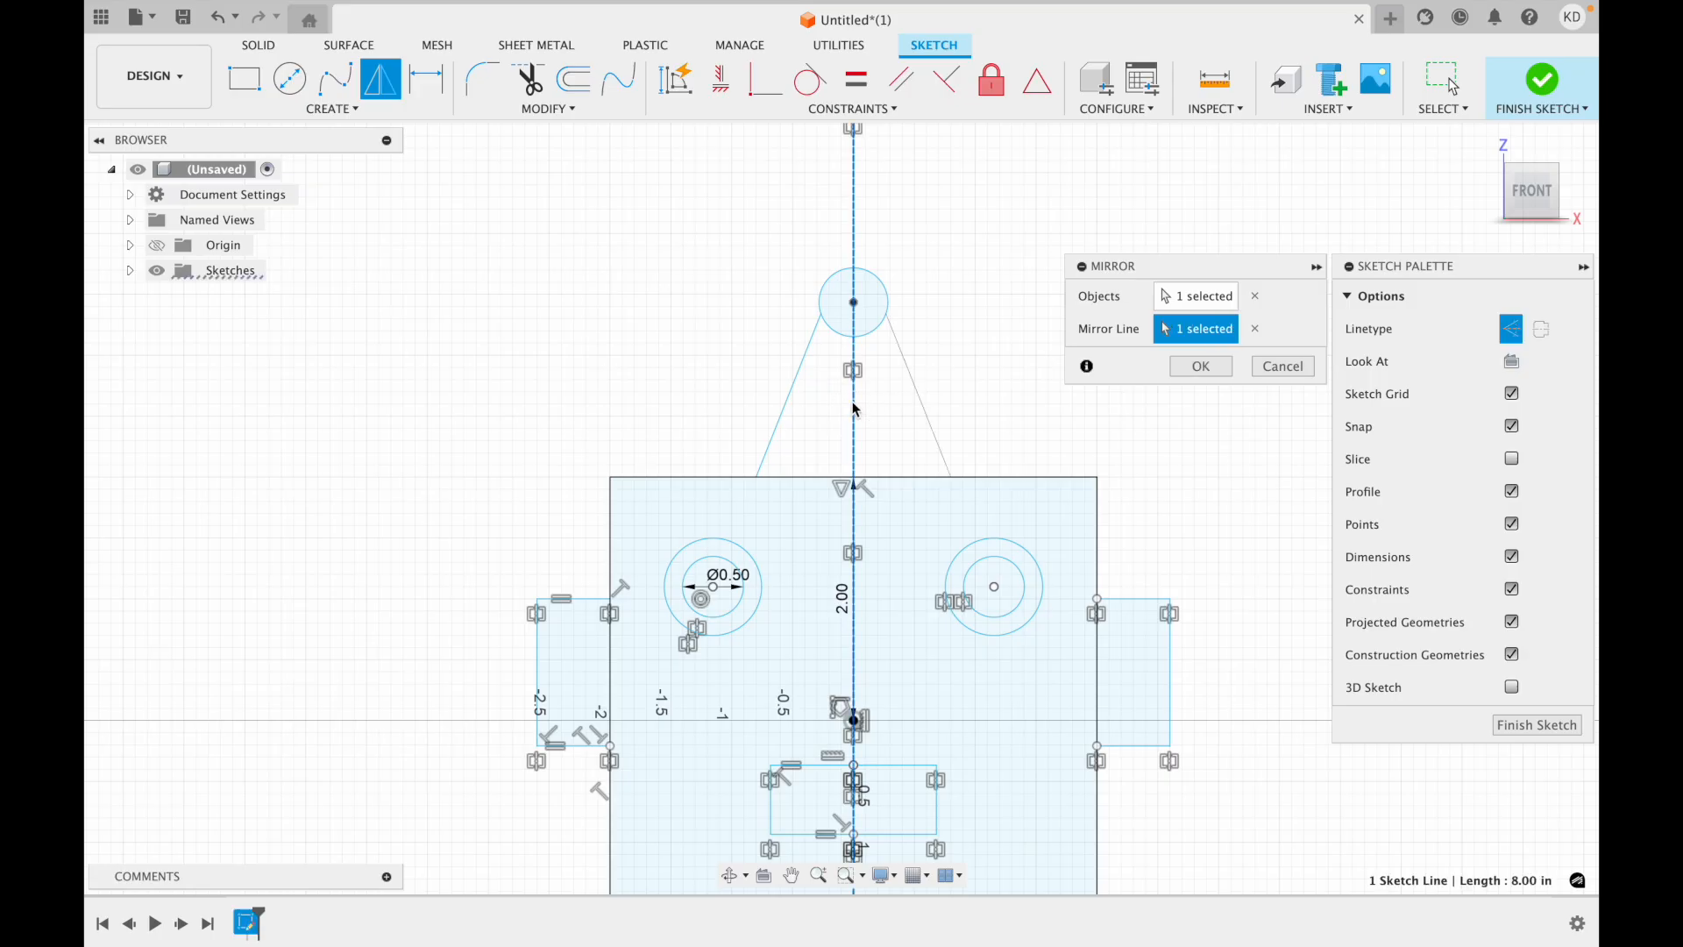
pyautogui.click(1195, 367)
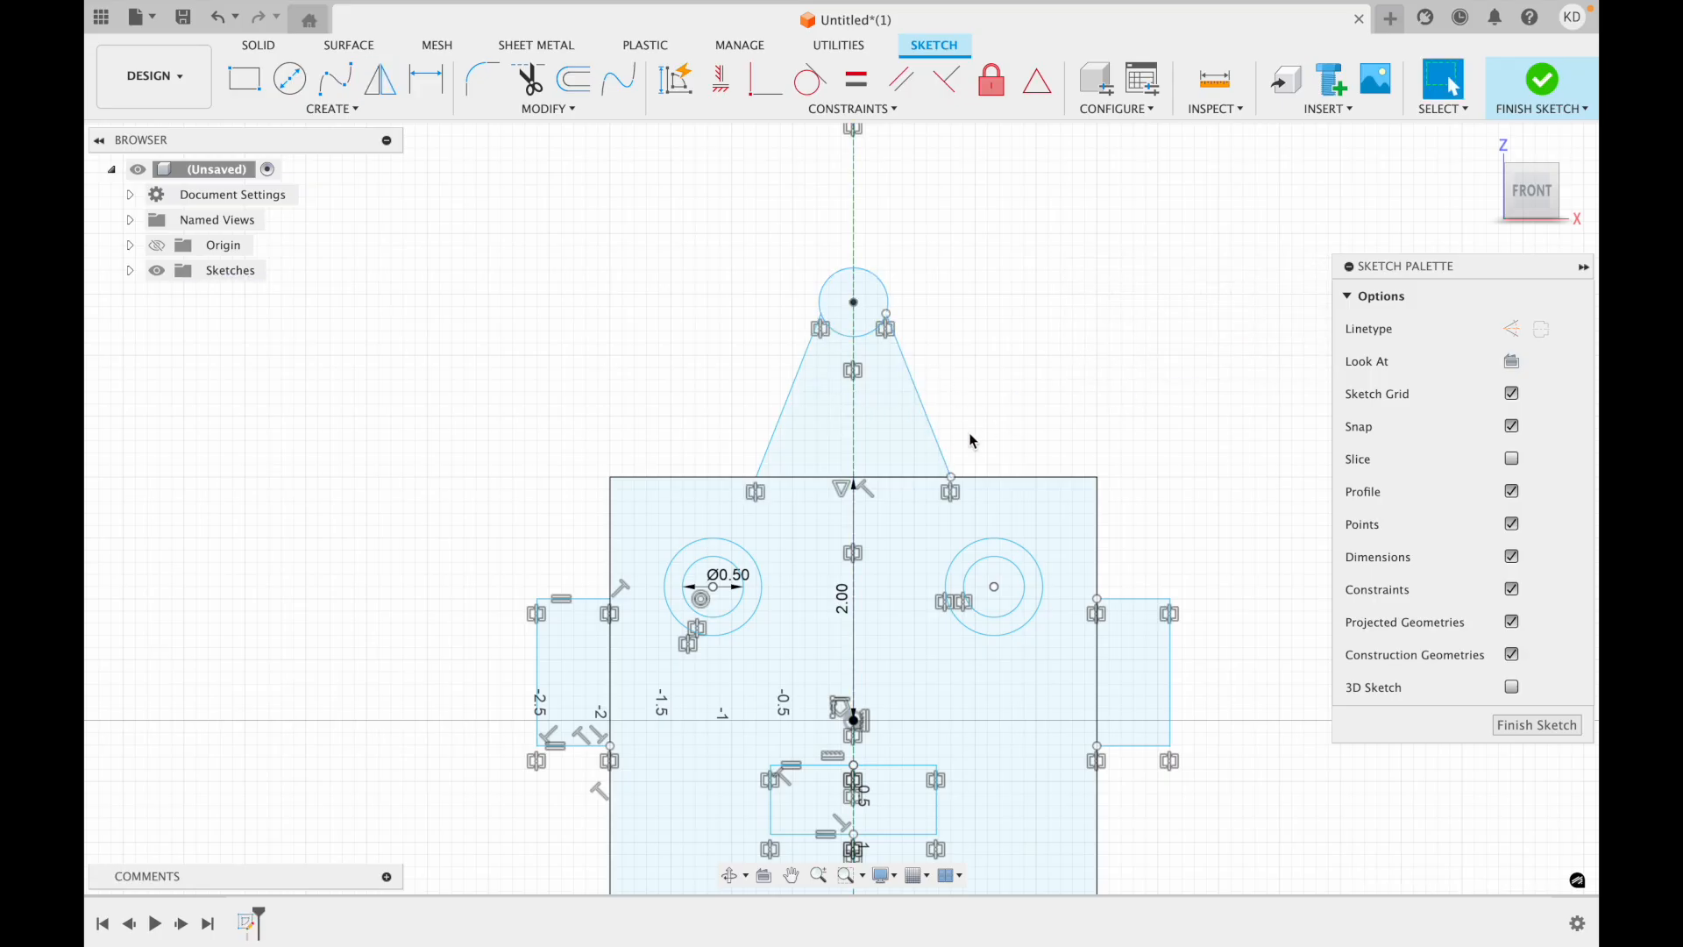
# Move the left slanted line toward the centreline to narrow the mirrored pair, leaving each line about 1.38 in long.
pyautogui.moveTo(788, 406)
pyautogui.mouseDown()
pyautogui.moveTo(816, 407)
pyautogui.moveTo(805, 396)
pyautogui.mouseUp()
pyautogui.click(1066, 364)
pyautogui.scroll(-3, 1066, 365)
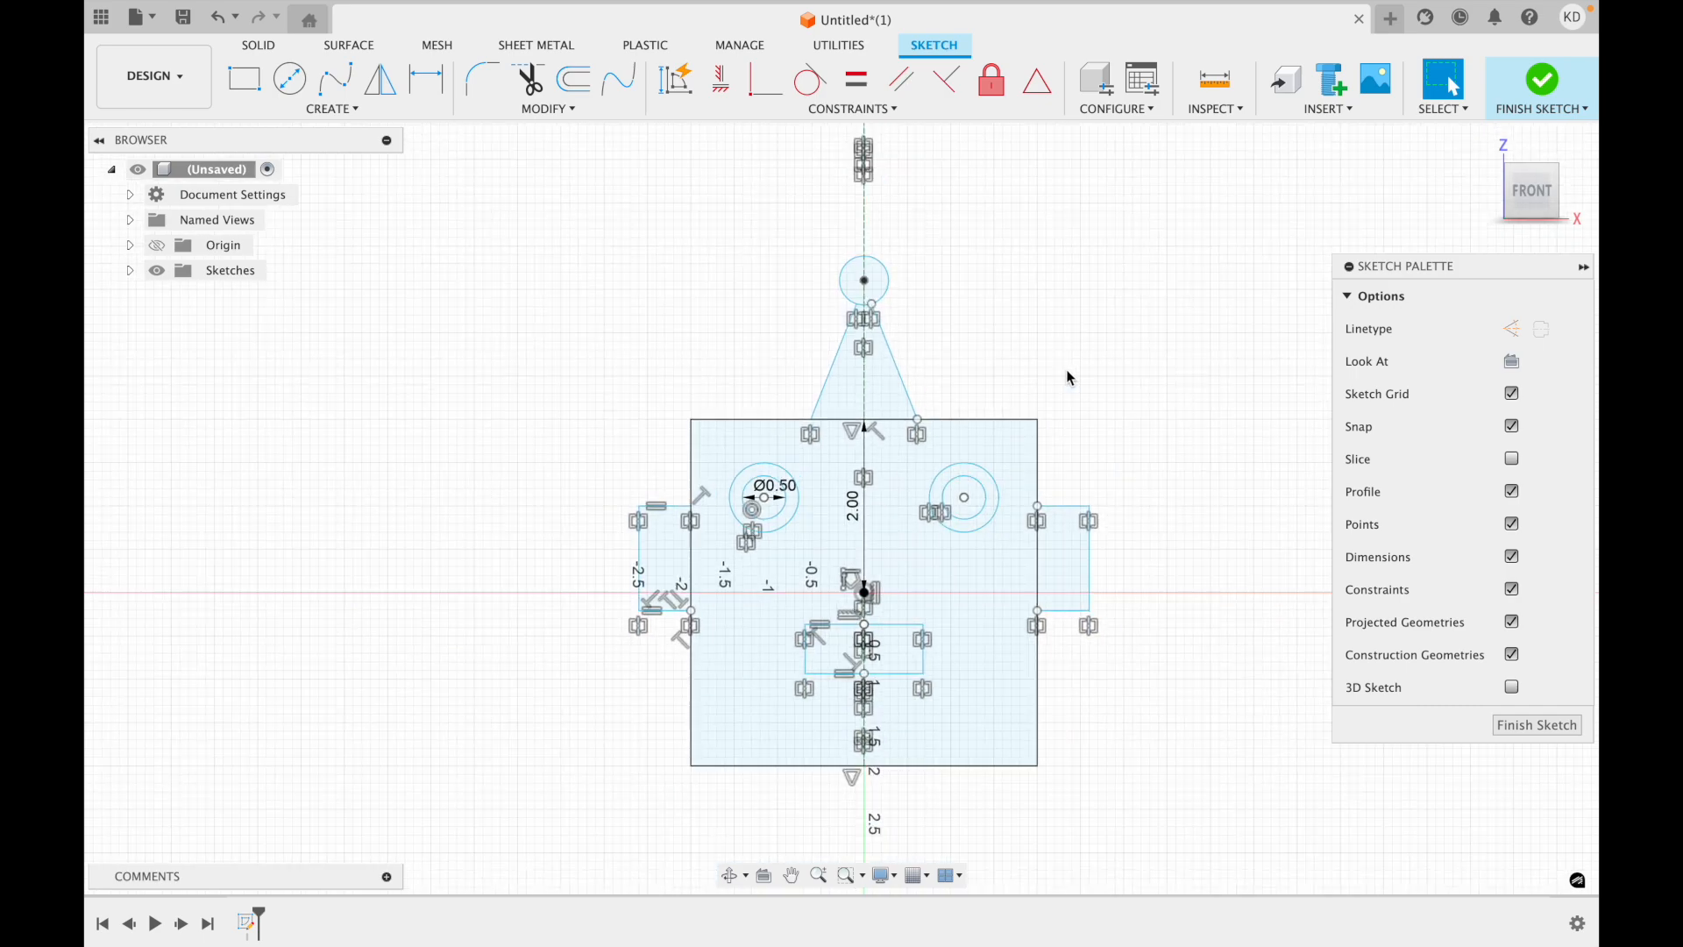
pyautogui.scroll(2, 1066, 370)
pyautogui.moveTo(828, 411); pyautogui.dragTo(827, 414)
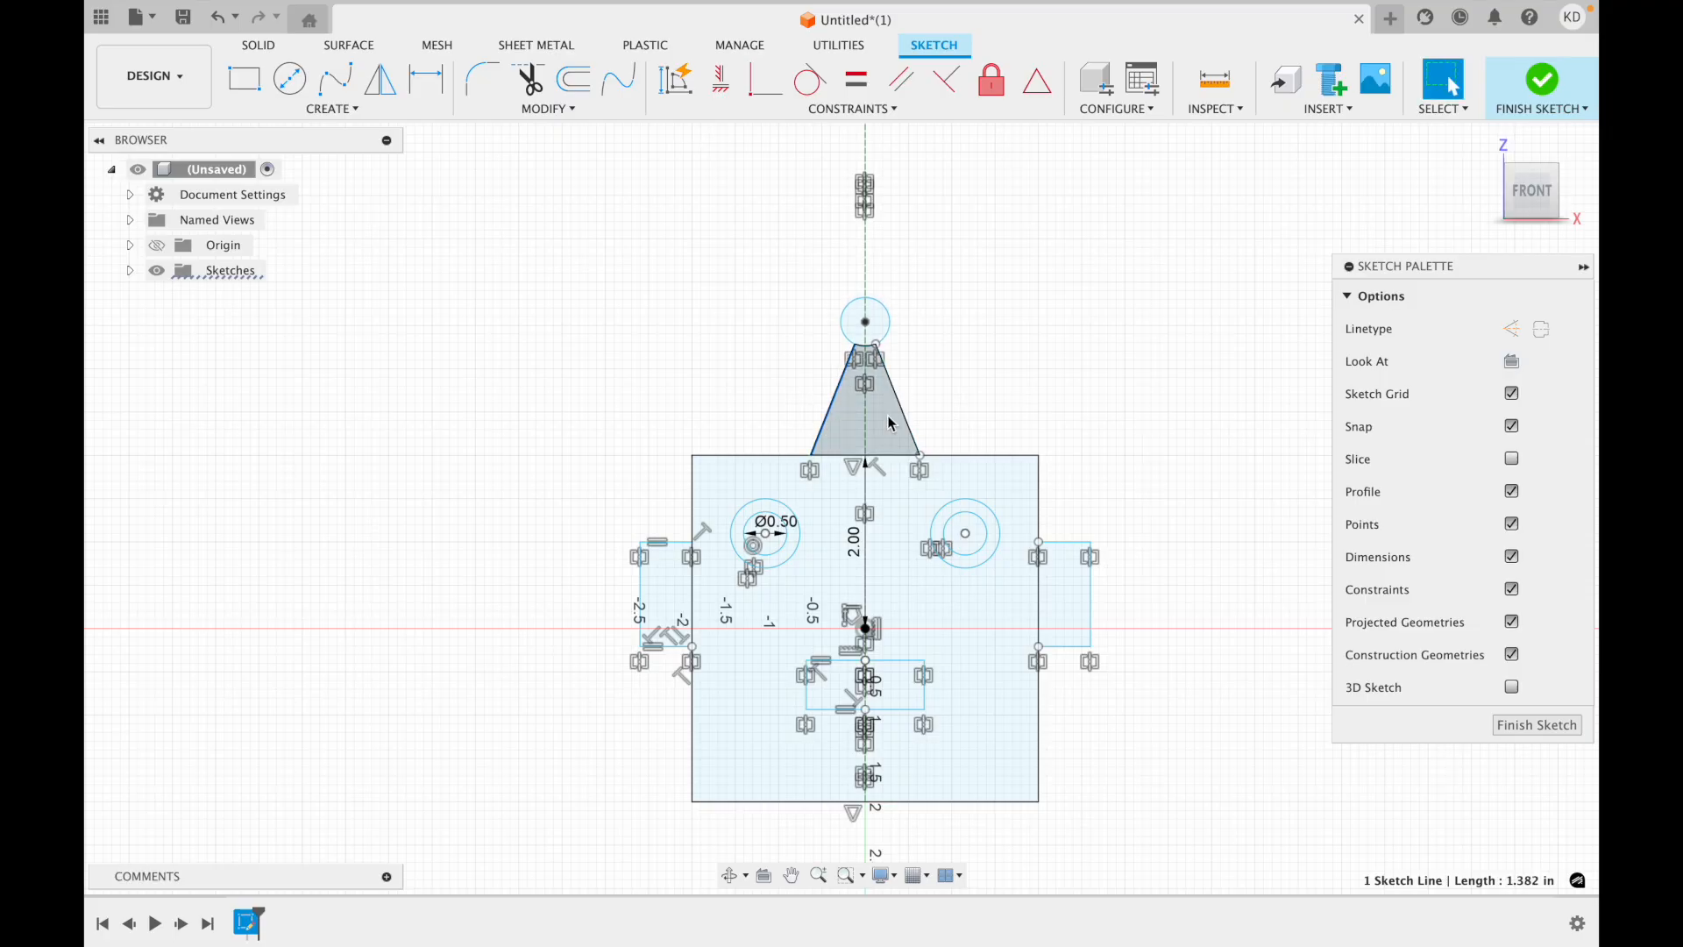
pyautogui.scroll(-5, 1052, 646)
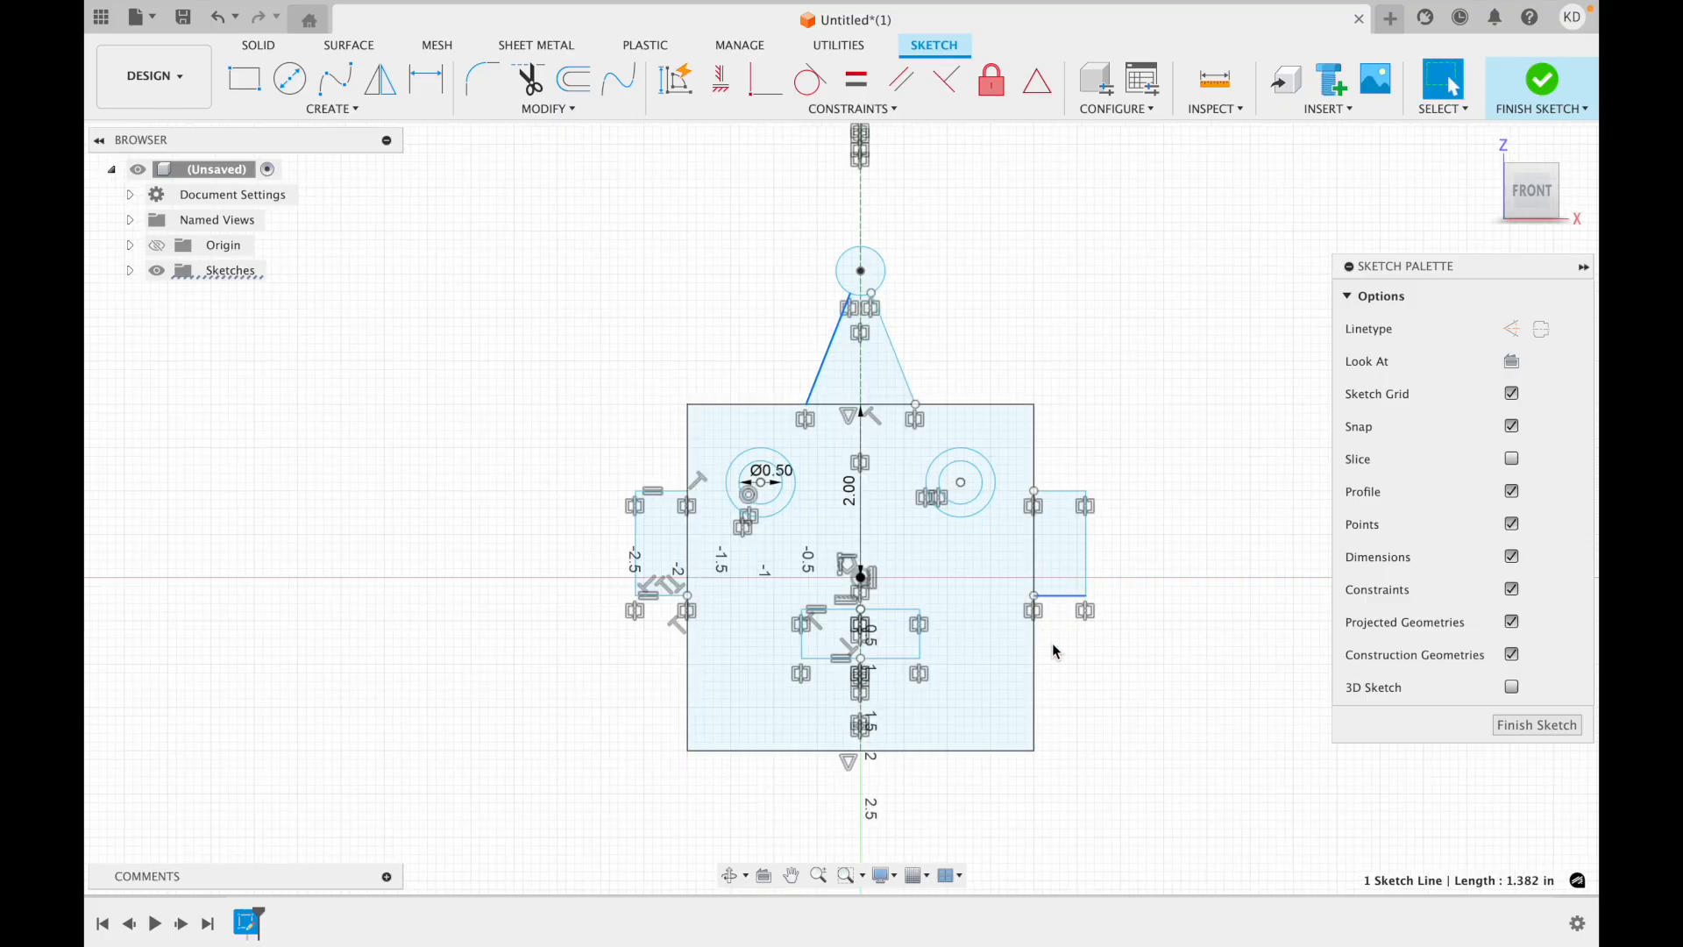
pyautogui.scroll(1, 1052, 650)
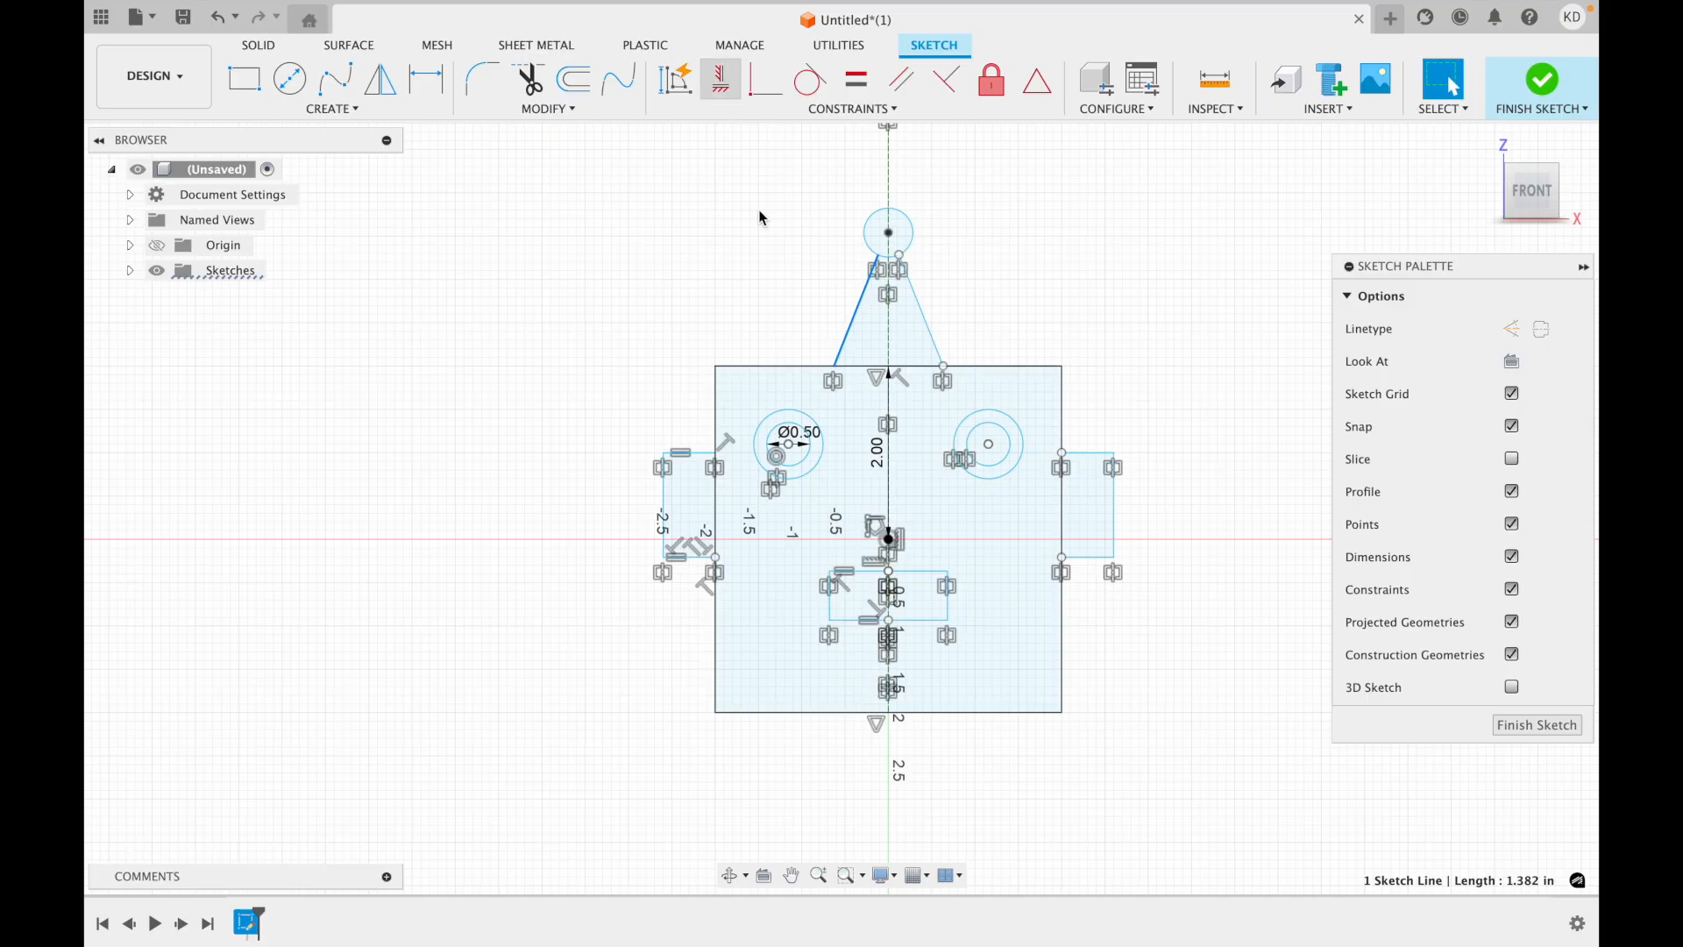
pyautogui.hscroll(-5, 759, 217)
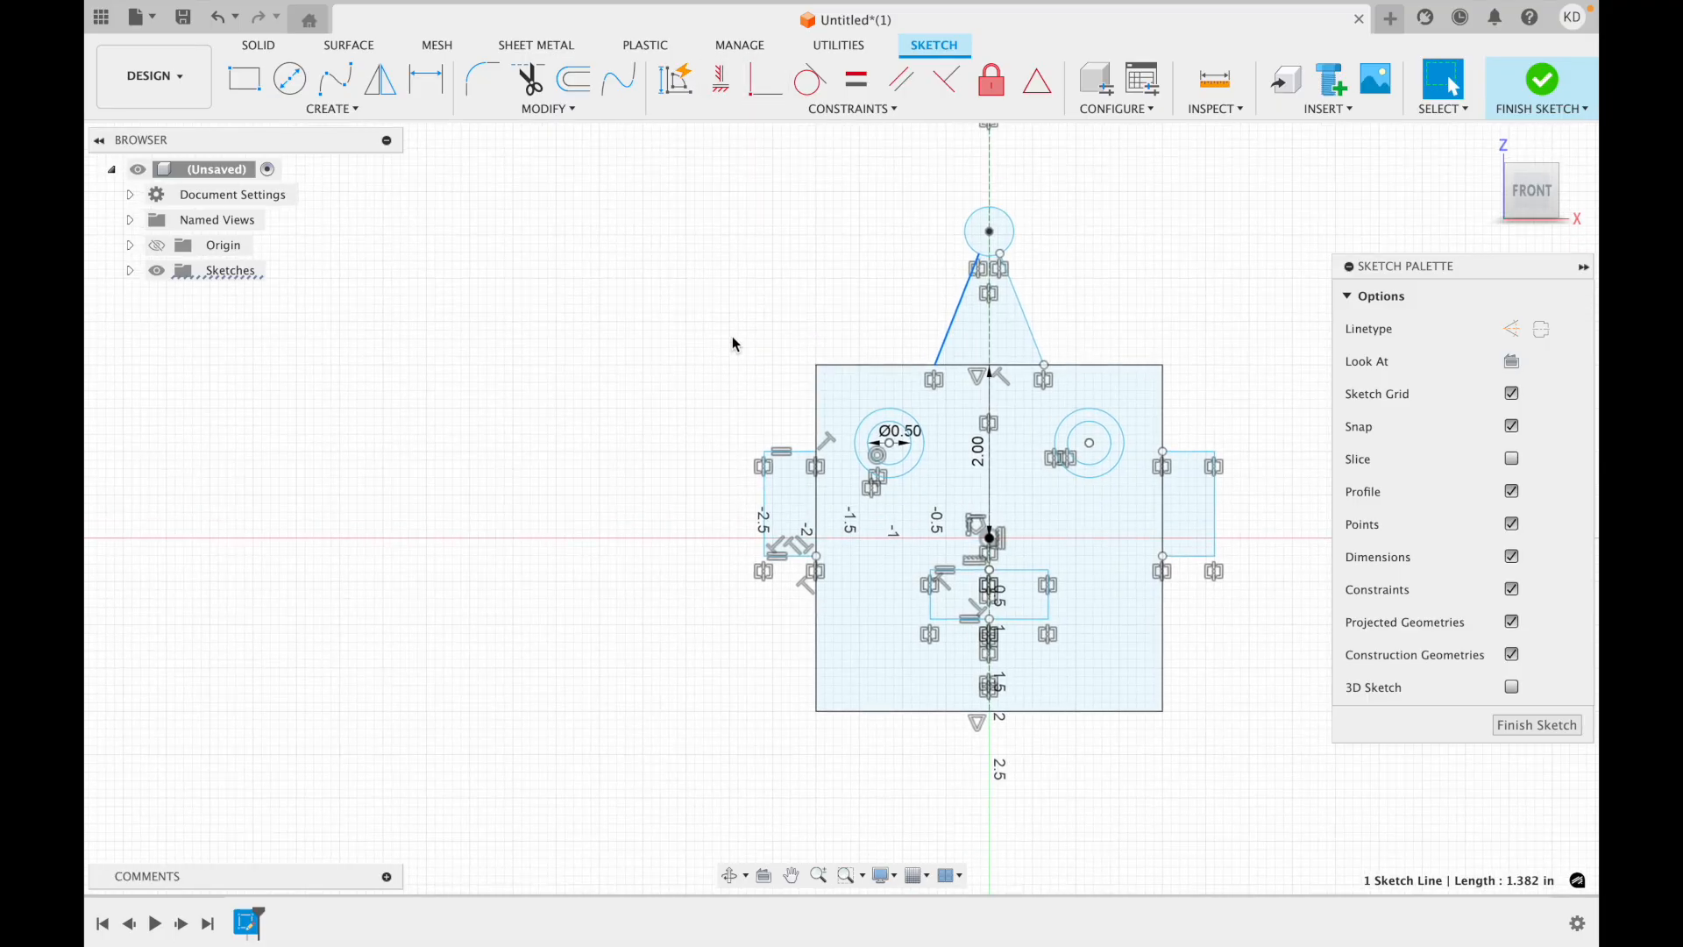
pyautogui.hscroll(2, 735, 344)
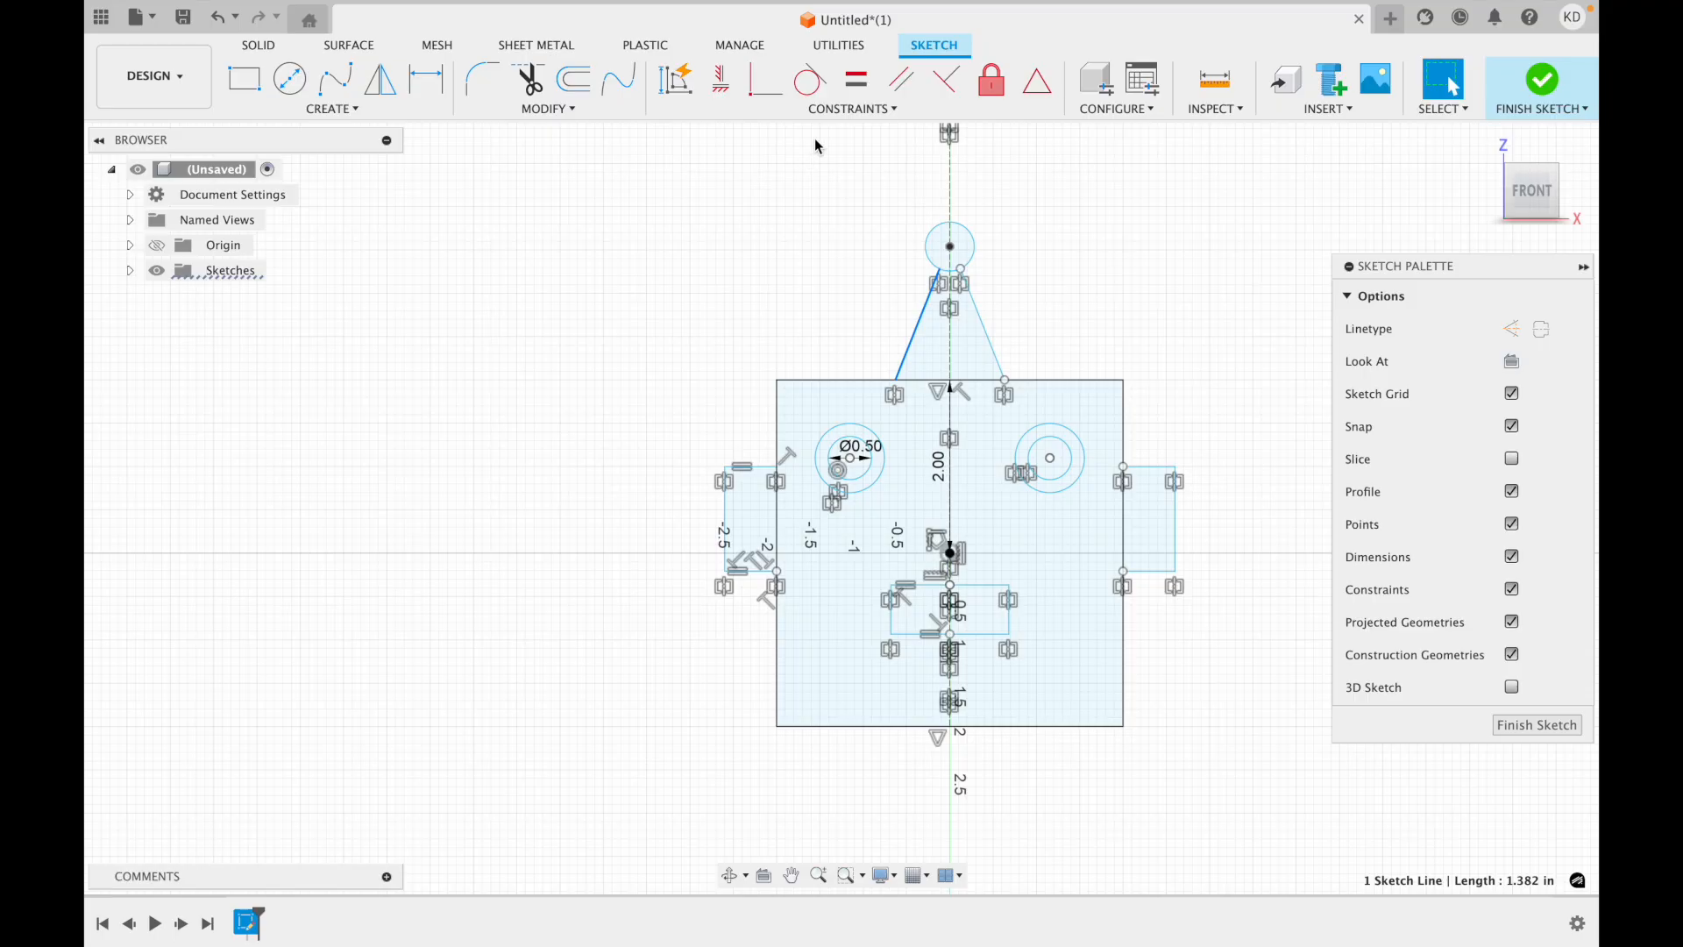
pyautogui.click(850, 108)
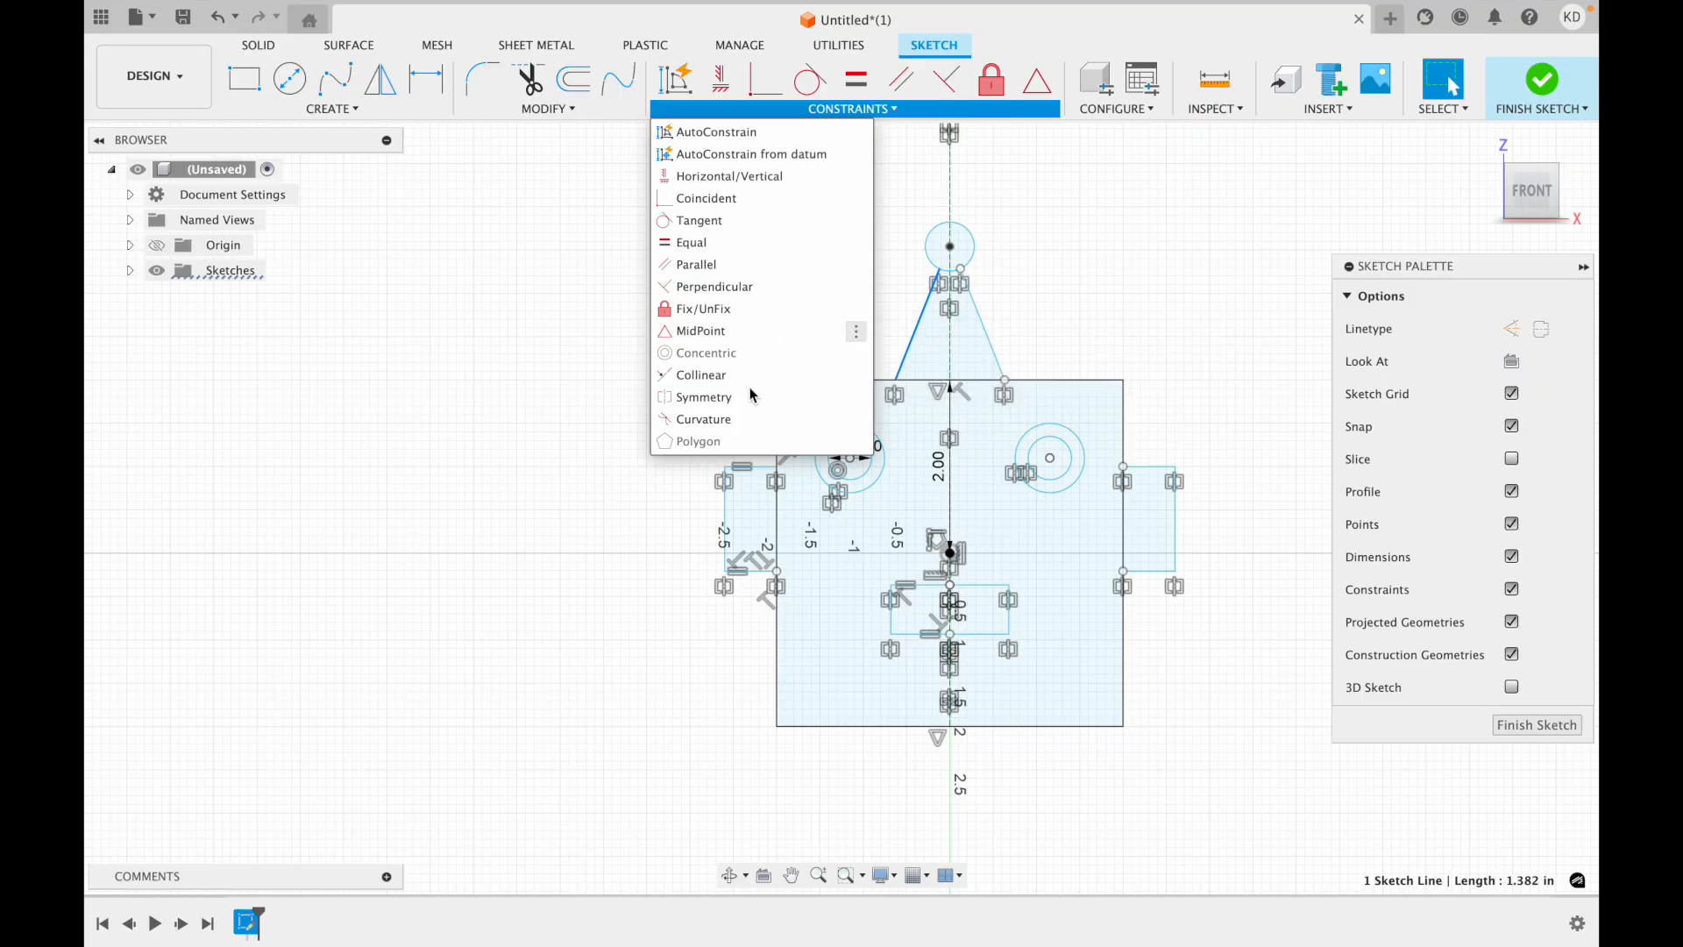
pyautogui.click(628, 608)
pyautogui.click(630, 613)
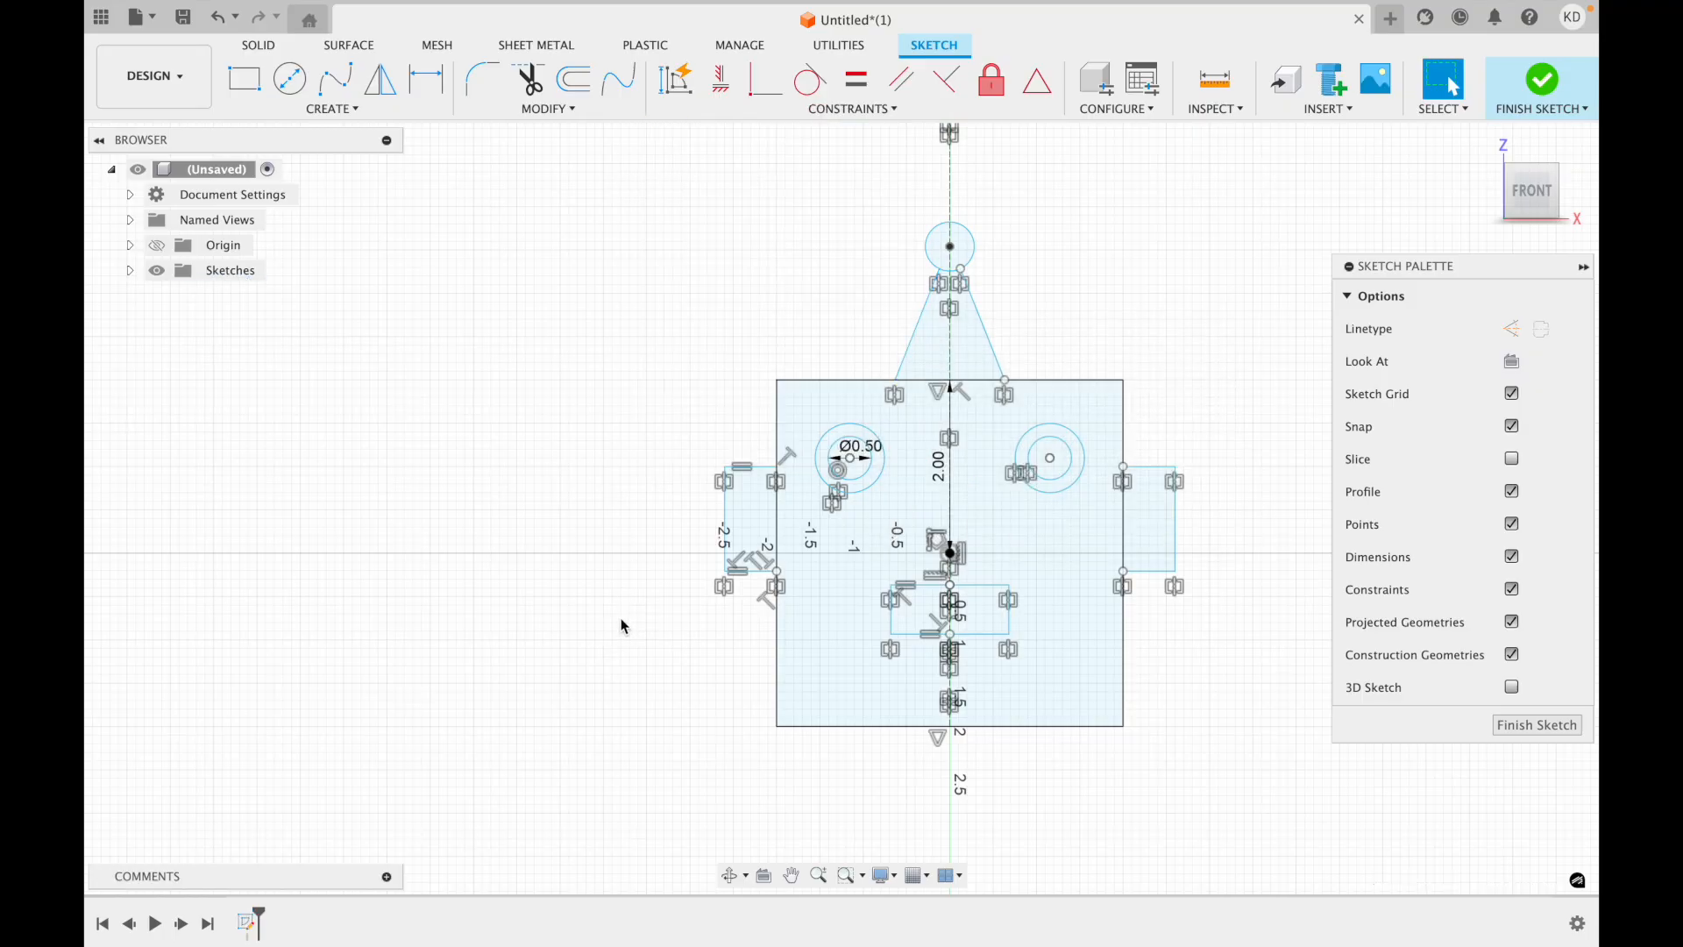
pyautogui.scroll(2, 620, 618)
pyautogui.hscroll(2, 621, 618)
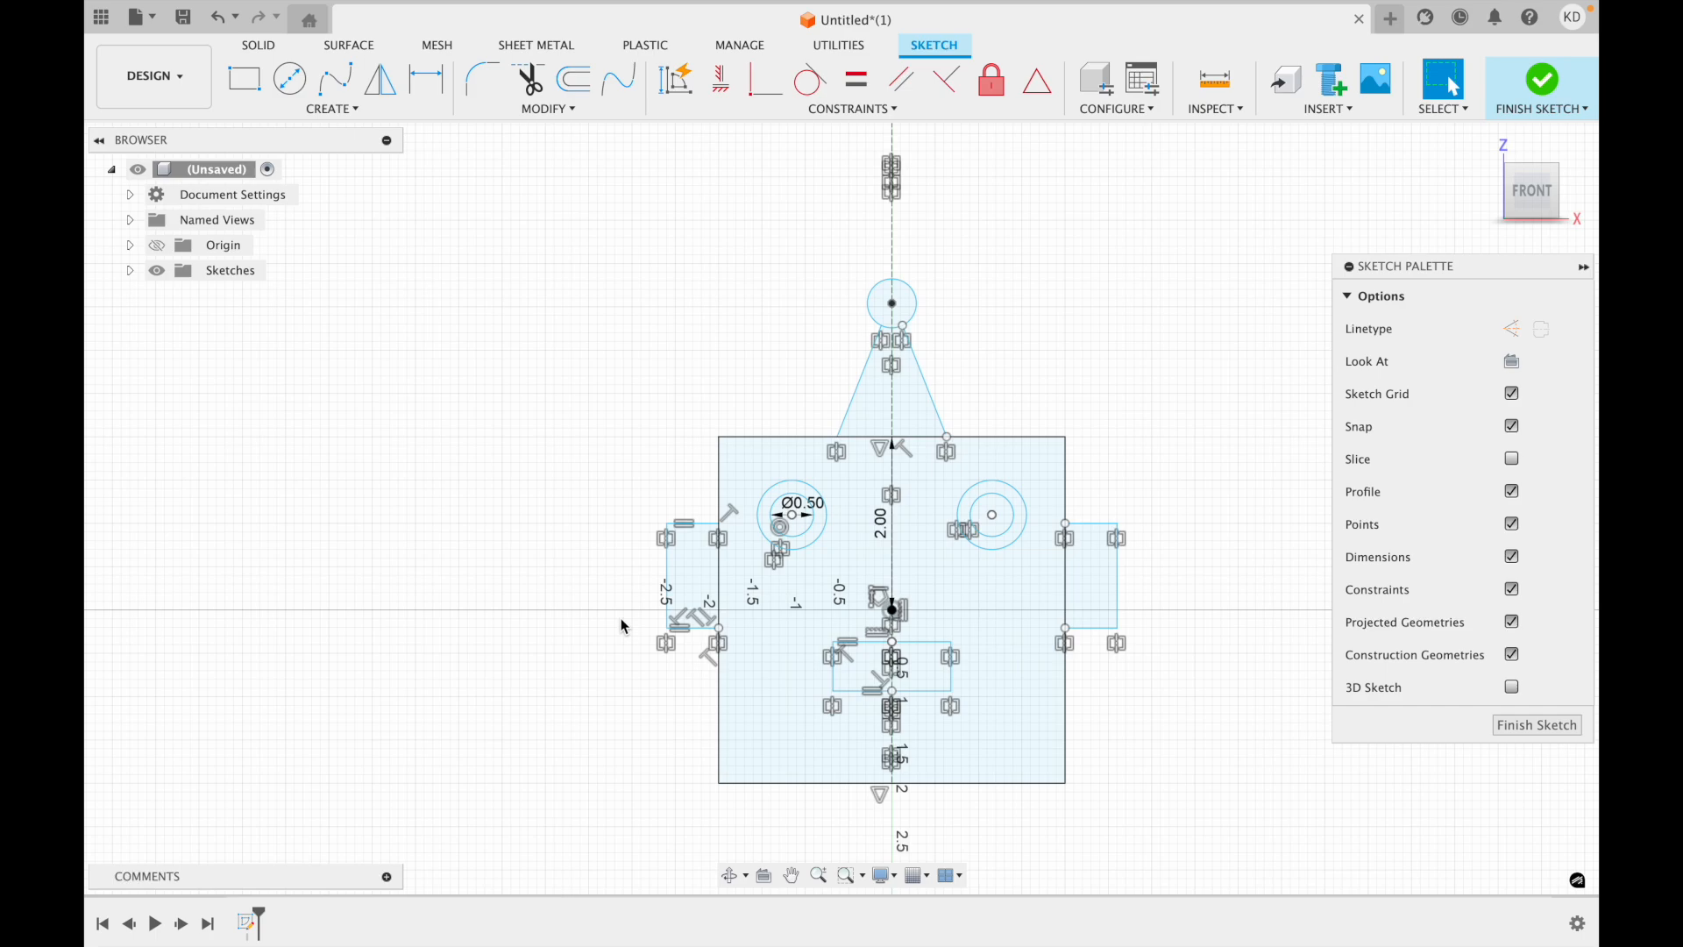